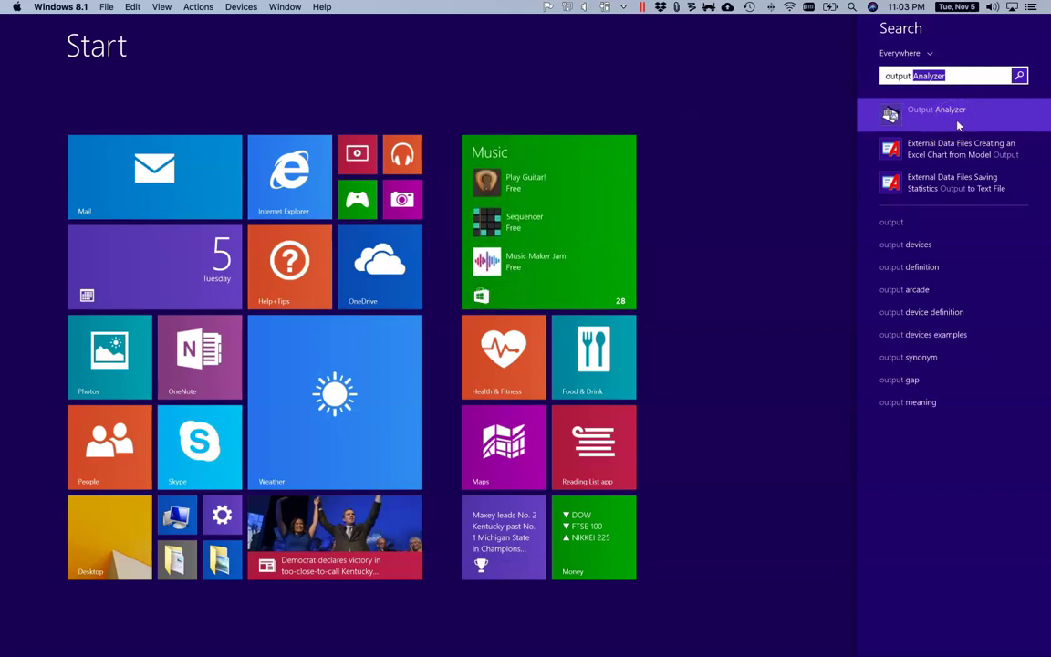
Step: Launch Output Analyzer, move its window down-left, then bring the Arena call-center model back to front
type("processor")
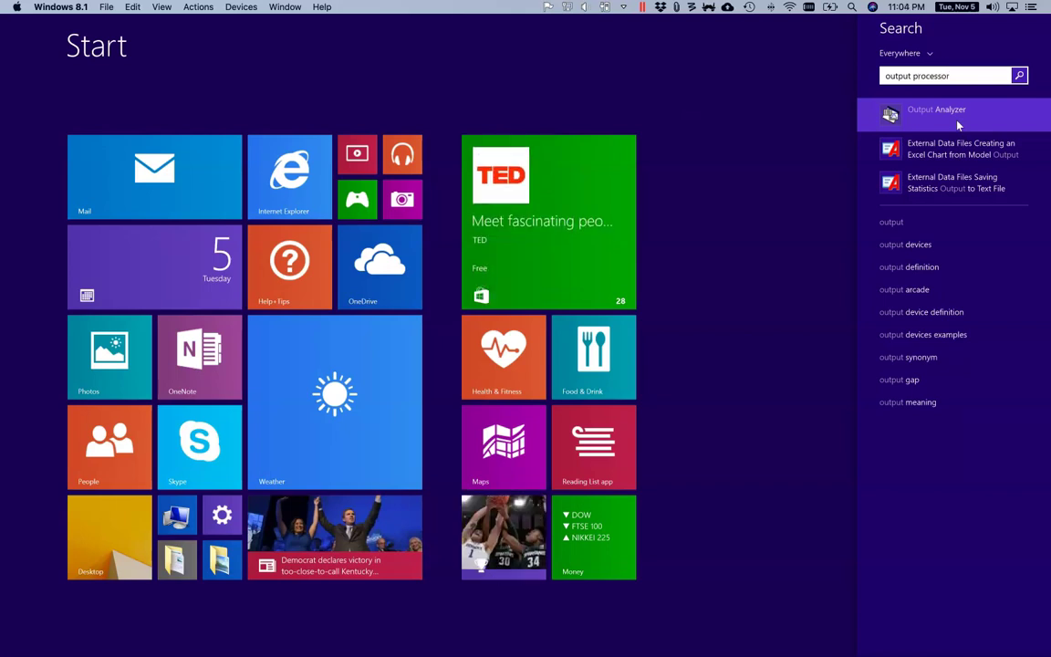
key("BackSpace")
key("BackSpace")
key("BackSpace")
key("BackSpace")
key("BackSpace")
key("BackSpace")
key("BackSpace")
key("BackSpace")
key("BackSpace")
key("BackSpace")
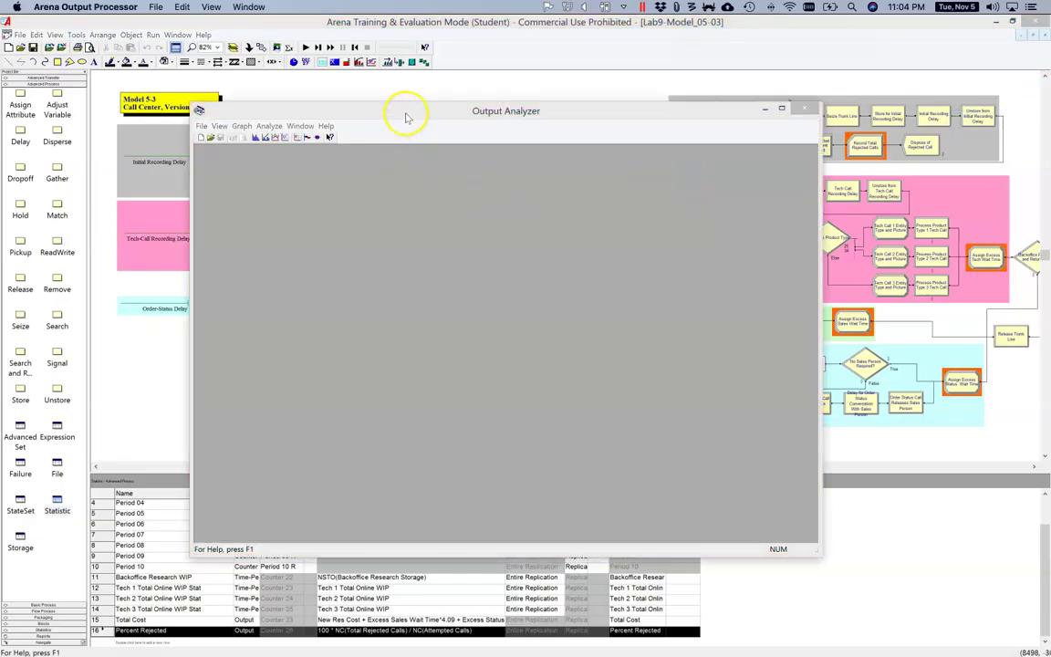
left_click_drag(402, 110, 357, 181)
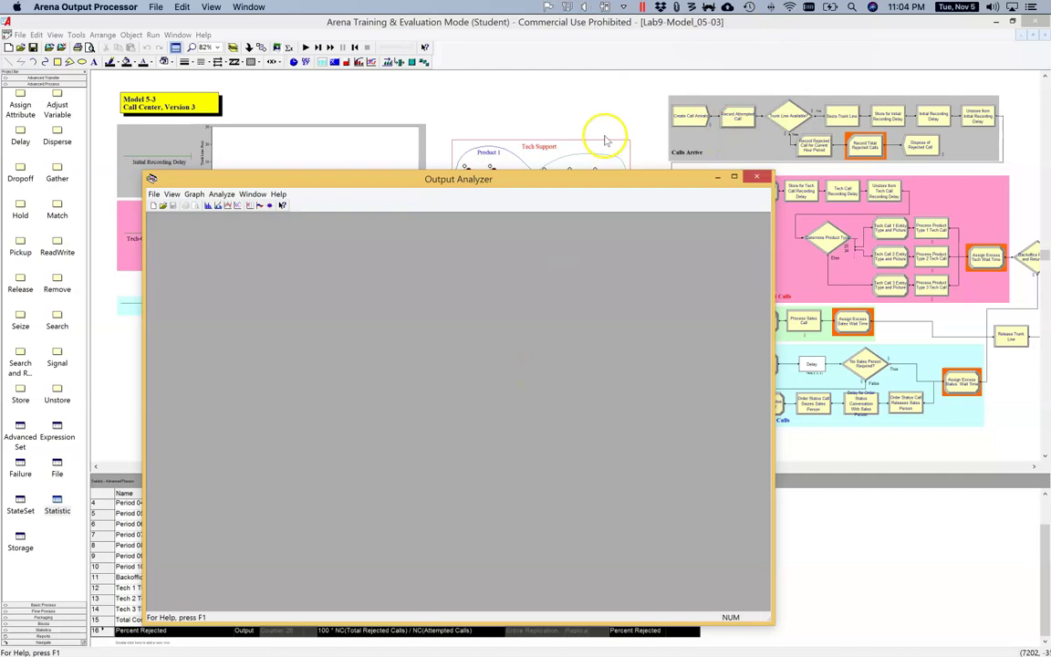
left_click(529, 95)
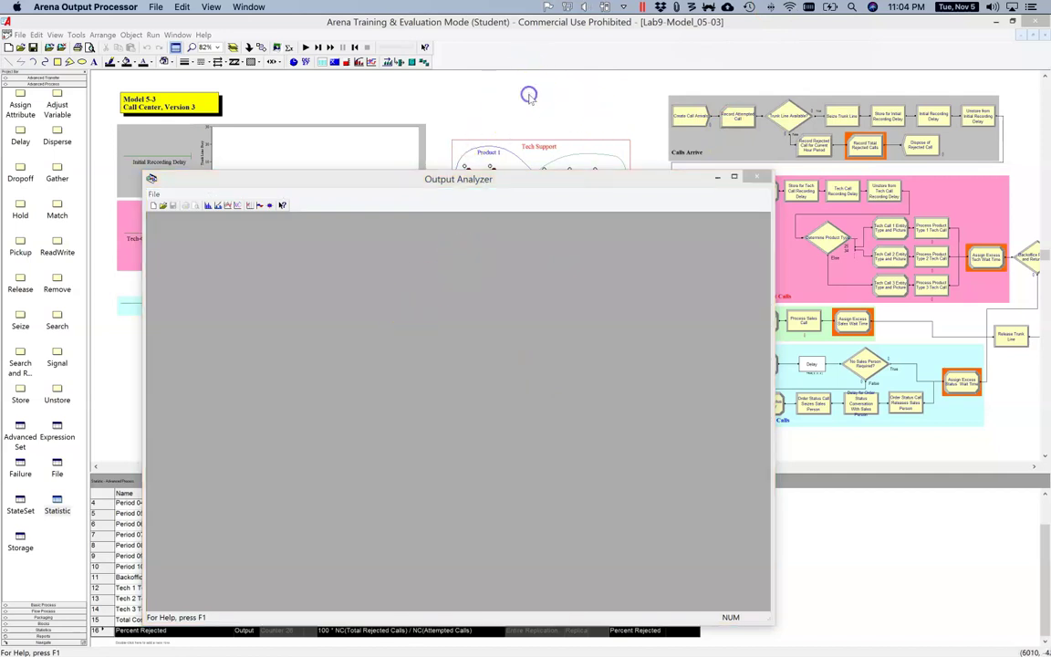
key("super+Tab")
key("super+Tab")
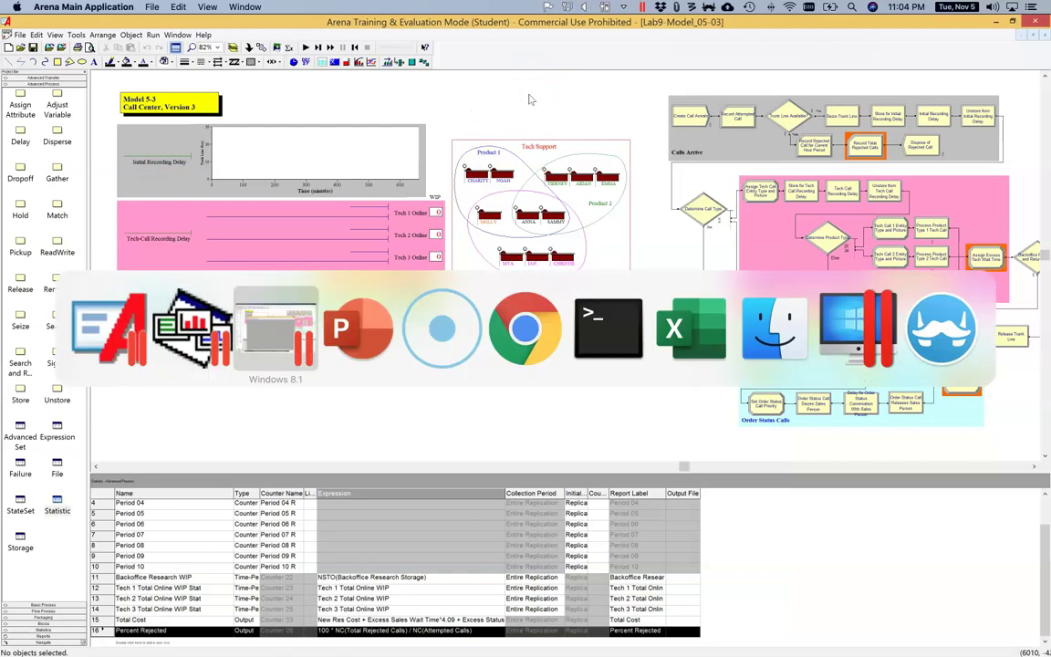
key("Right")
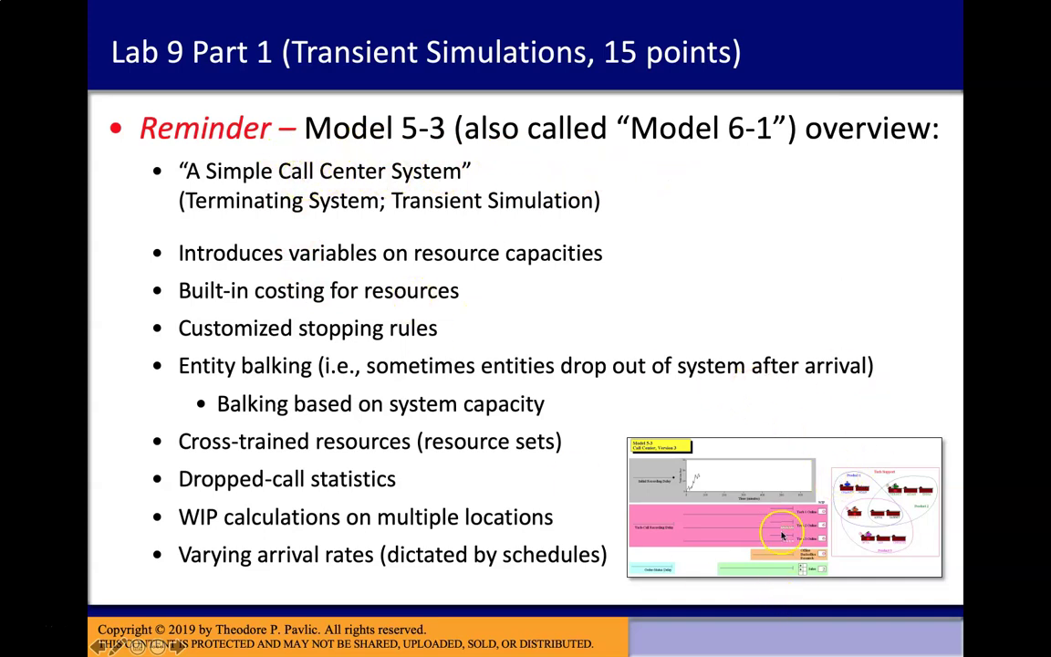
key("super+Tab")
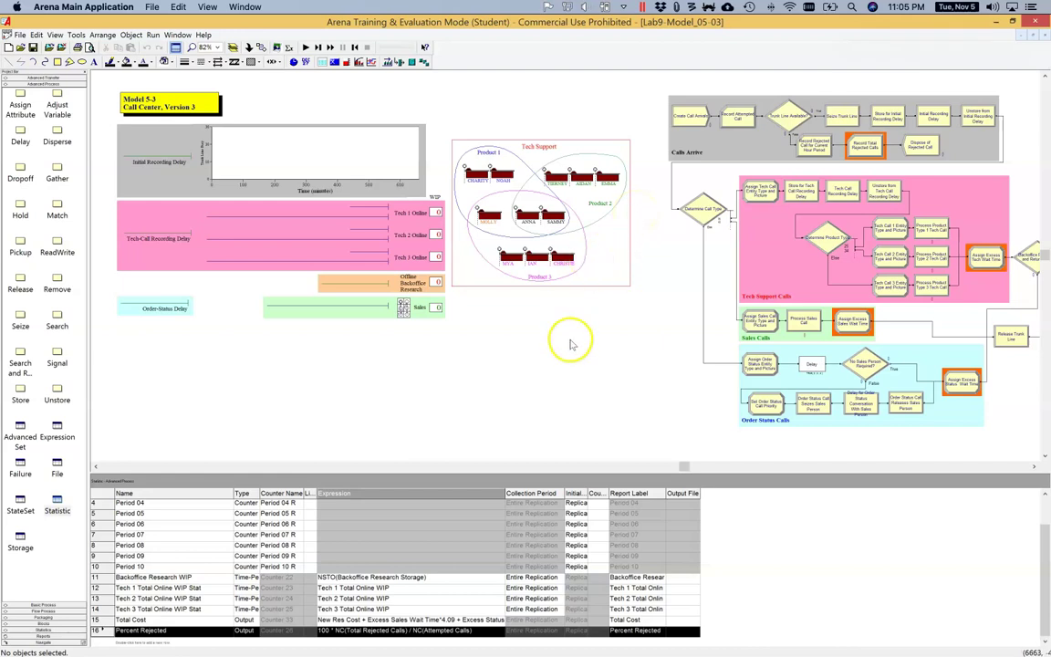
Step: In Run Setup, set Number of Replications to 5 with infinite replication length
left_click(151, 35)
left_click(150, 35)
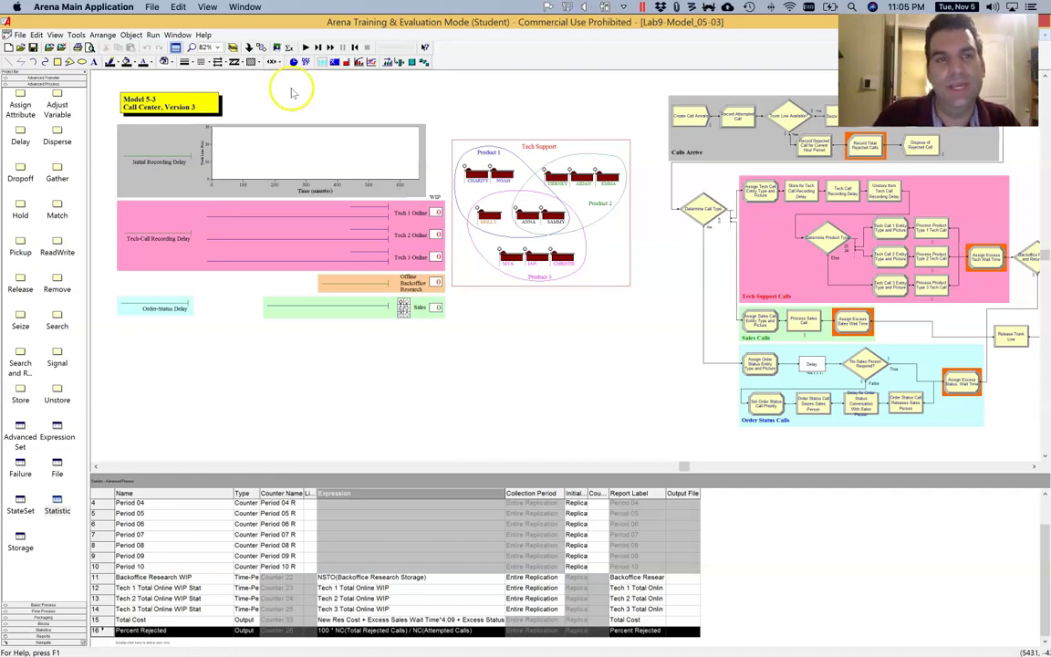
left_click(153, 34)
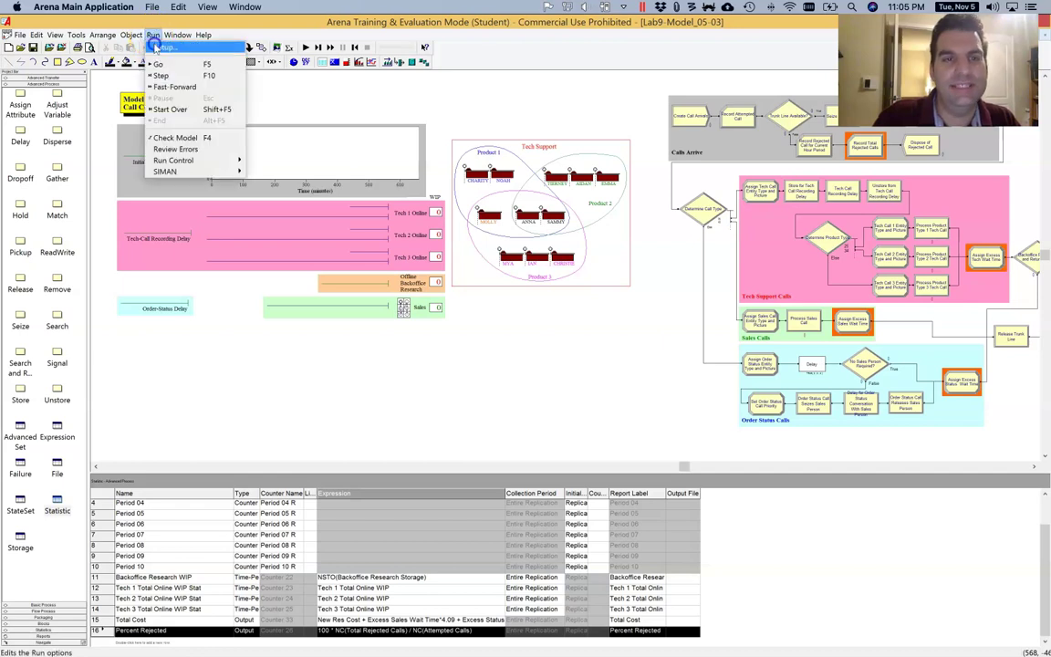
left_click(164, 46)
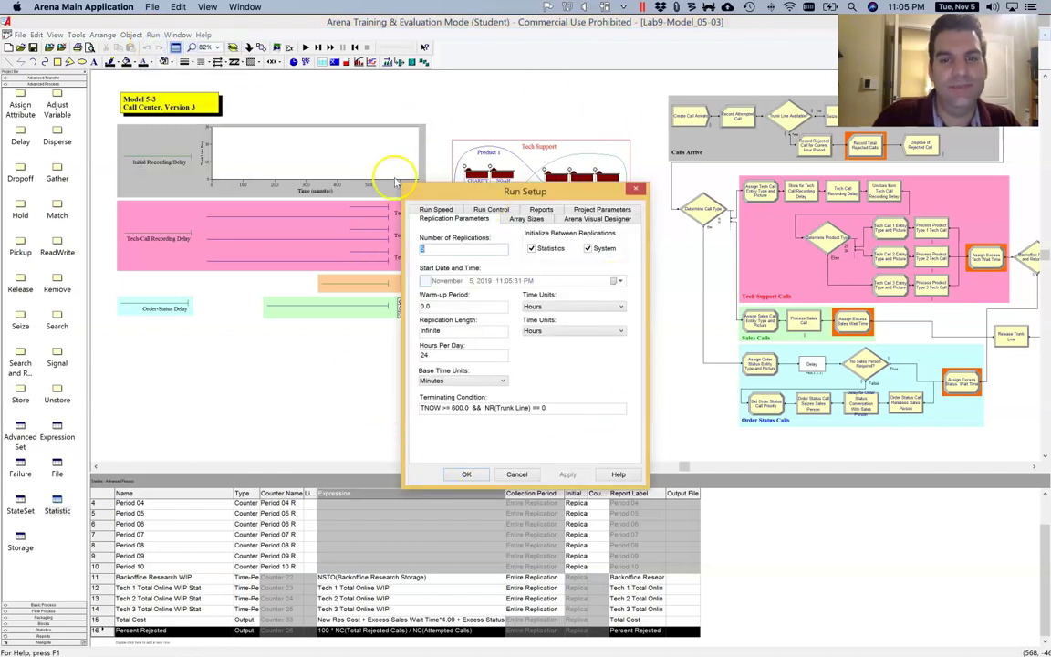
type("5")
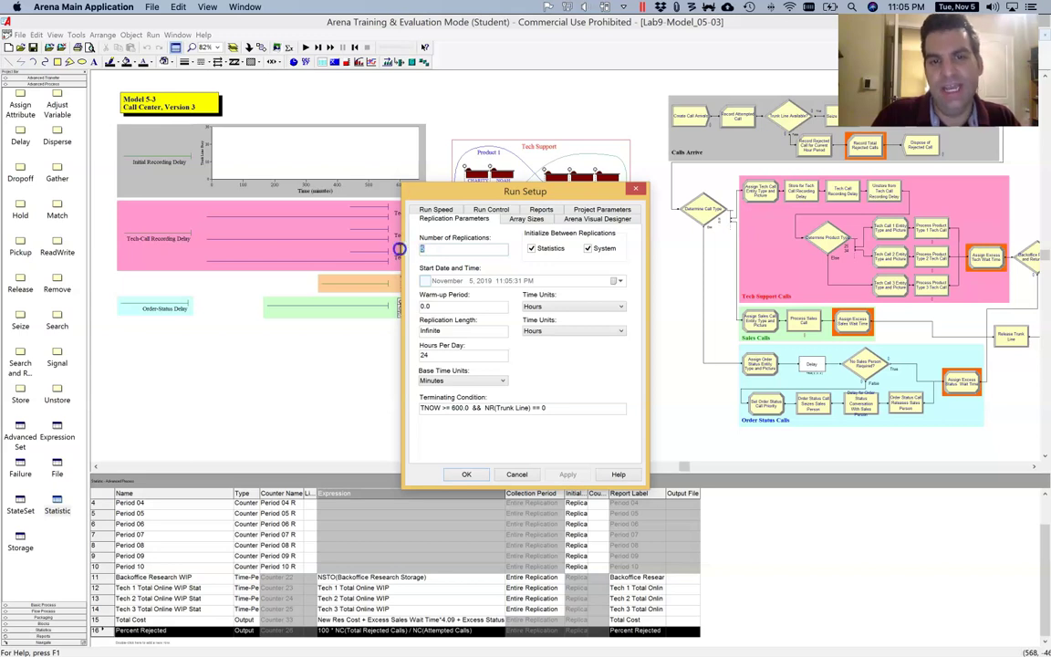
left_click(424, 246)
left_click(430, 247)
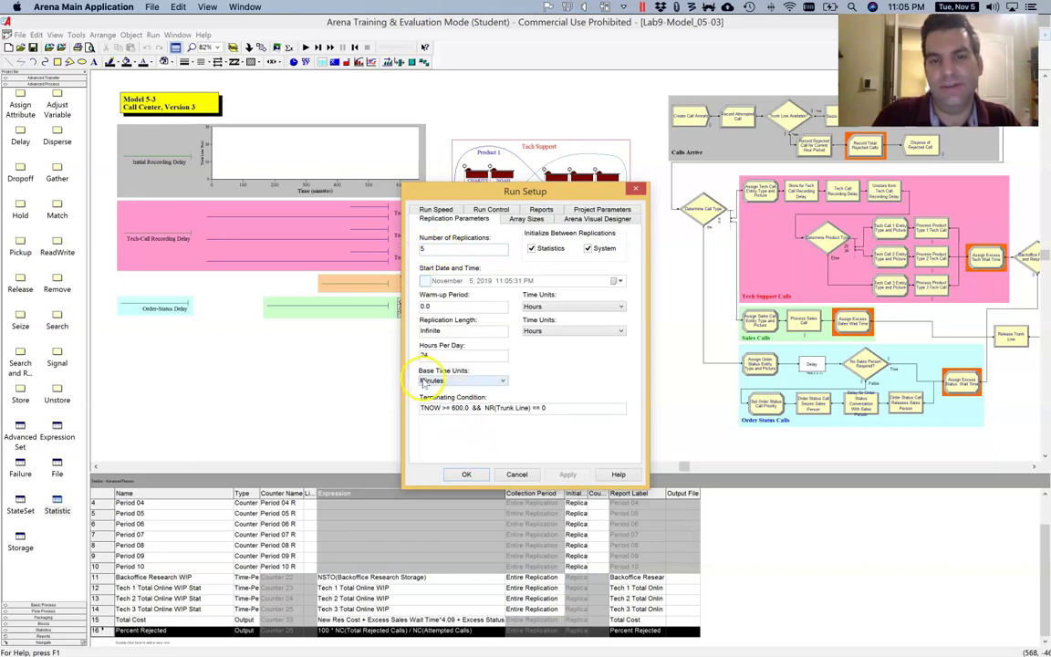
double_click(433, 330)
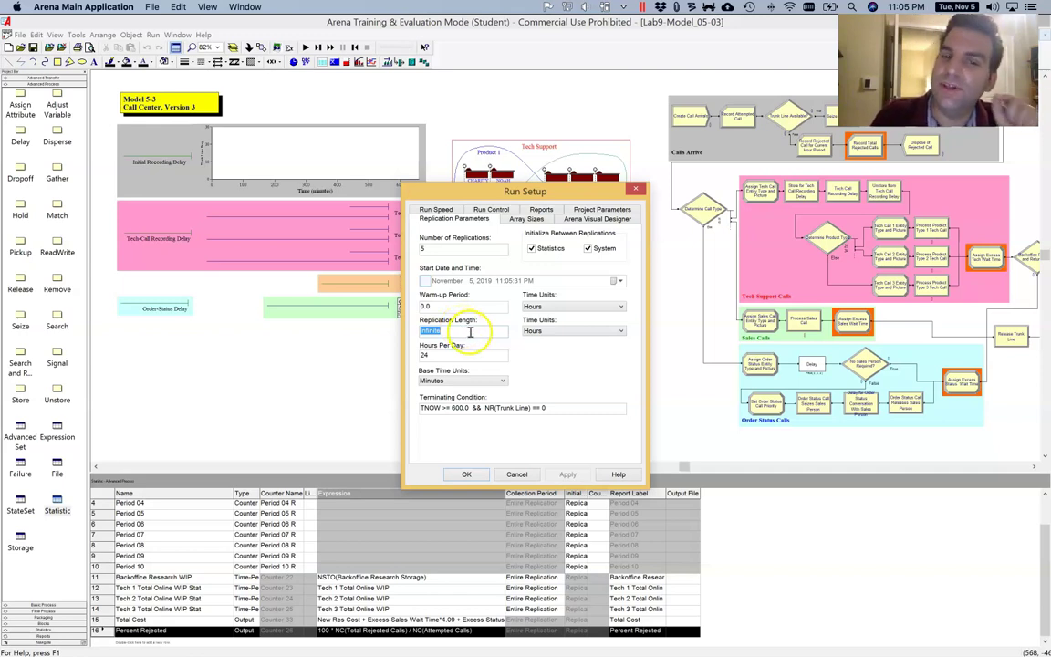
key("Tab")
key("Tab")
key("Tab")
key("Tab")
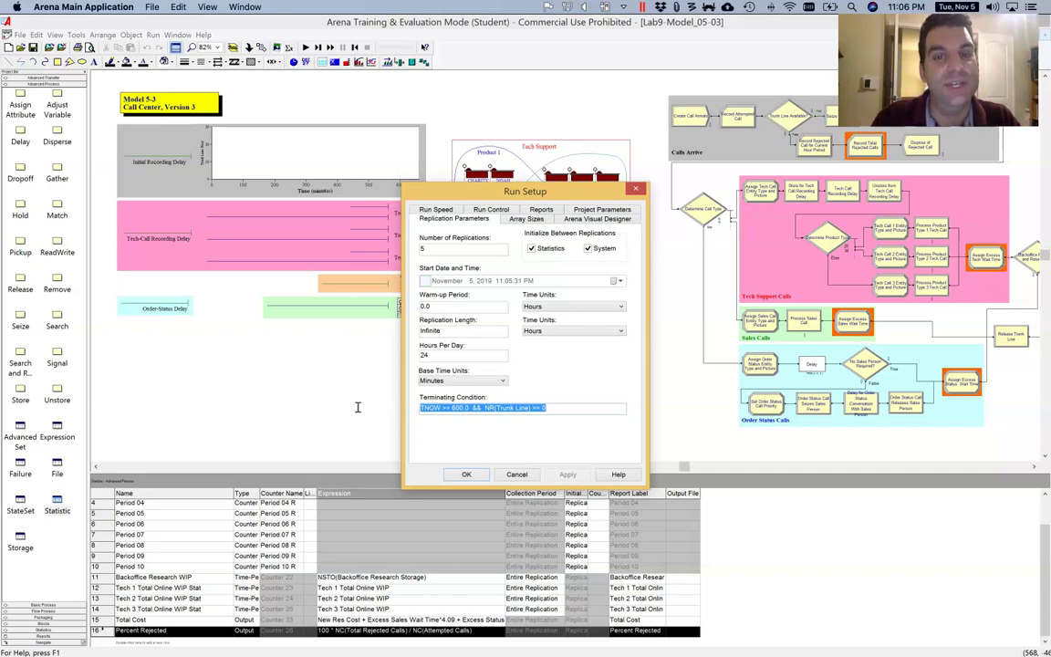
Step: Inspect each clause of the terminating condition TNOW >= 600.0 && NR(Trunk Line) == 0
left_click(424, 408)
double_click(429, 408)
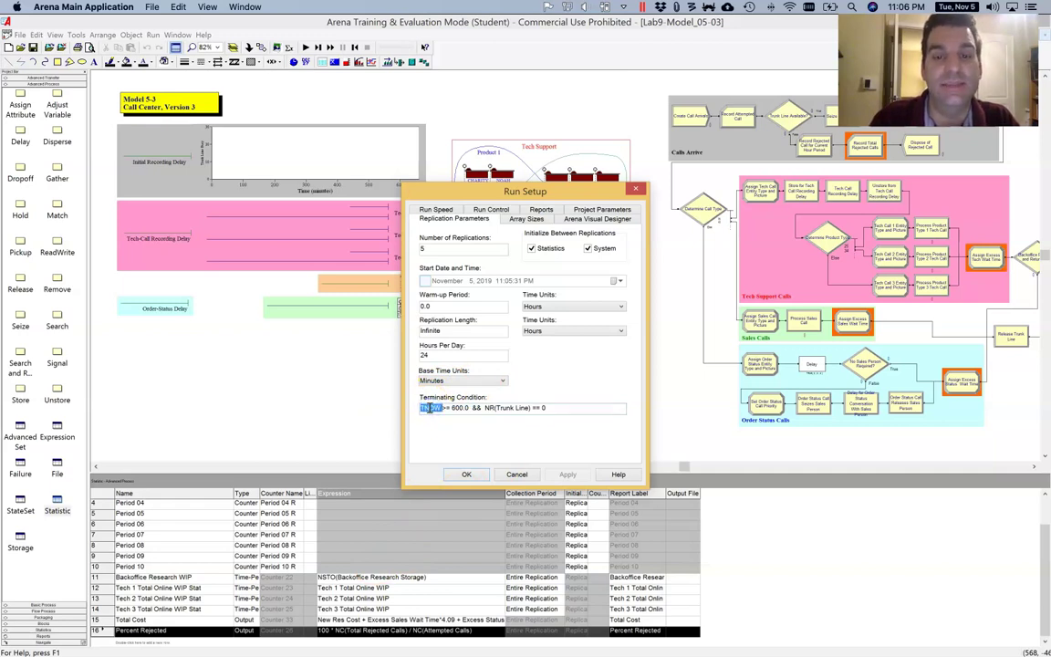
left_click(470, 407)
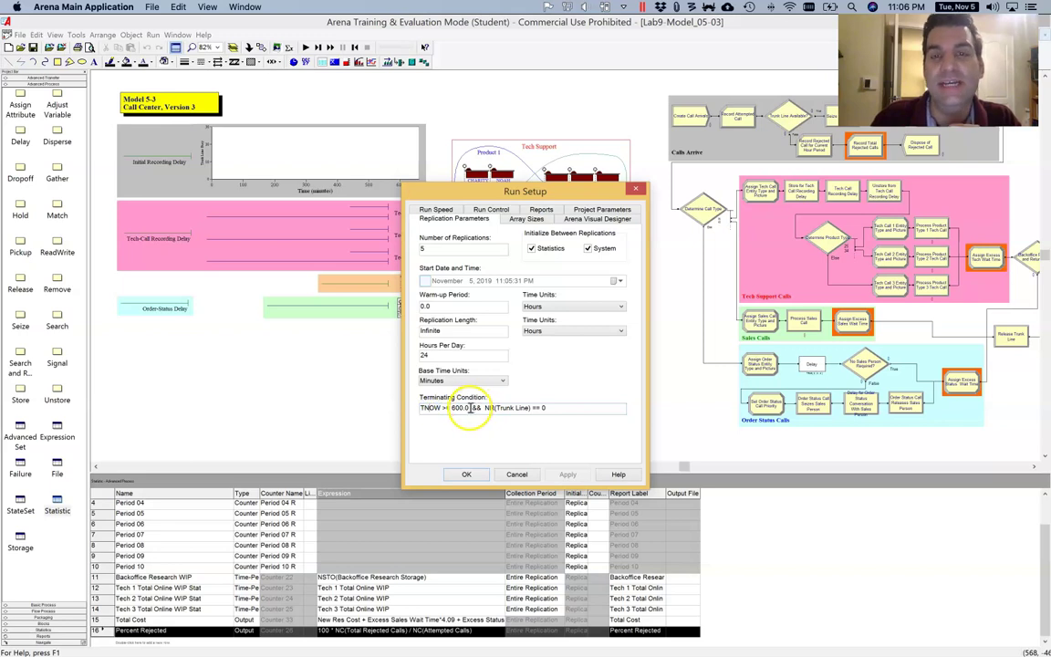
left_click_drag(469, 408, 448, 407)
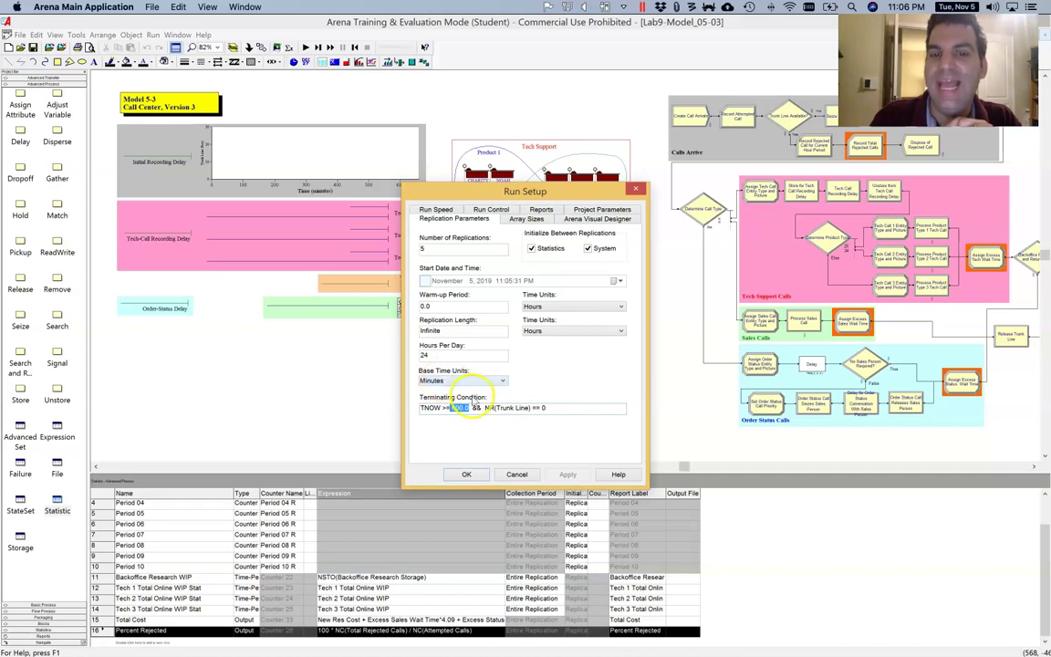
left_click_drag(485, 408, 530, 408)
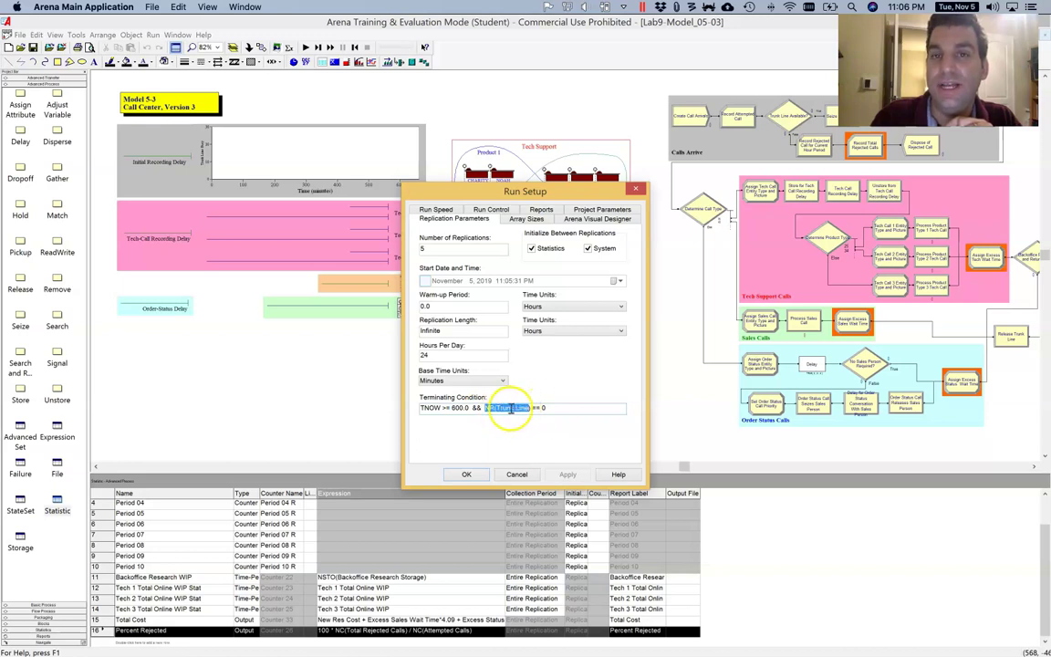
left_click(559, 408)
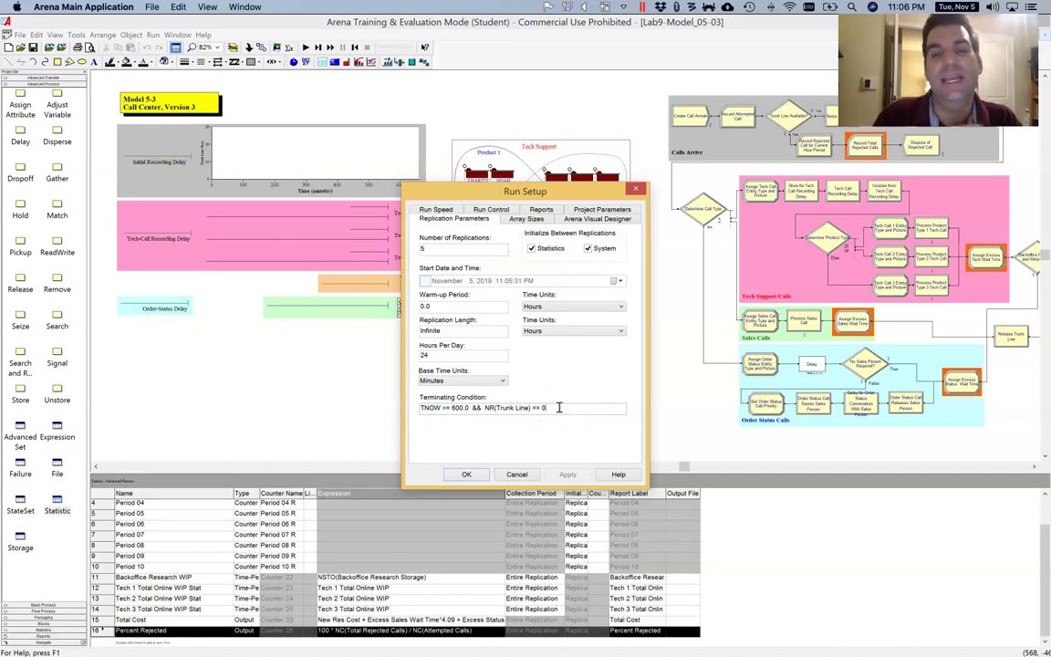
left_click_drag(559, 407, 487, 405)
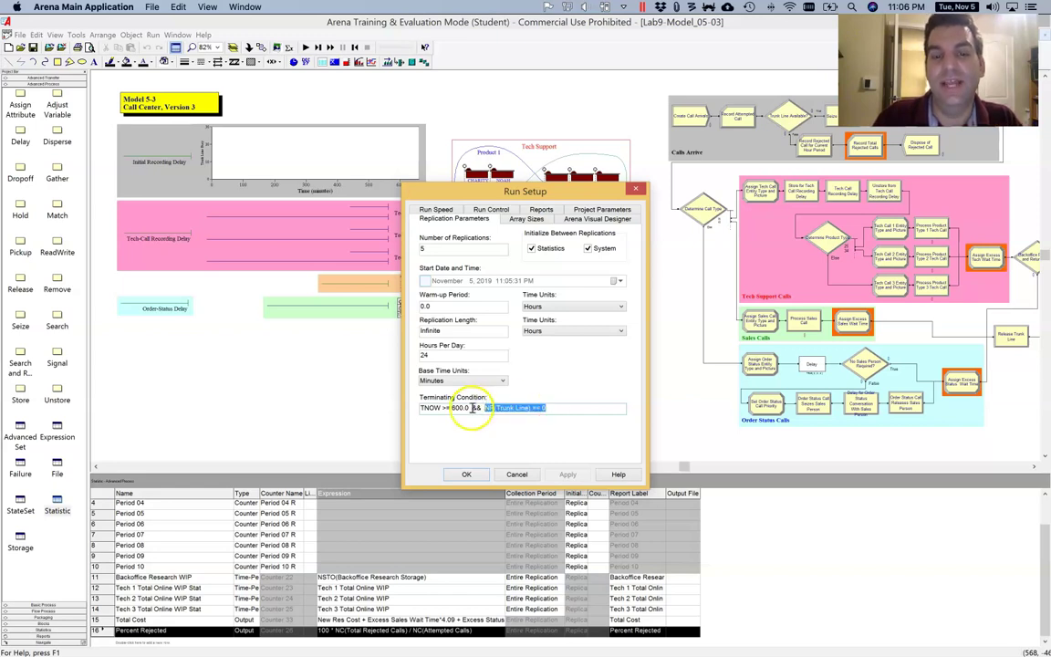
left_click(463, 407)
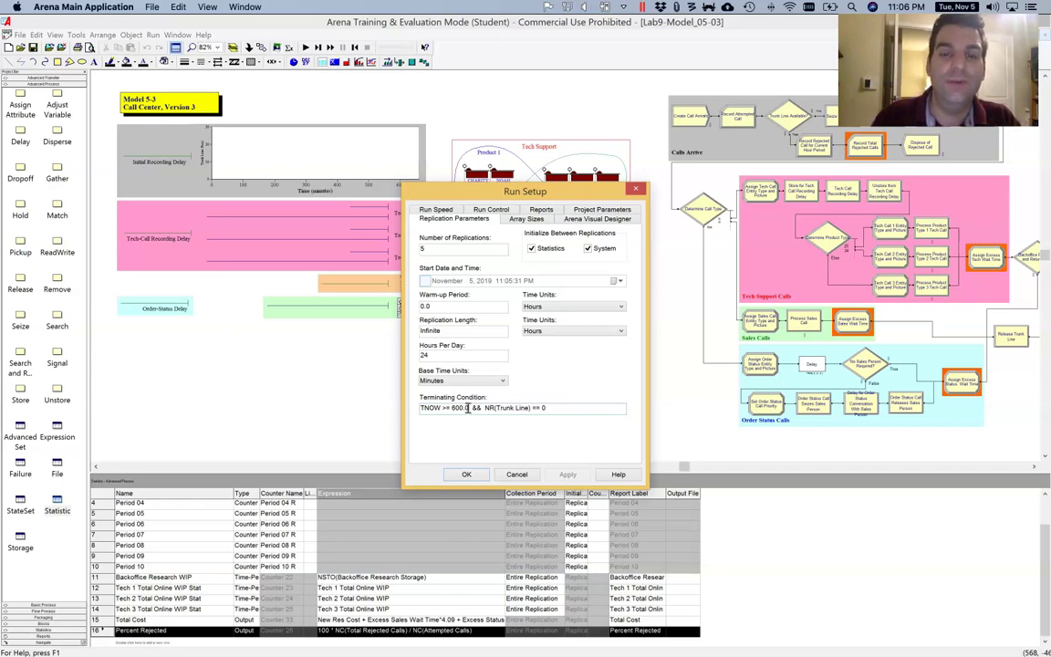
left_click_drag(485, 408, 562, 409)
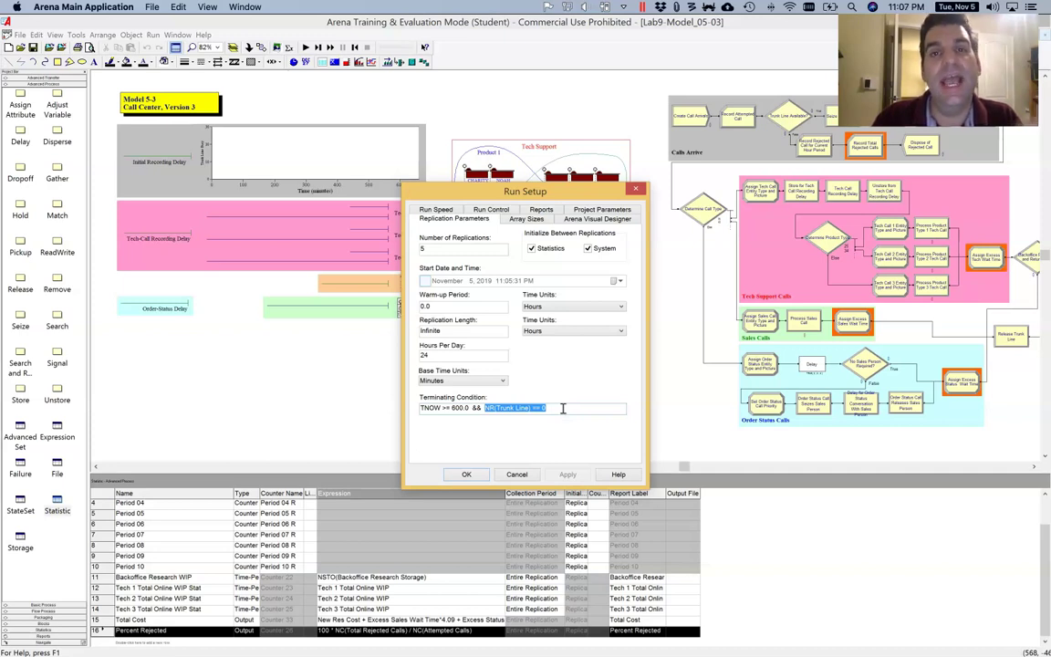
left_click_drag(472, 408, 400, 408)
left_click_drag(483, 408, 615, 408)
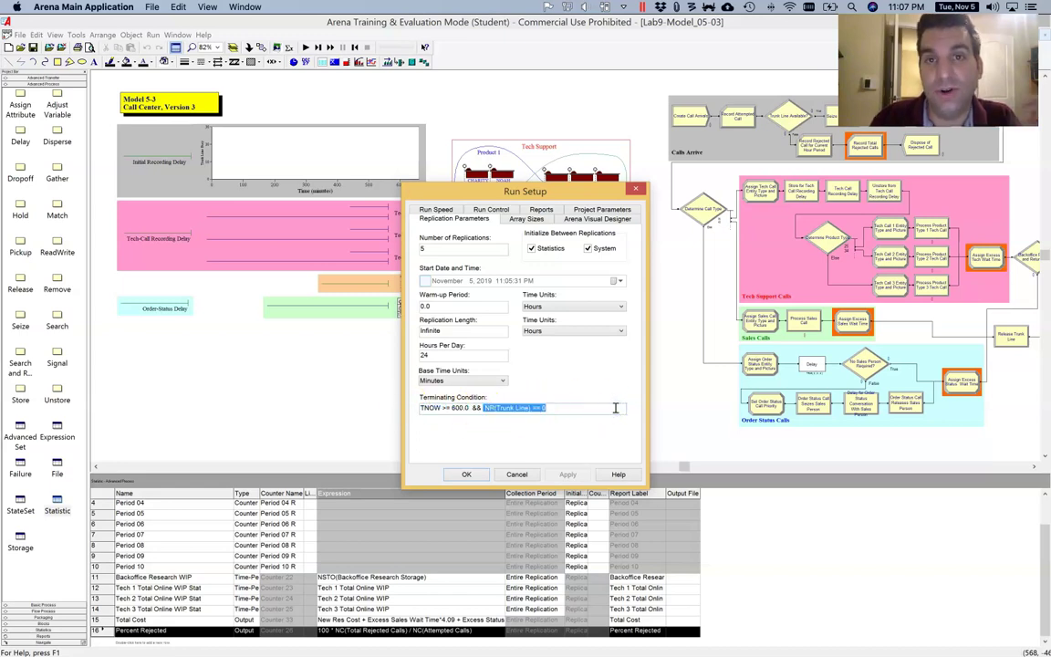
left_click(598, 408)
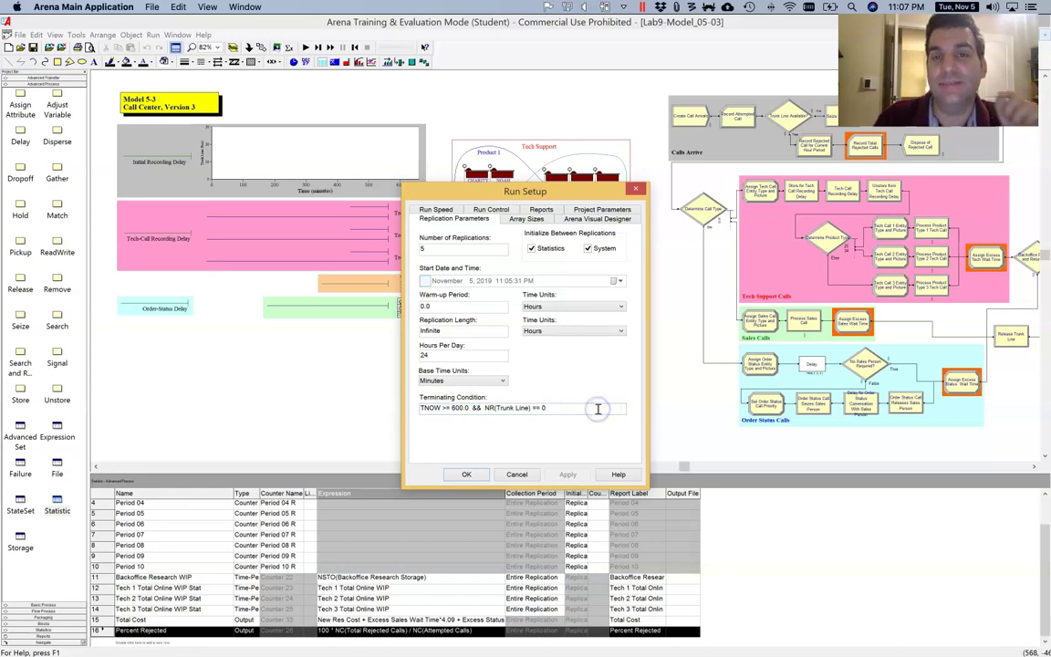
Step: Check the replication count of 5 and cancel Run Setup without saving changes
left_click(518, 456)
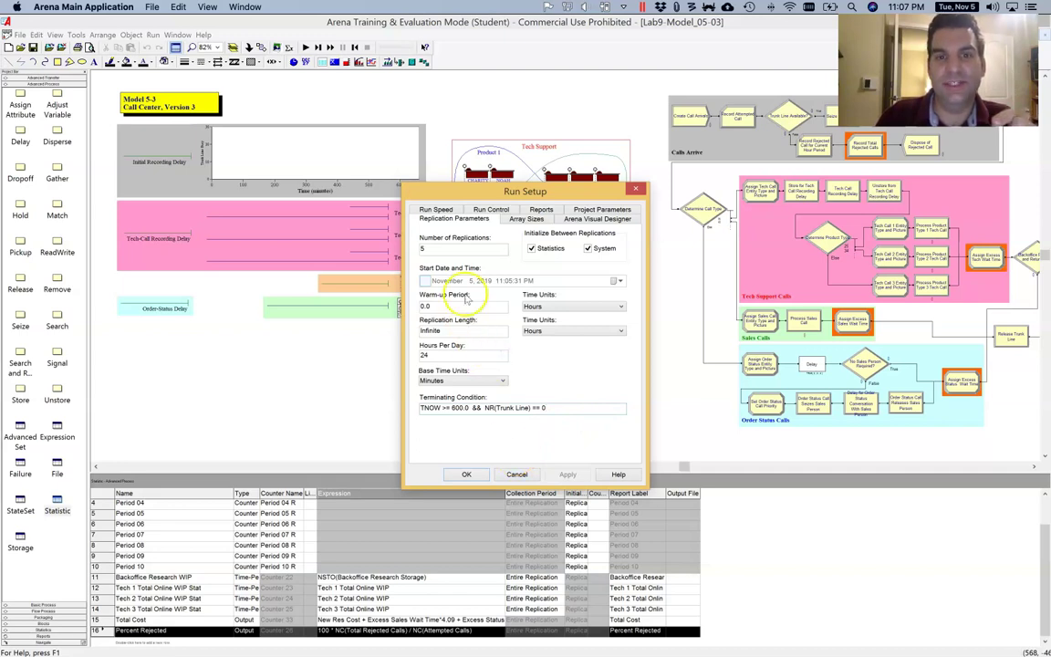
left_click_drag(446, 254, 384, 251)
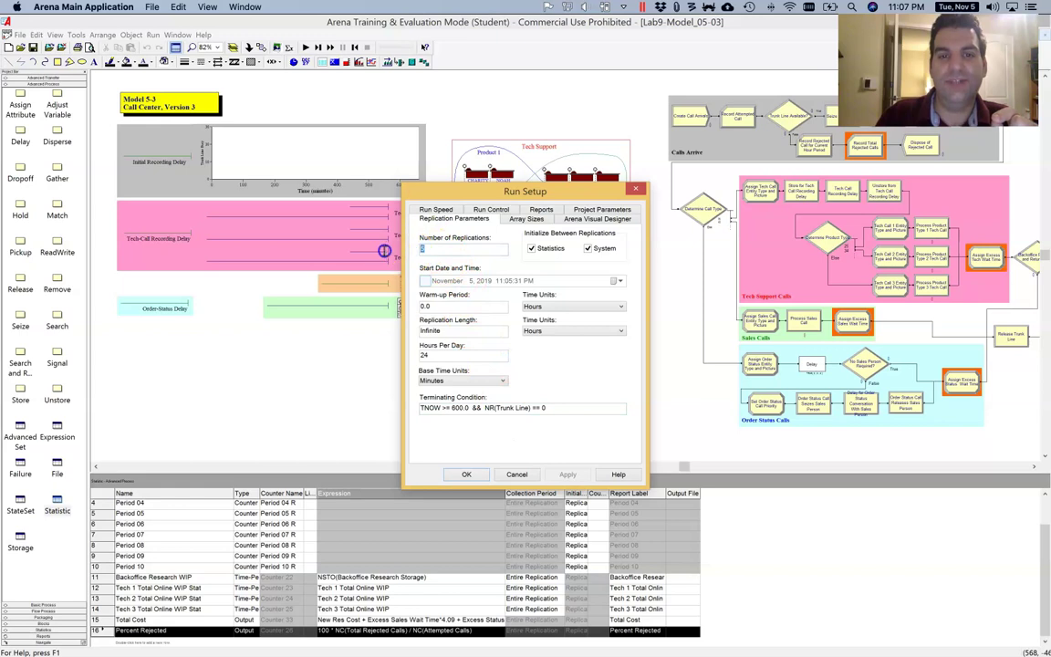
left_click(521, 474)
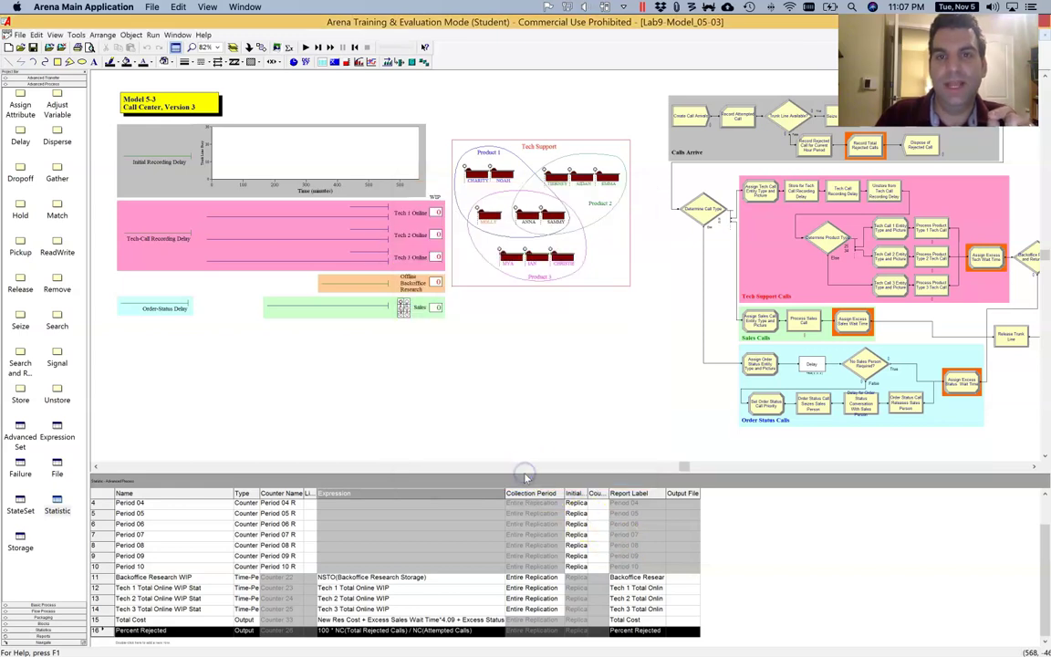
Step: Run the call-center simulation with slowed animation and end it at about 85 minutes
left_click(473, 396)
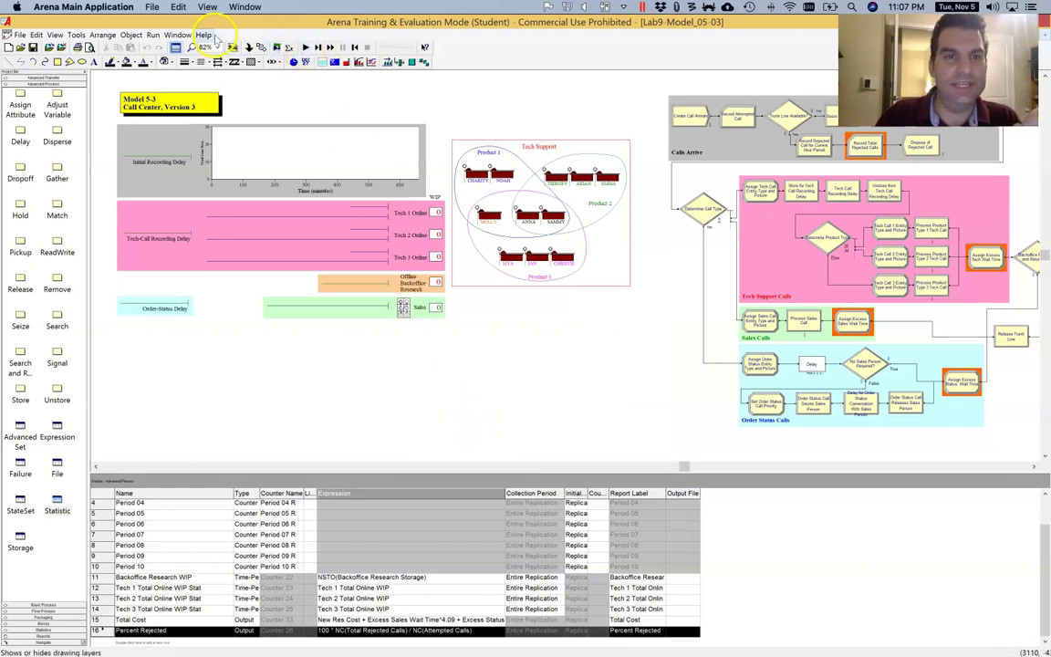
left_click(307, 49)
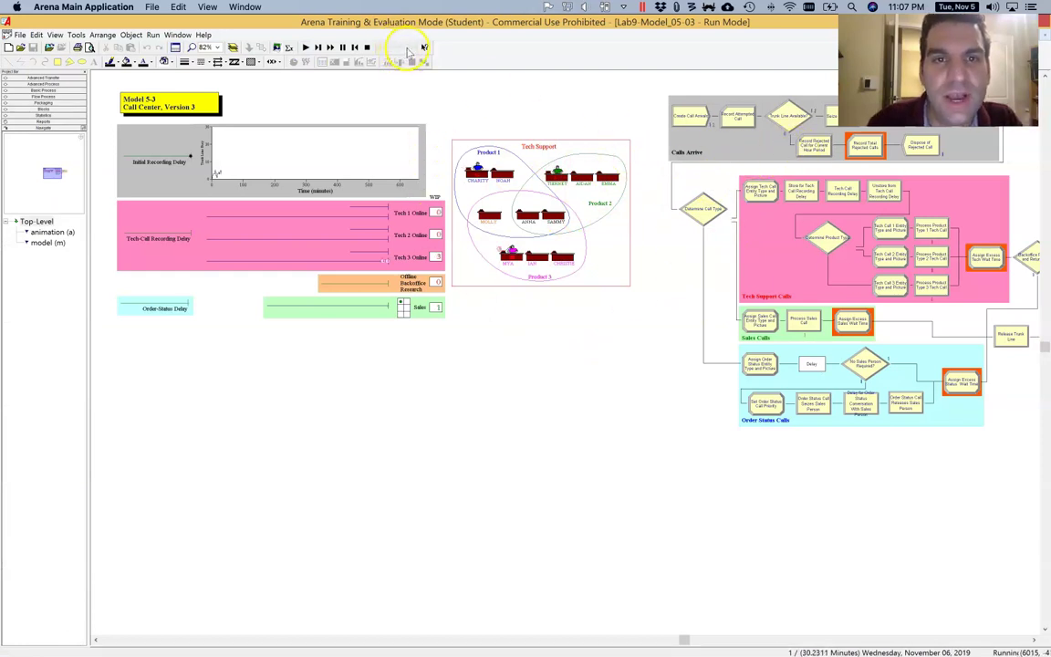
left_click_drag(410, 48, 332, 53)
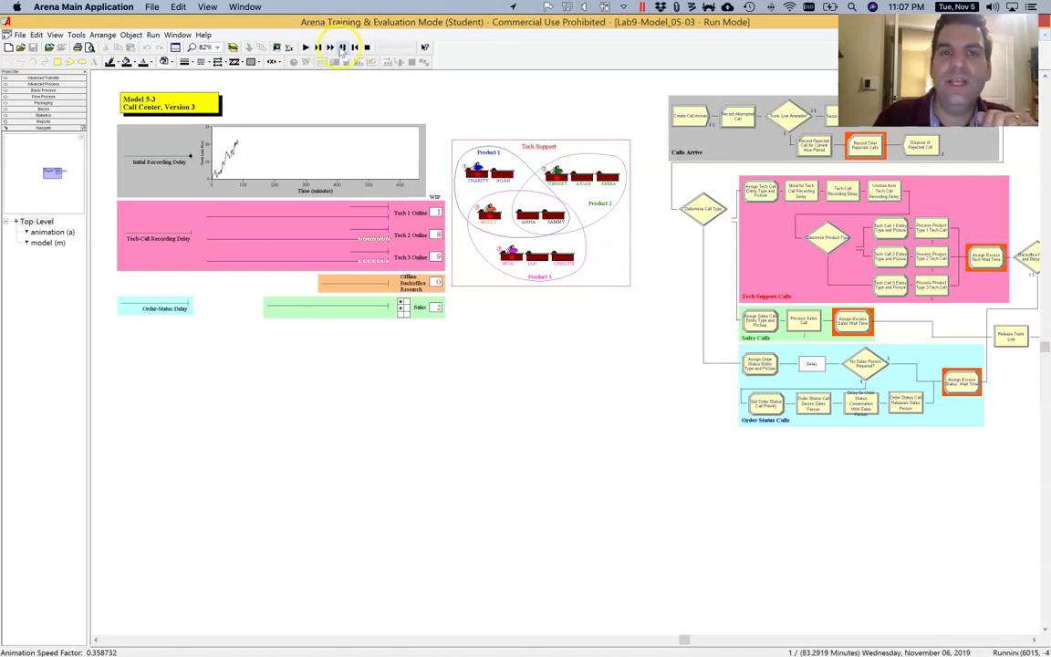
left_click(367, 49)
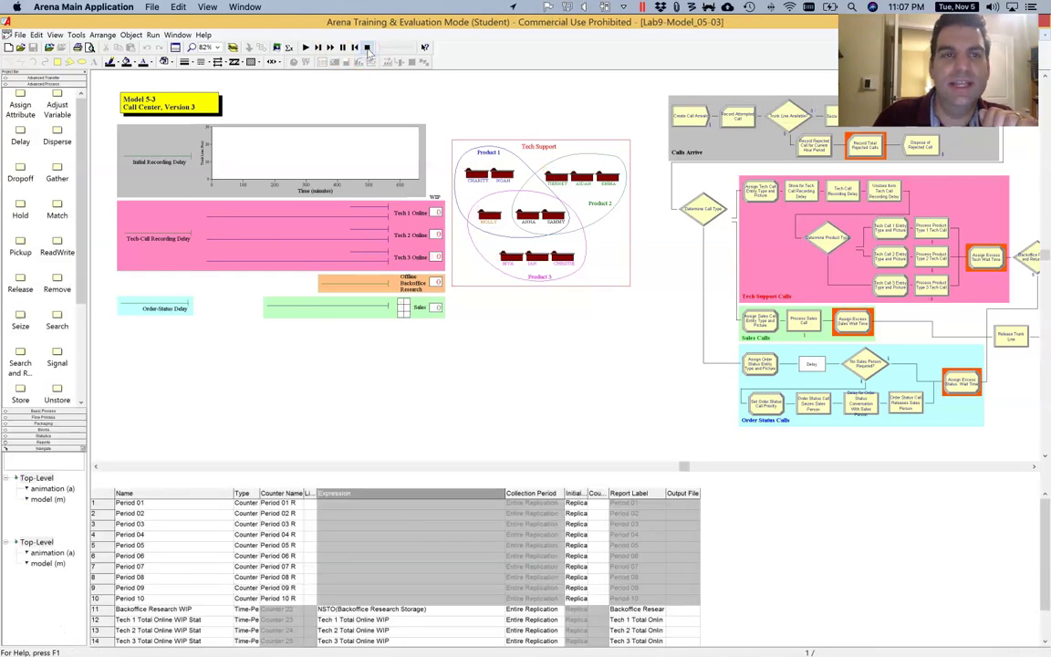
Step: Switch Run Control to Batch Run (No Animation) and confirm the setting in the Run menu
left_click(153, 36)
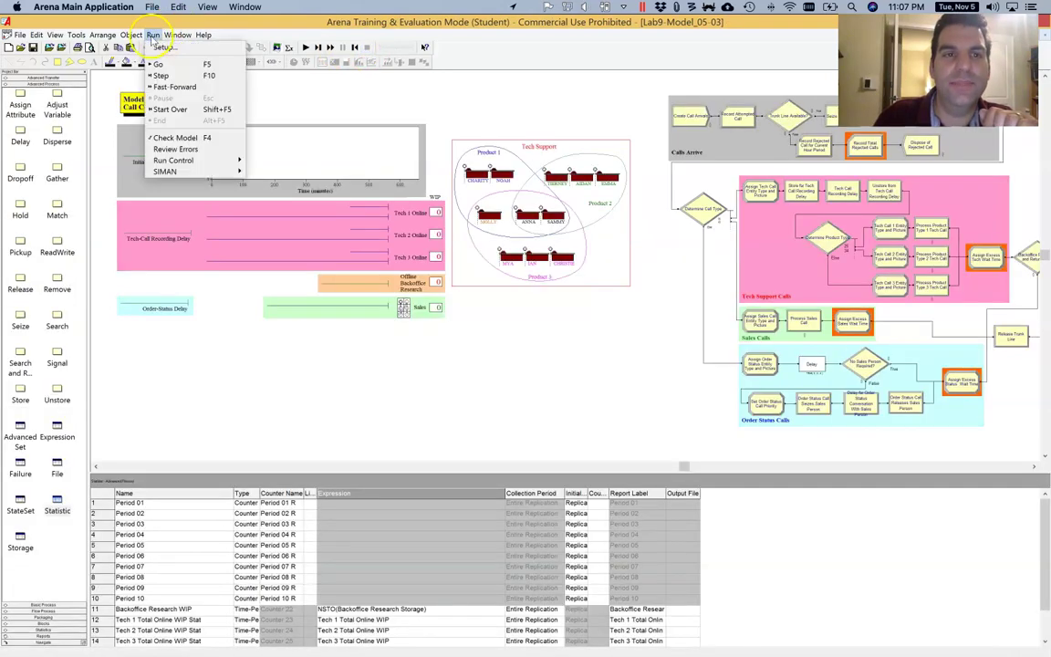
mouse_move(192, 159)
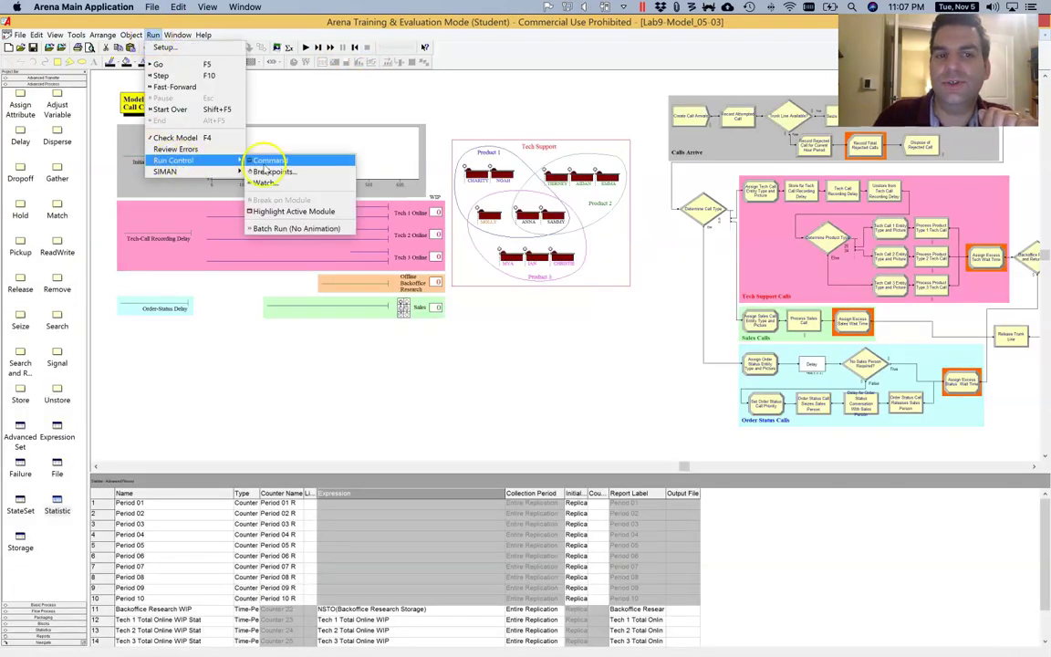
left_click(271, 229)
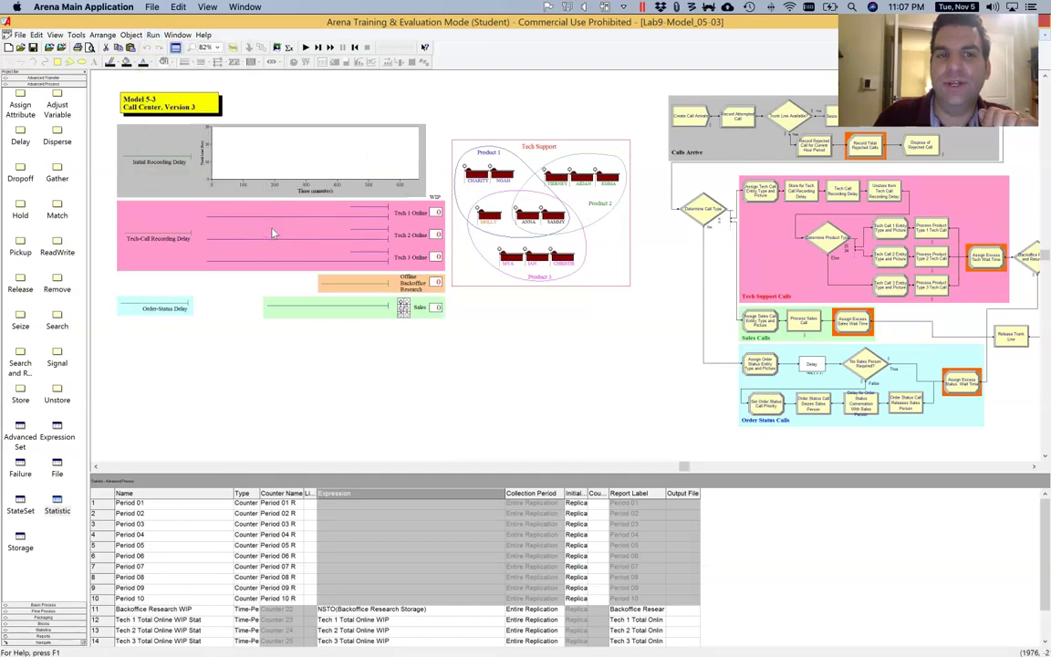
left_click(153, 34)
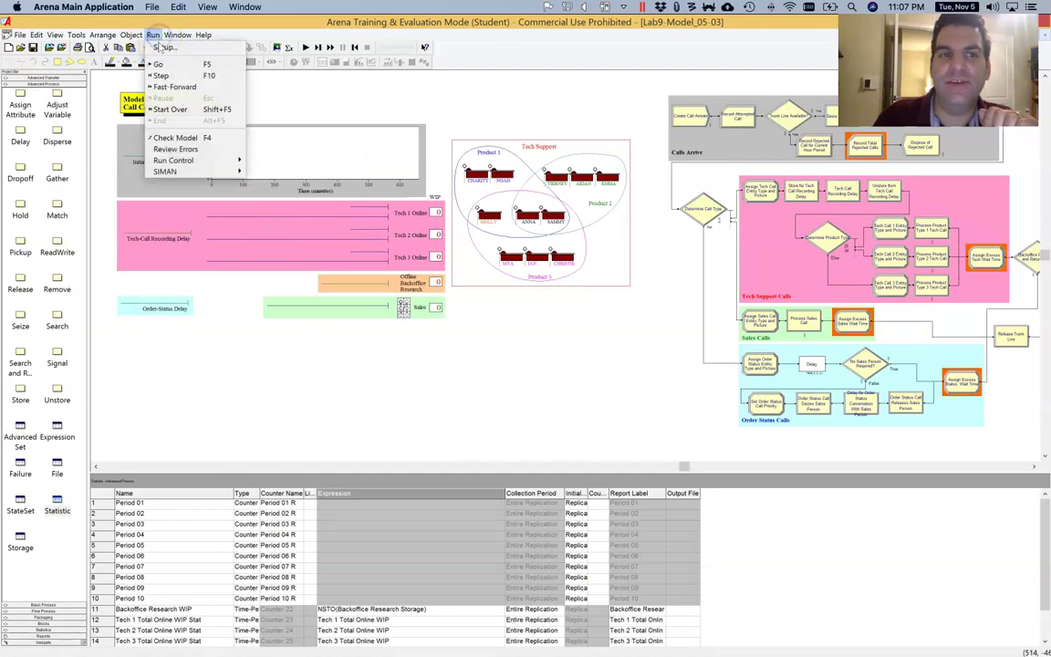
mouse_move(201, 171)
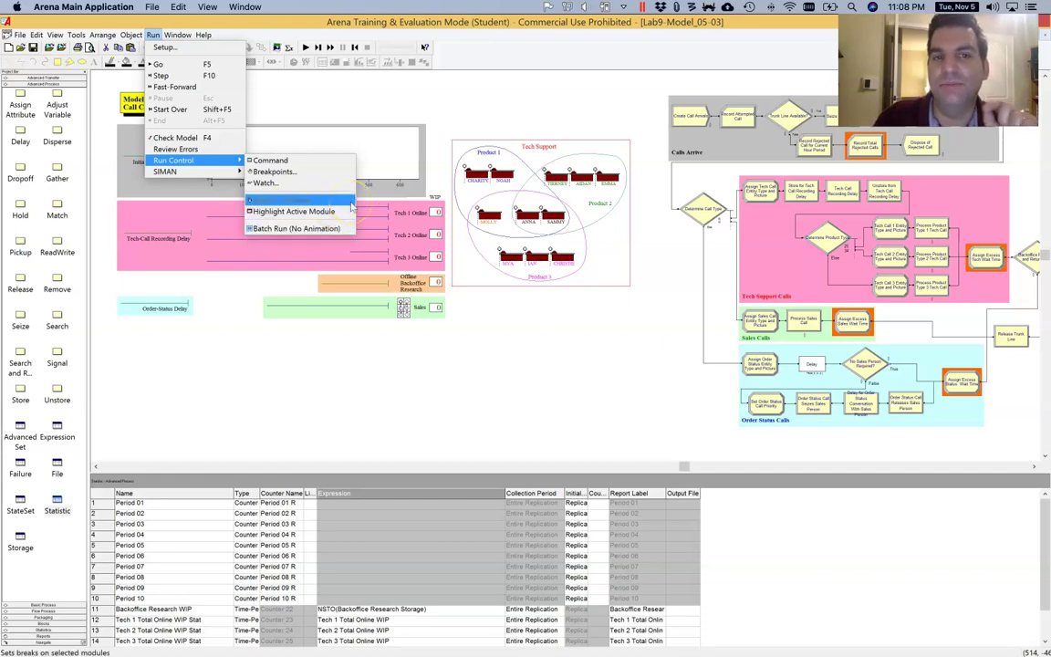
left_click(444, 104)
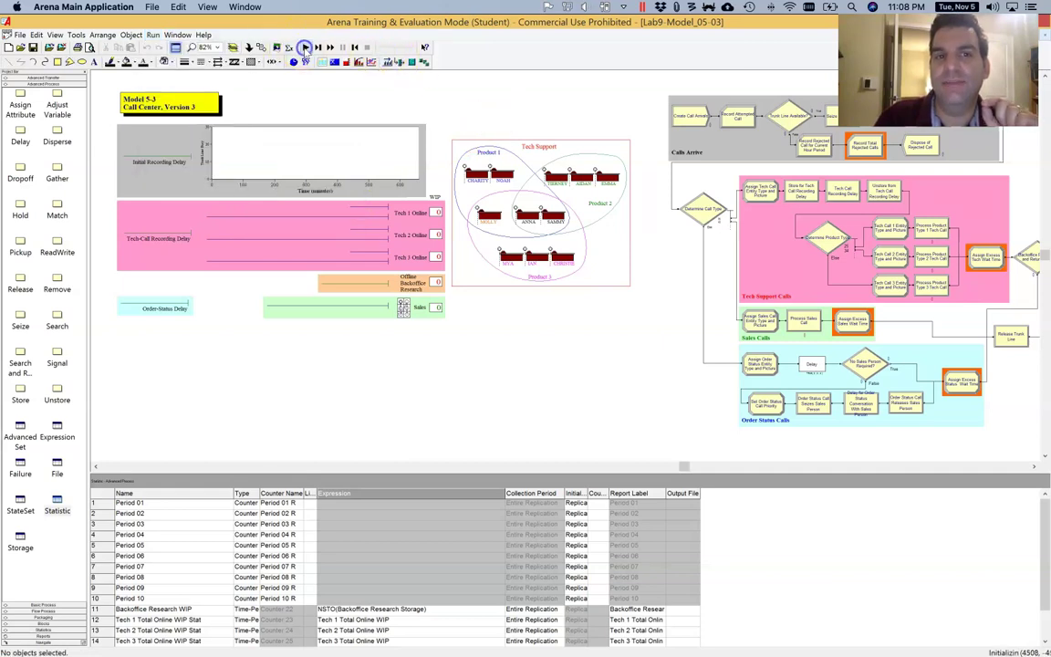
Step: Run all 5 replications and open the Category Overview report showing system total cost 2,543
left_click(306, 47)
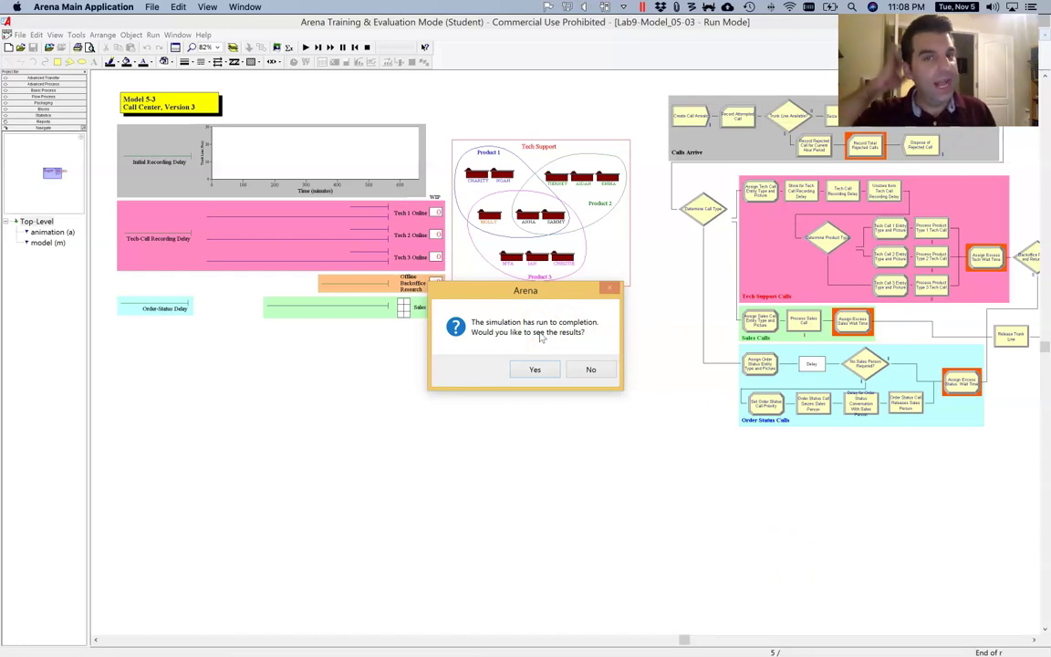
left_click(536, 370)
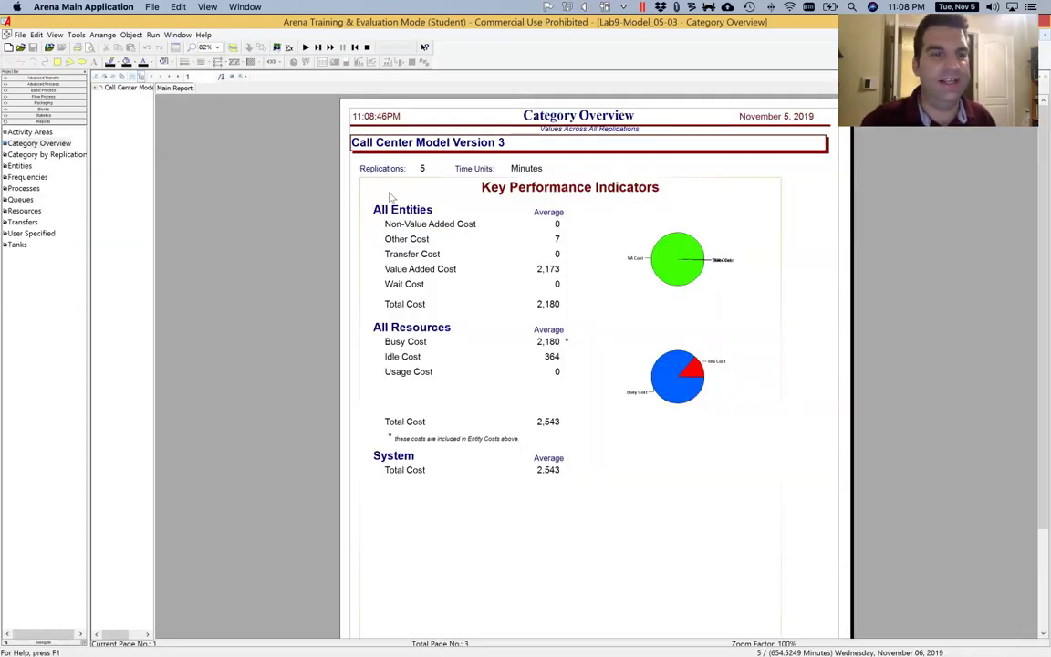
left_click(38, 144)
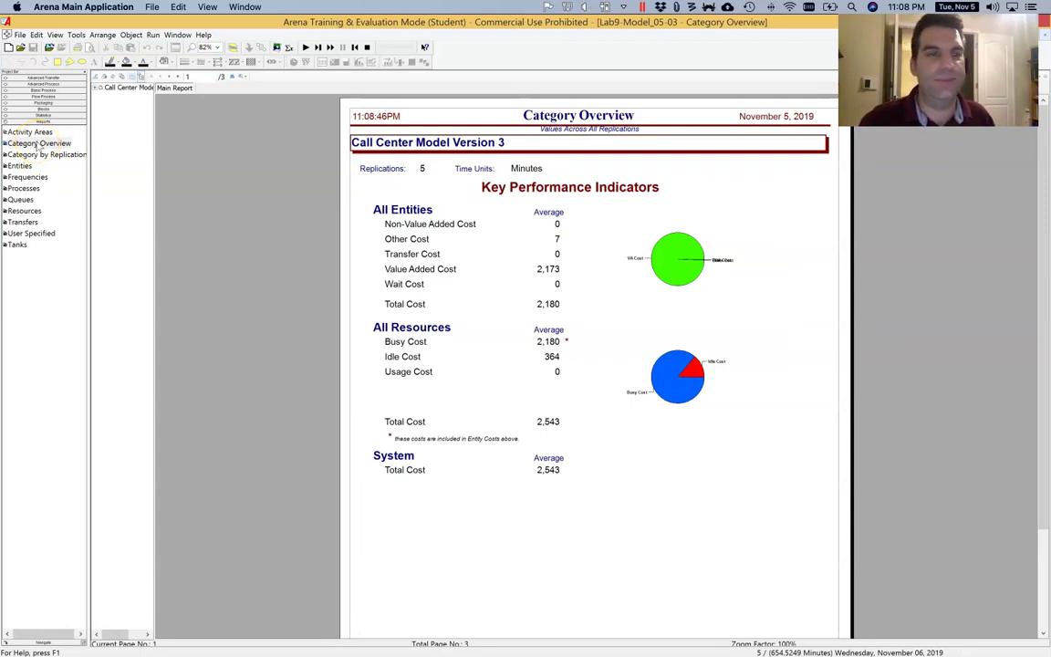
Step: Expand the overview outline to User Specified > Counter averages, then open Category by Replication
left_click(55, 144)
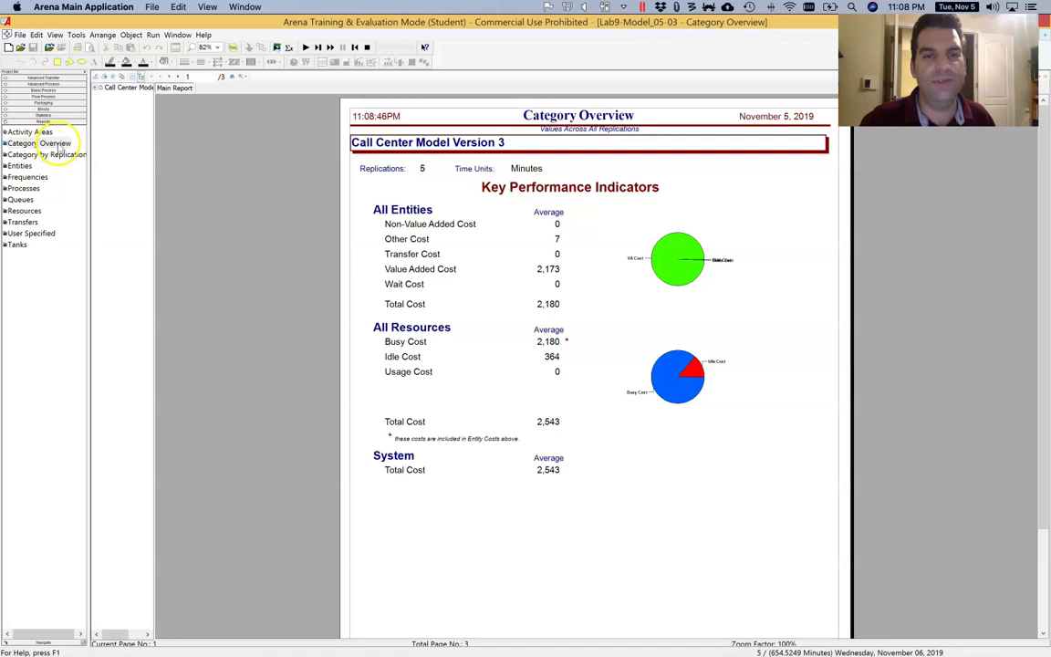
left_click(95, 87)
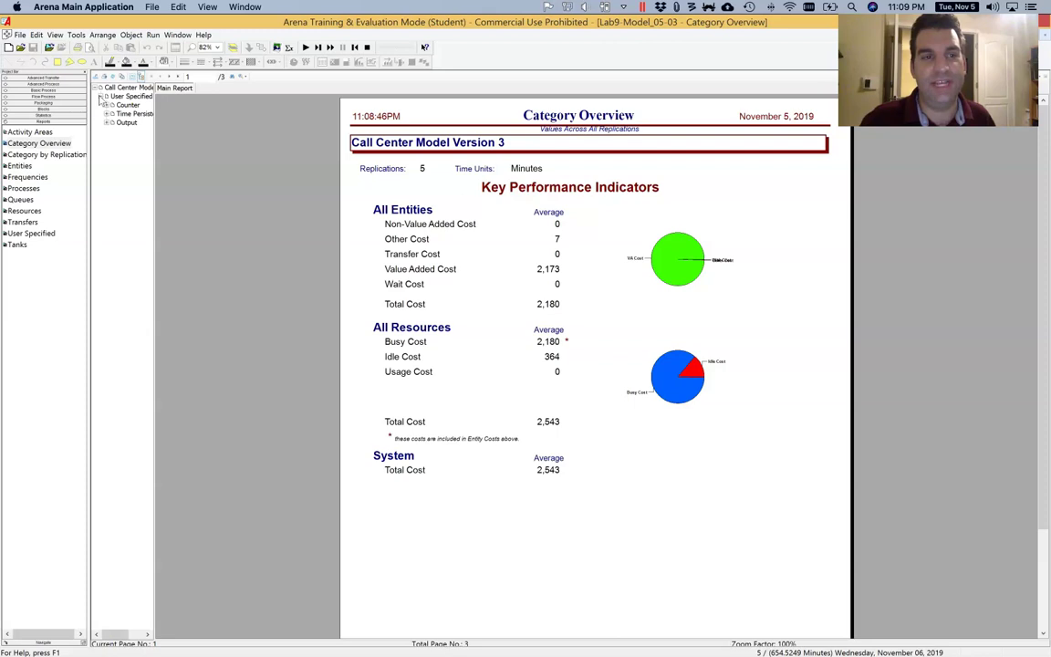
left_click(124, 121)
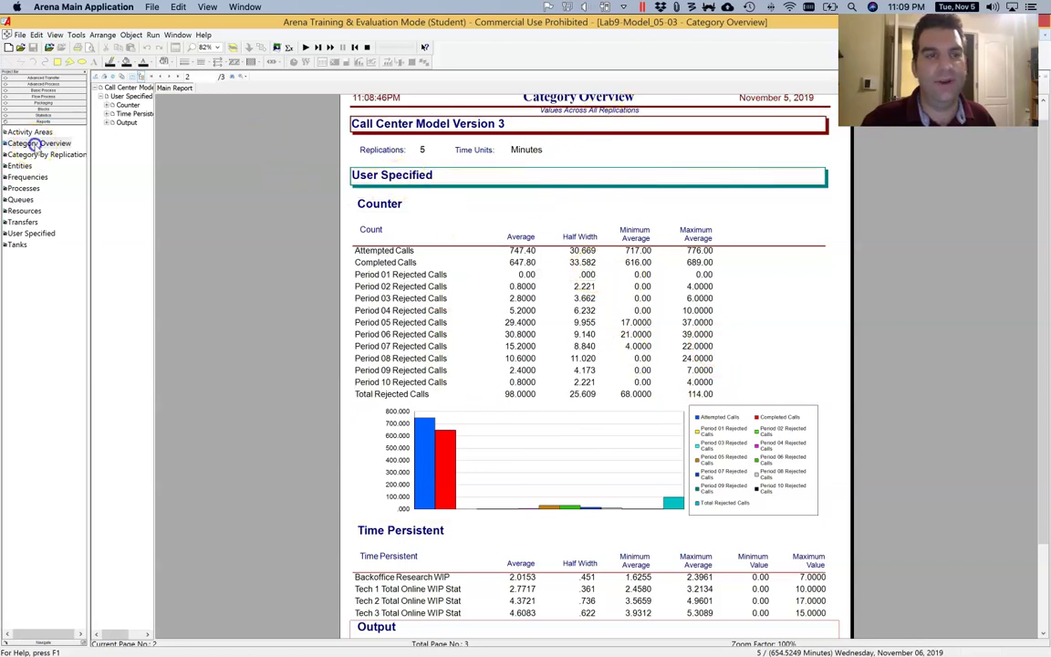
left_click(37, 143)
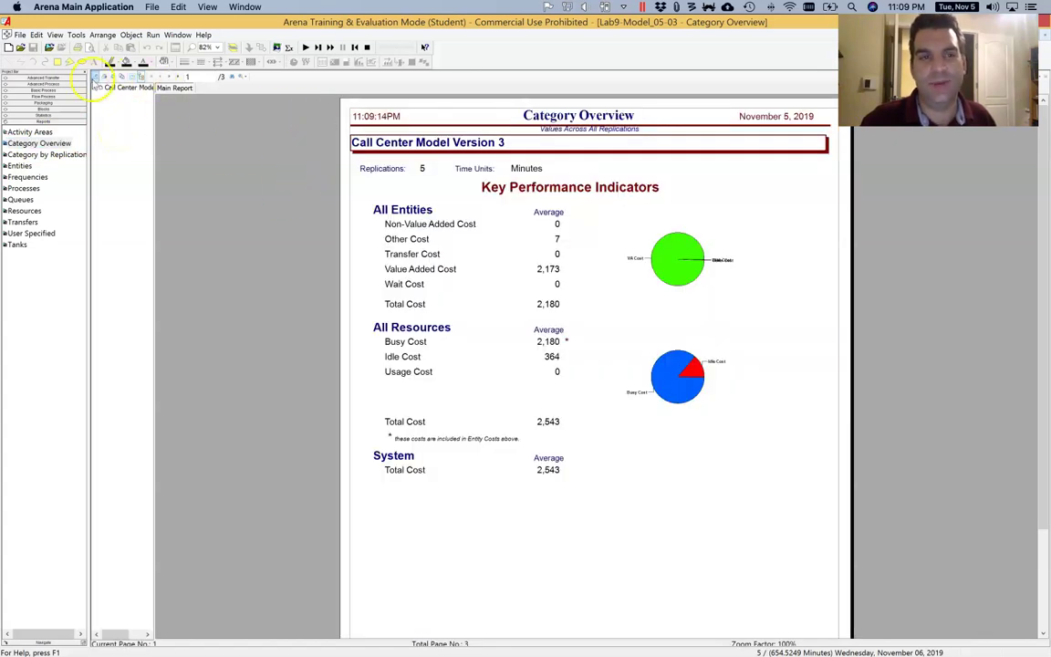
left_click(98, 87)
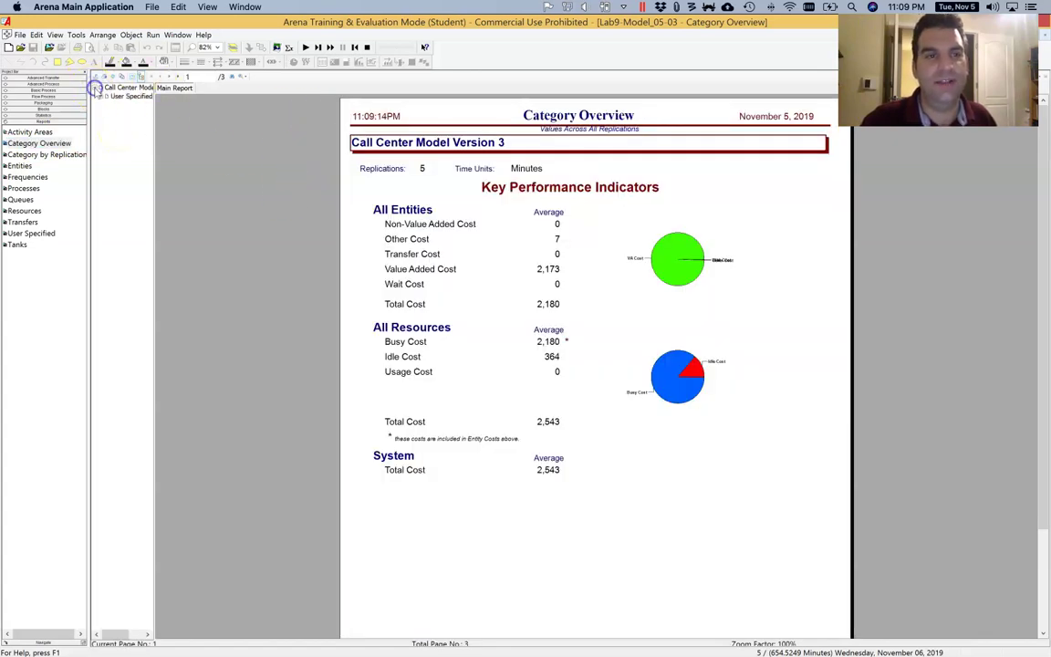
left_click(102, 96)
left_click(128, 105)
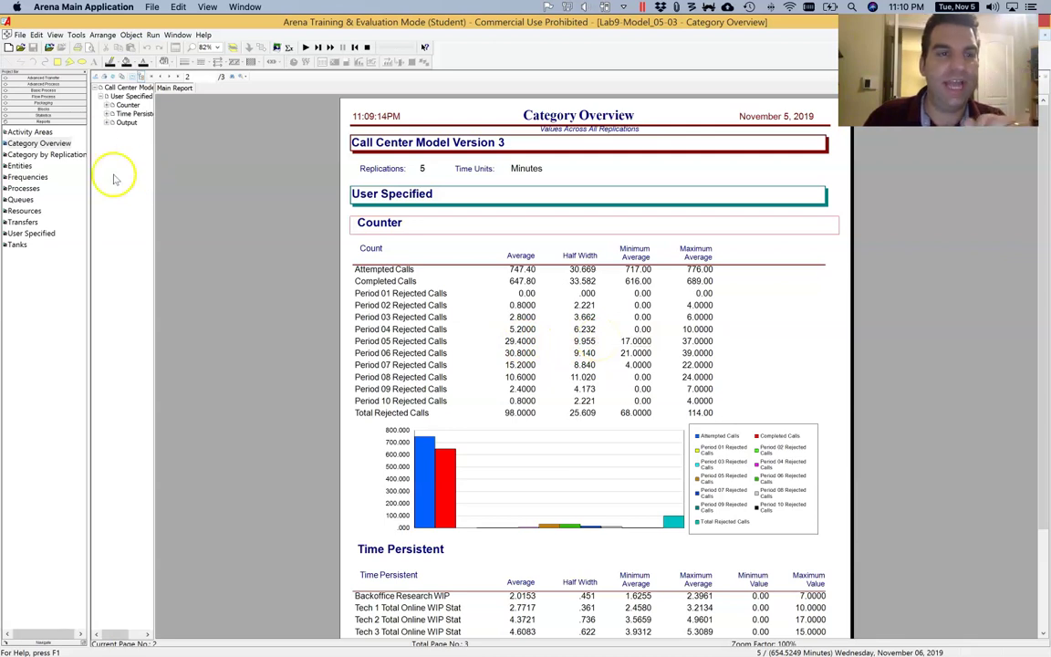
left_click(55, 154)
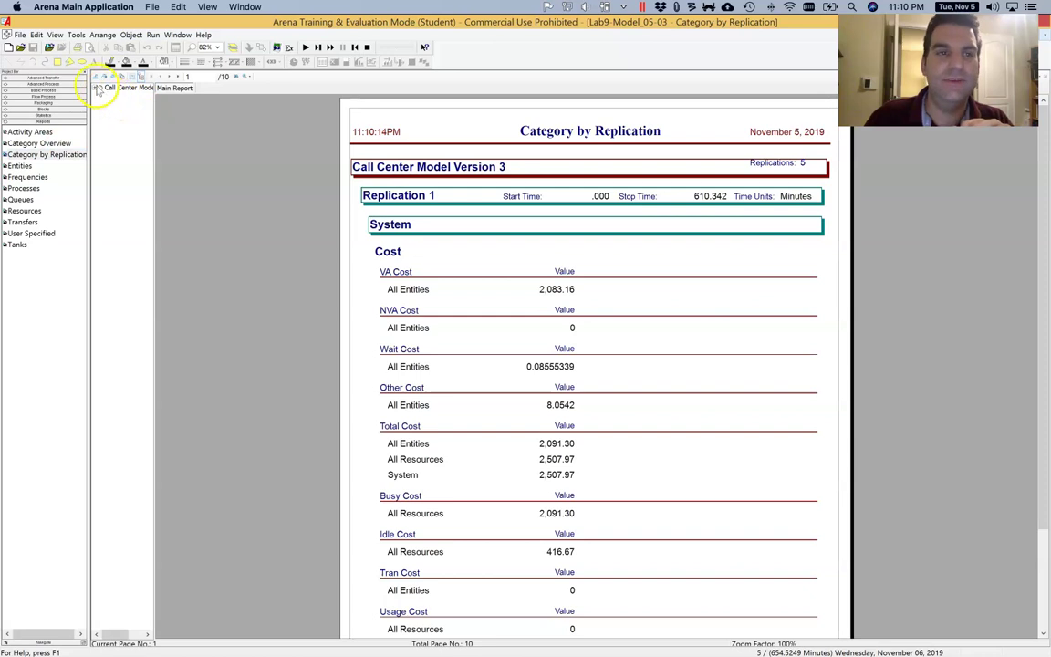
Step: Drill into Replication 1 > User Specified > Counter for rejected calls, then reopen Category Overview
left_click(99, 87)
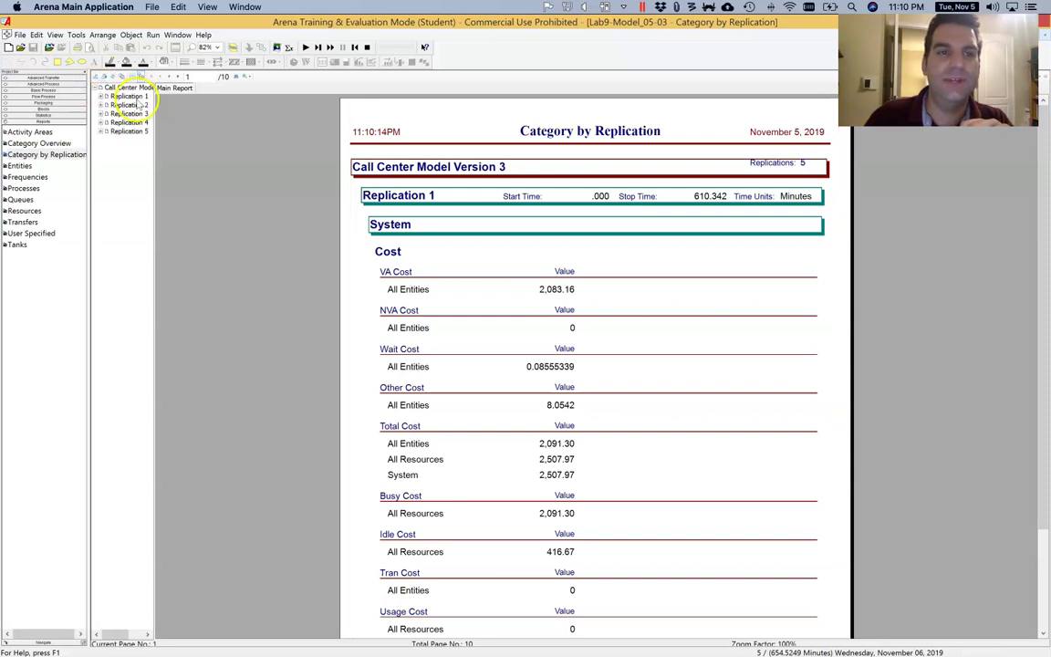
left_click(114, 97)
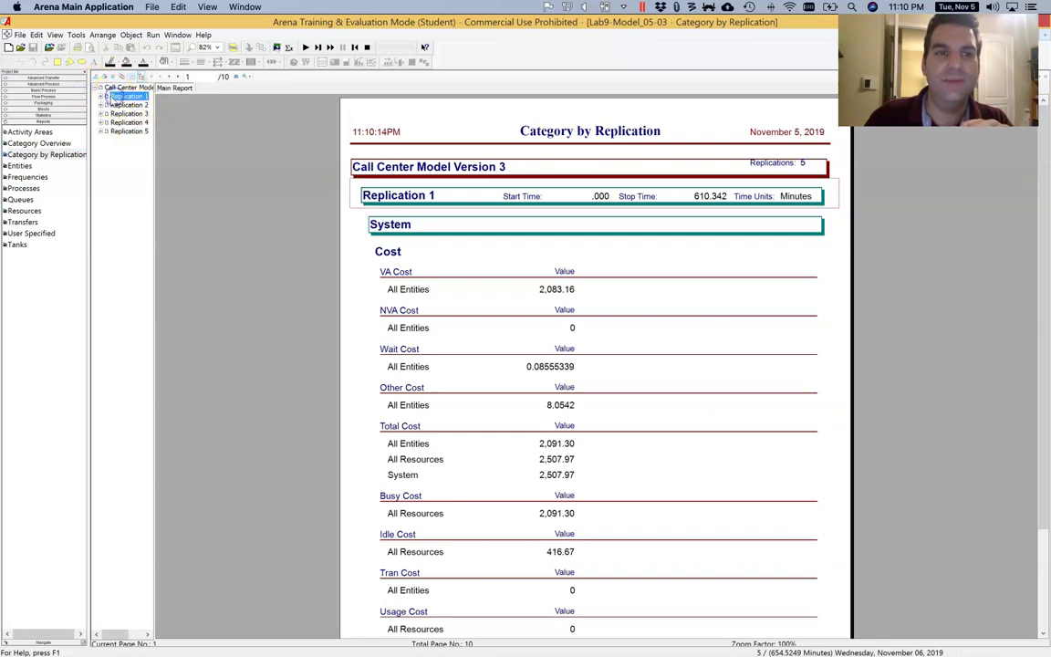
left_click(106, 97)
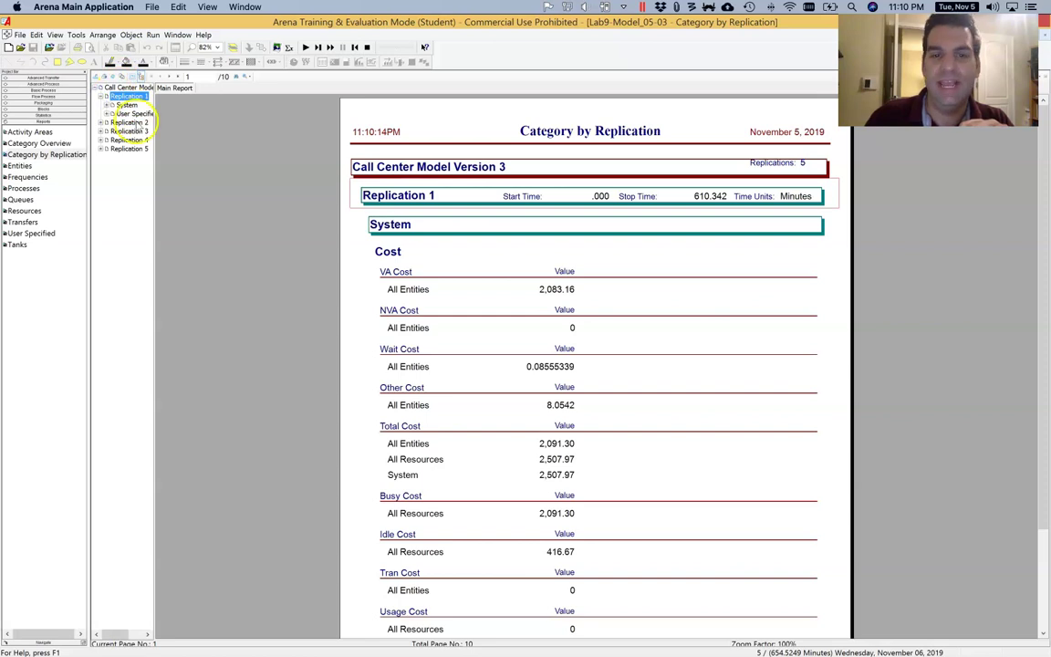
left_click(126, 106)
left_click(130, 114)
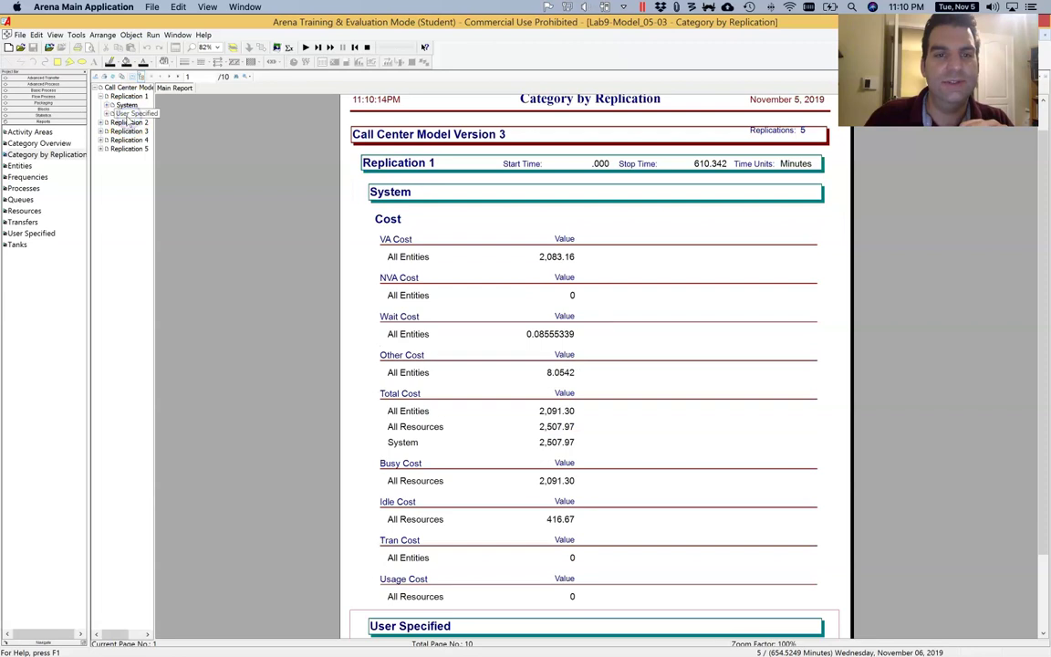
left_click(106, 114)
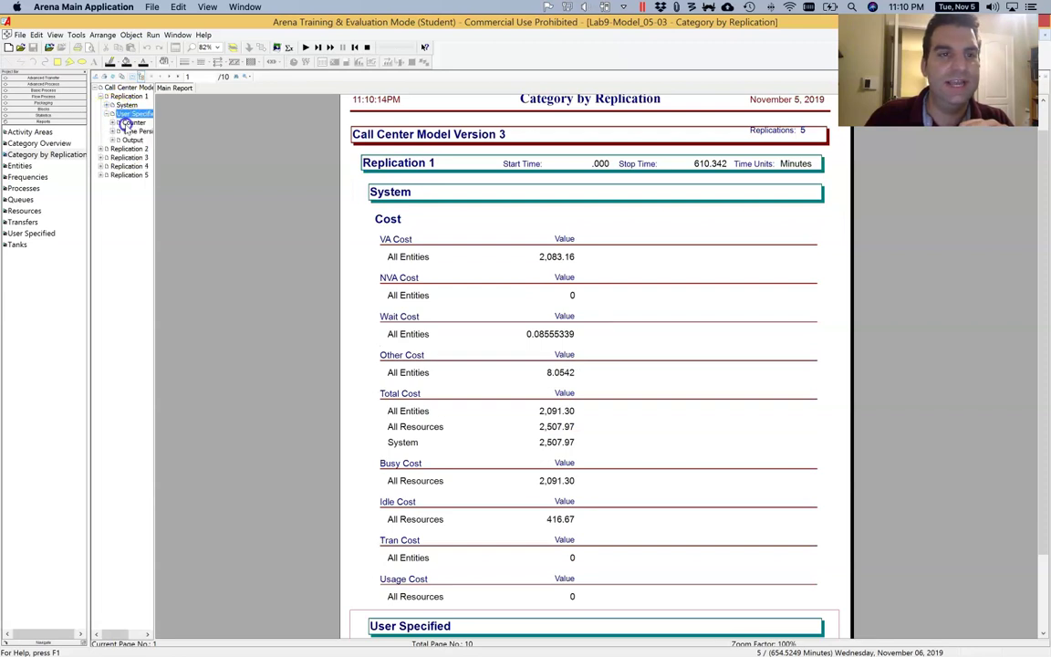
left_click(130, 122)
left_click(112, 123)
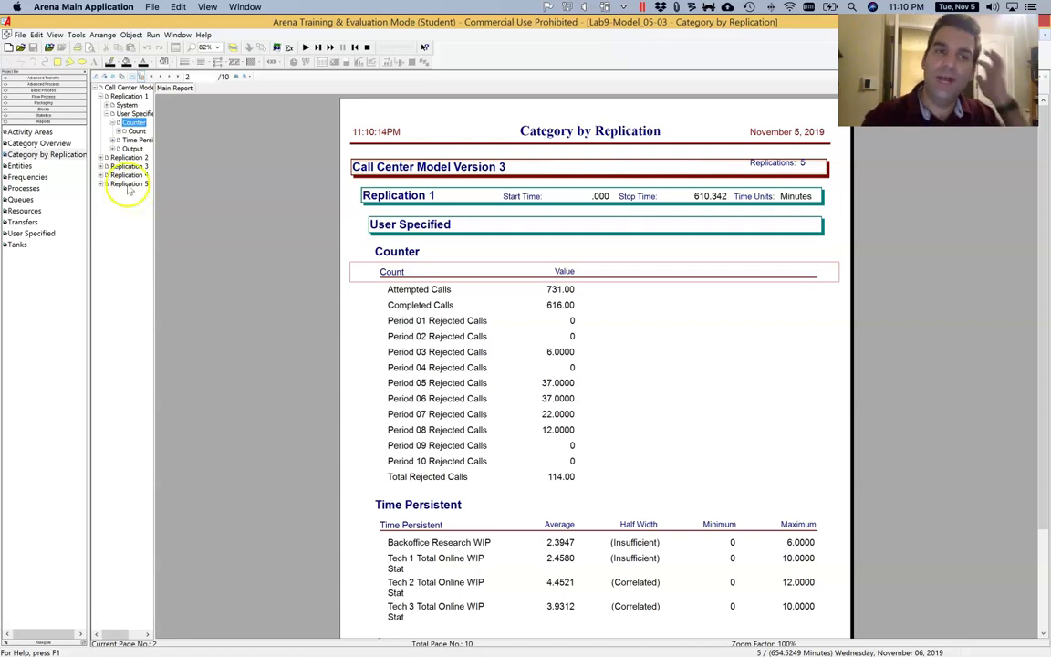
left_click(42, 143)
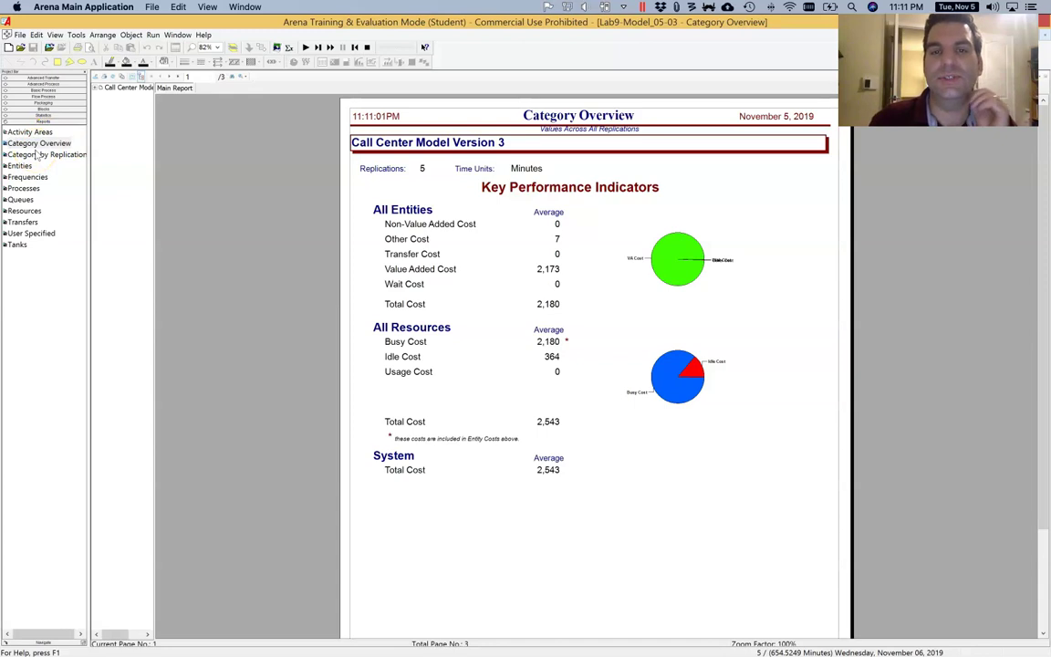
Step: Export summary statistics from Lab9-Model_05-03.accdb to Lab9-Model_05-03SummaryStats.csv
left_click(42, 155)
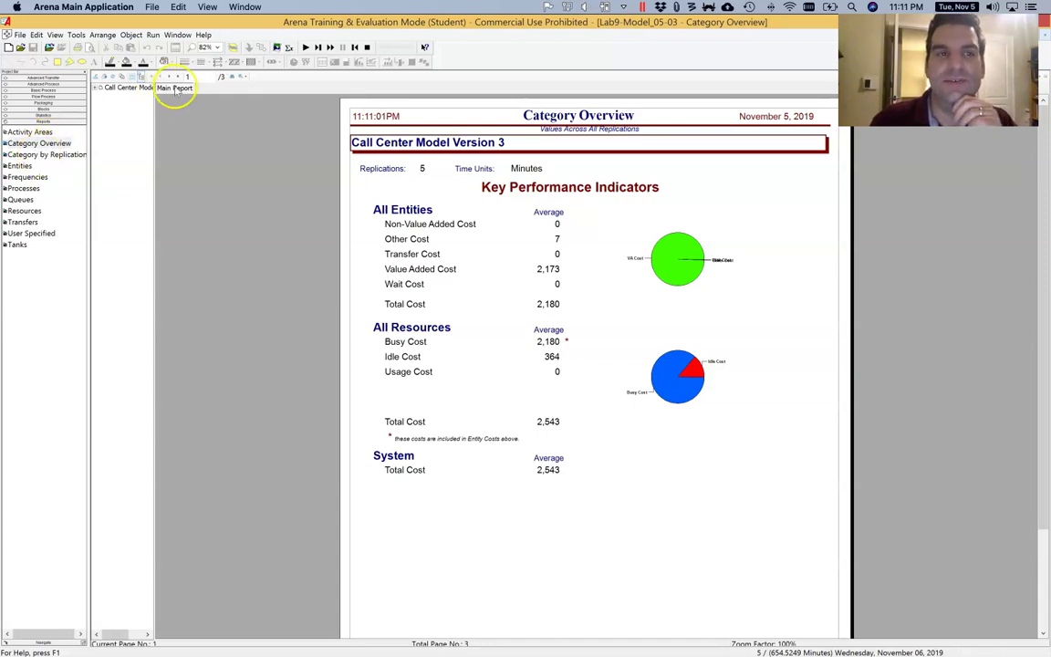
left_click(78, 35)
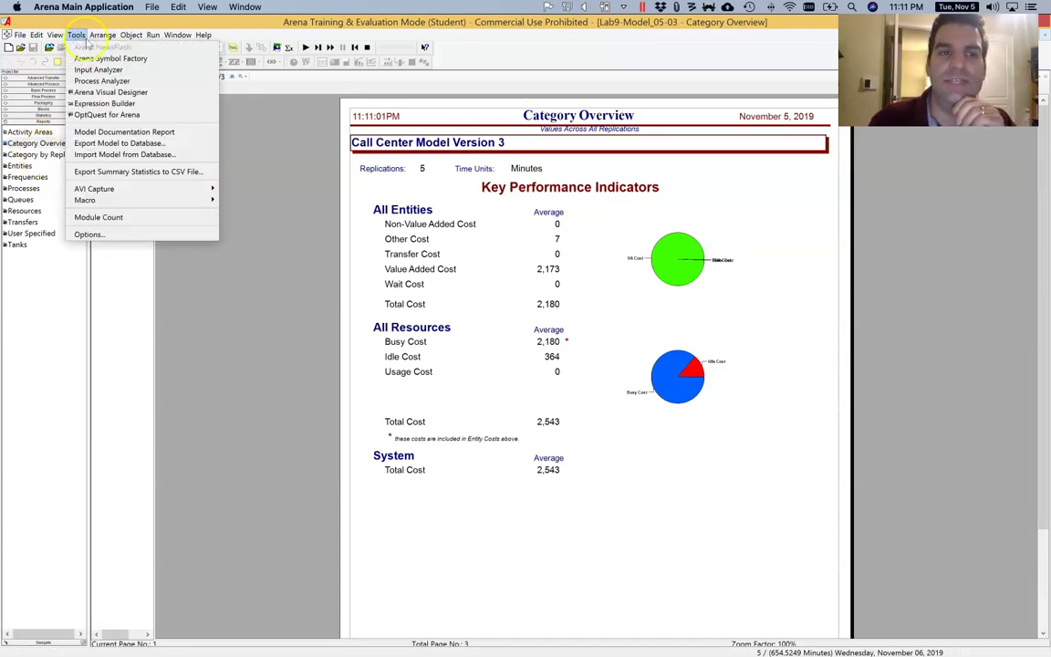
left_click(139, 172)
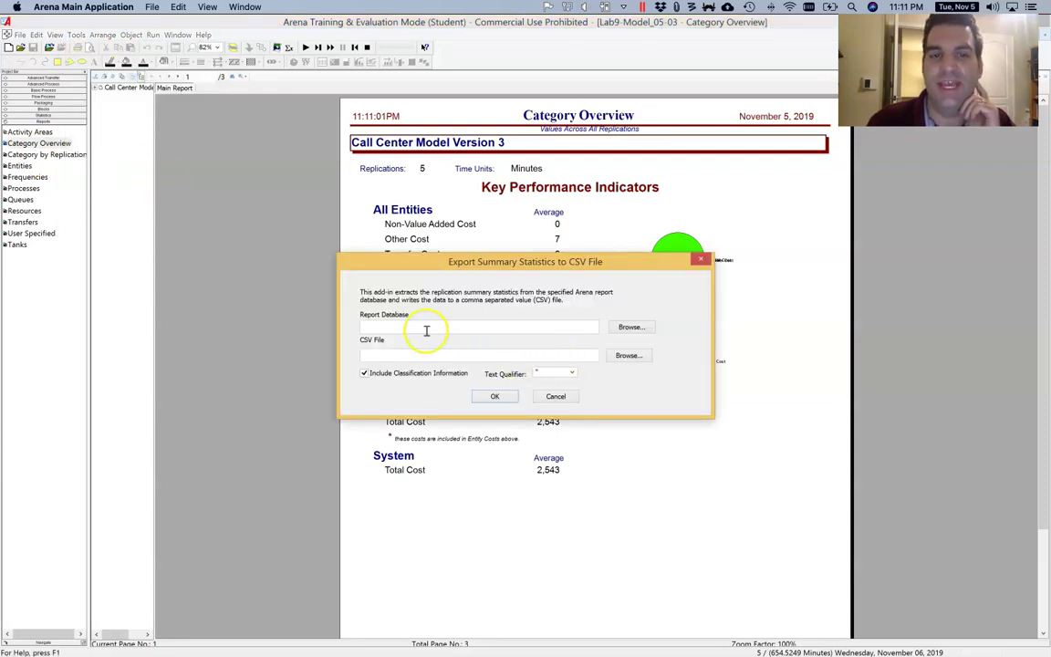
left_click(629, 328)
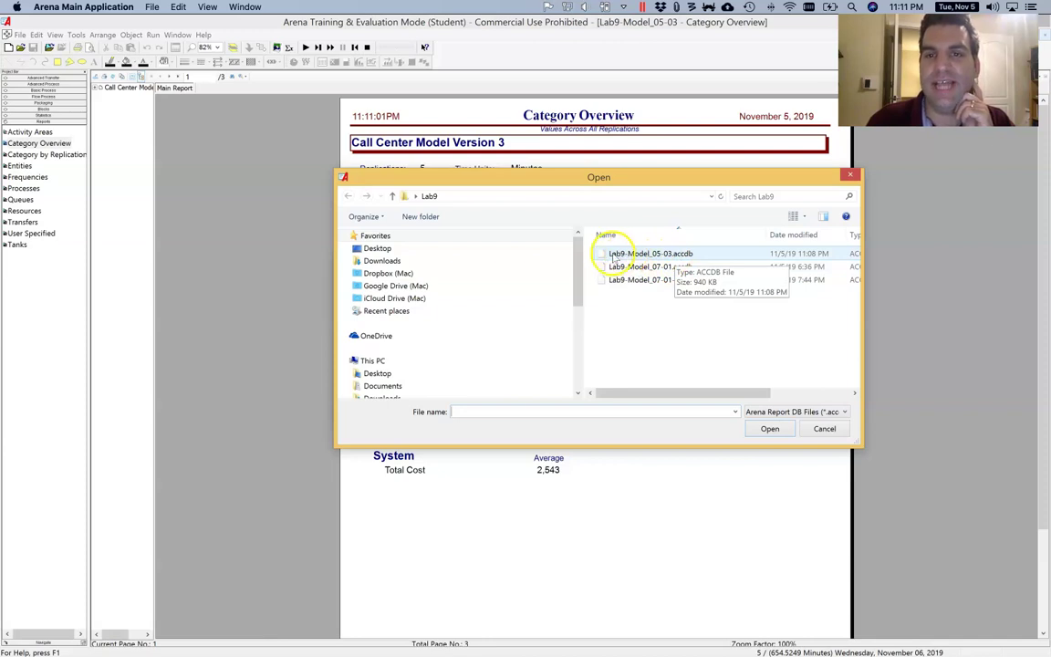
left_click(690, 253)
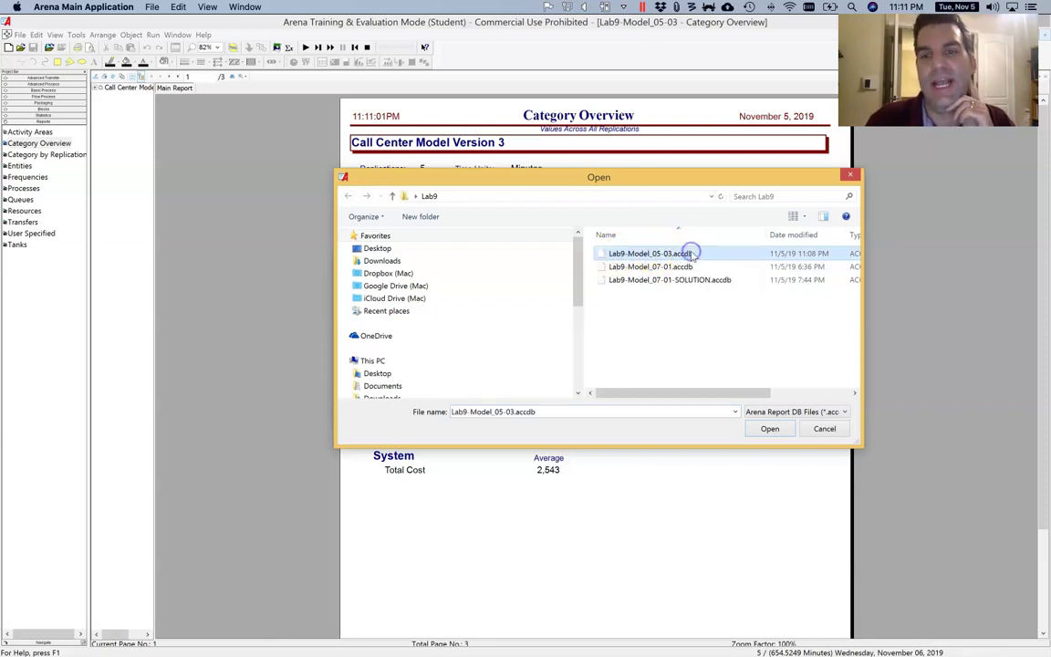
left_click(769, 428)
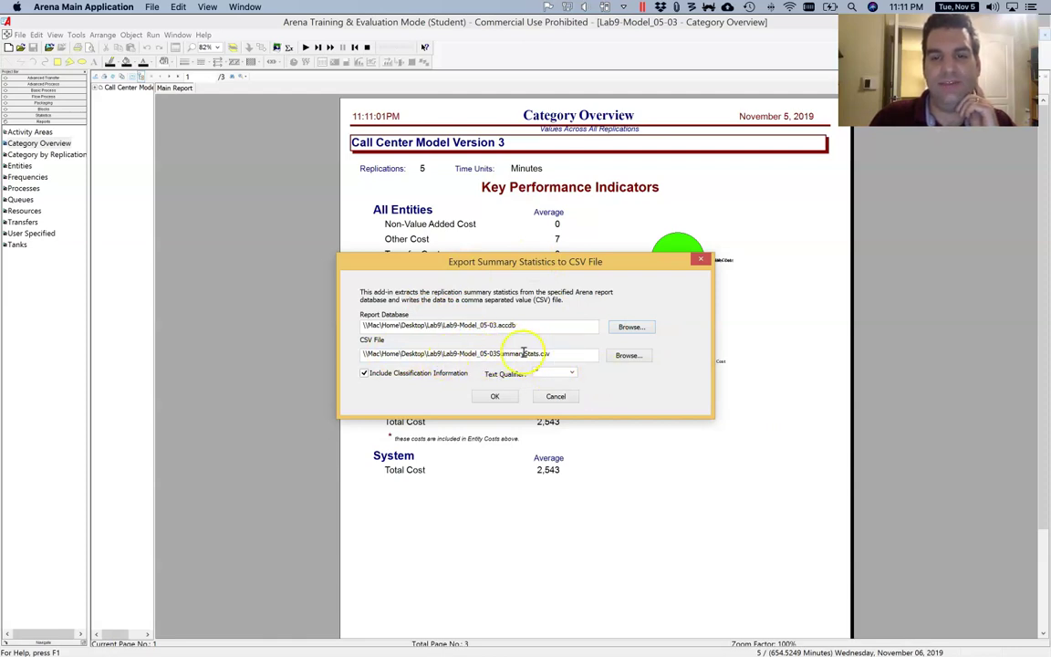
left_click(497, 397)
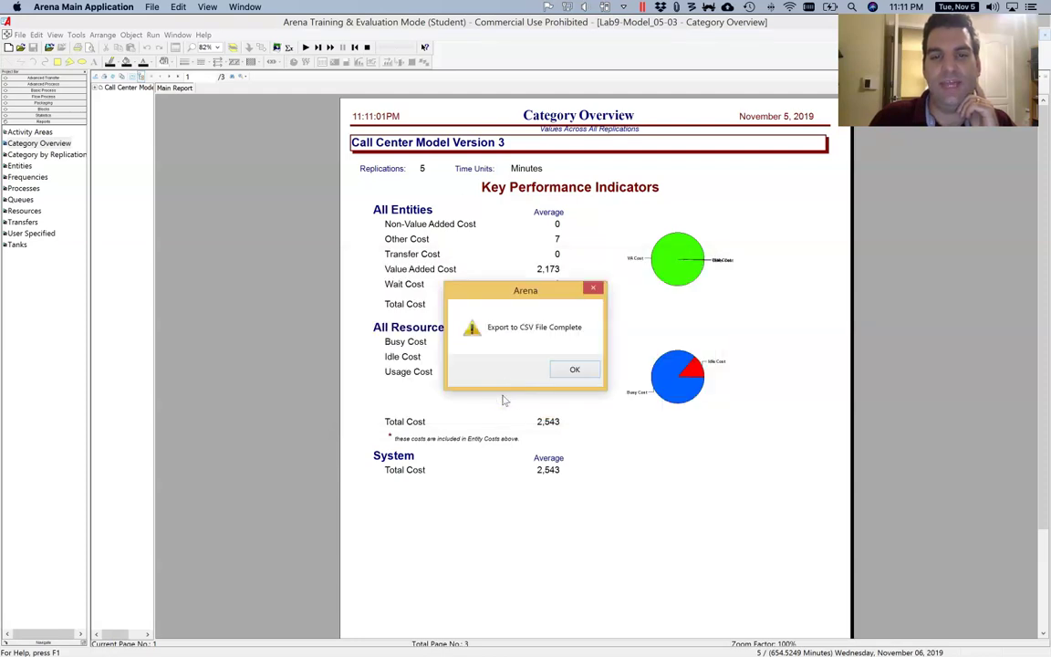
left_click(574, 370)
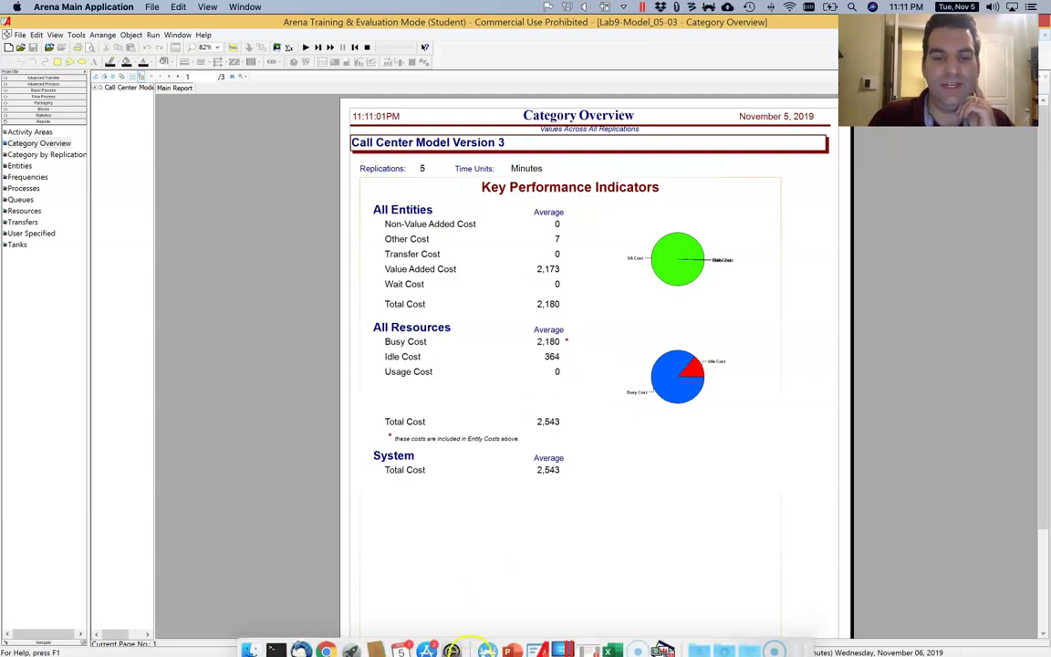
Step: Open Lab9-Model_05-03SummaryStats.csv from the Desktop's Lab9 folder in Excel
mouse_move(274, 643)
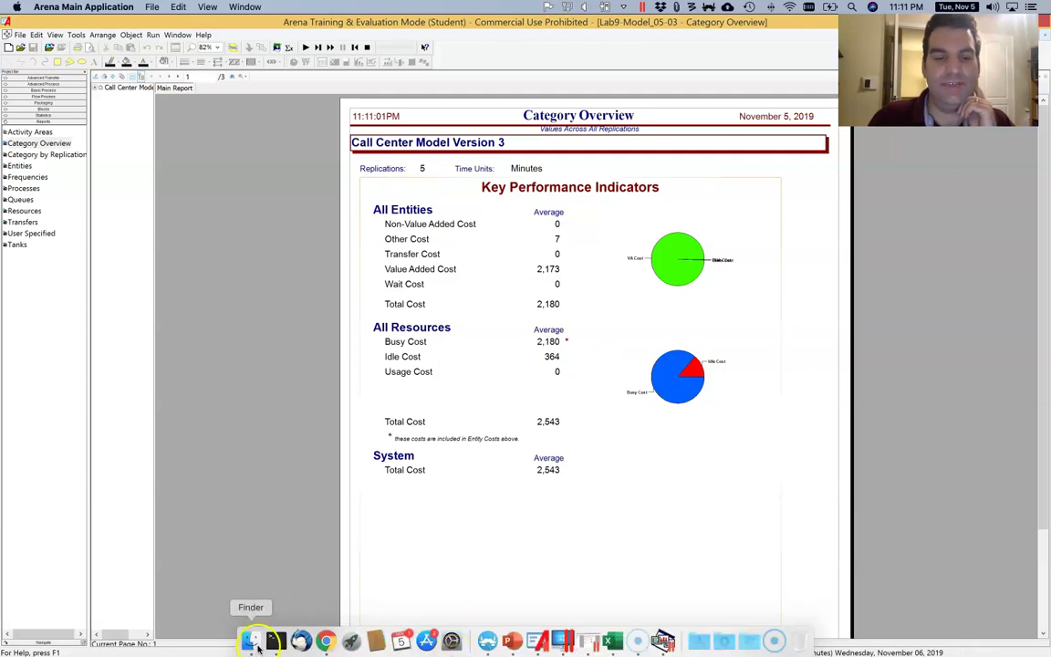
left_click(255, 643)
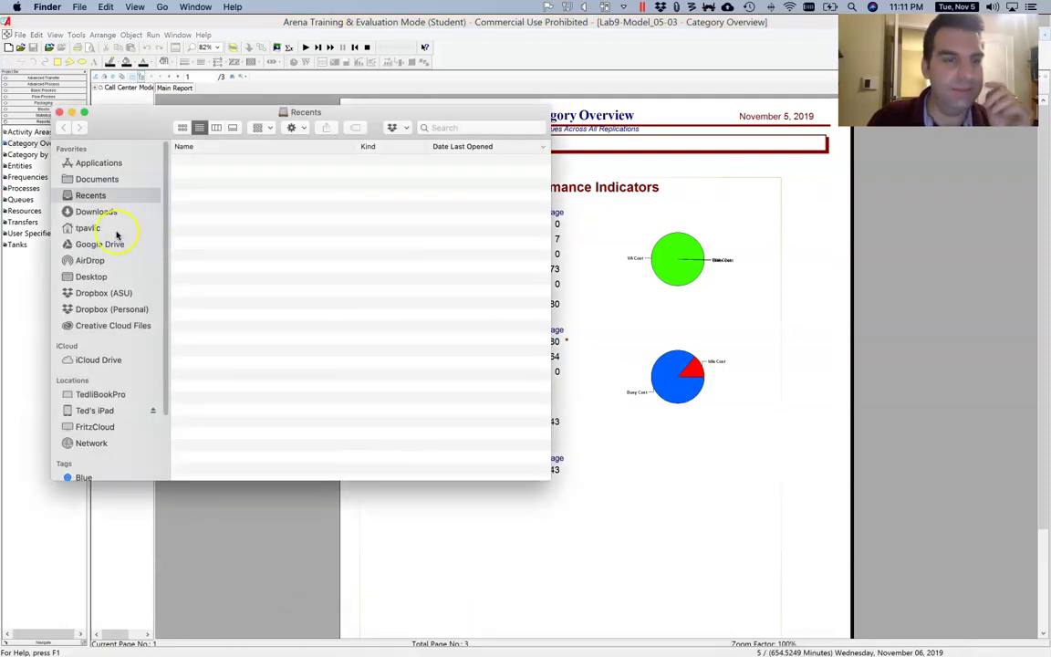
left_click(96, 278)
scroll(261, 332, "down", 5)
scroll(261, 332, "up", 5)
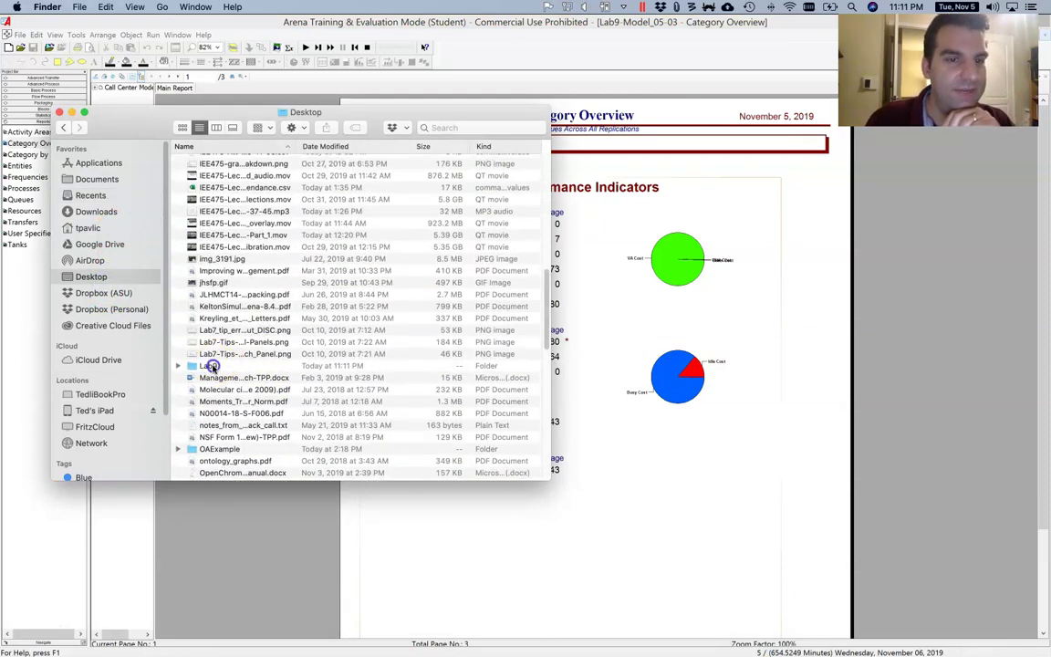
double_click(191, 329)
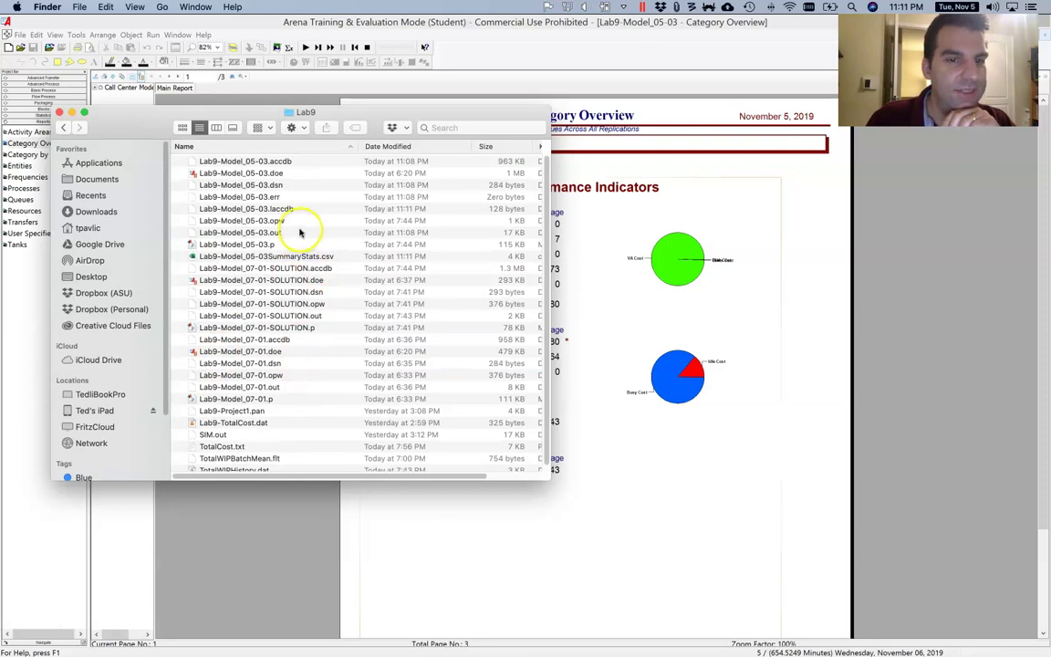
left_click(287, 258)
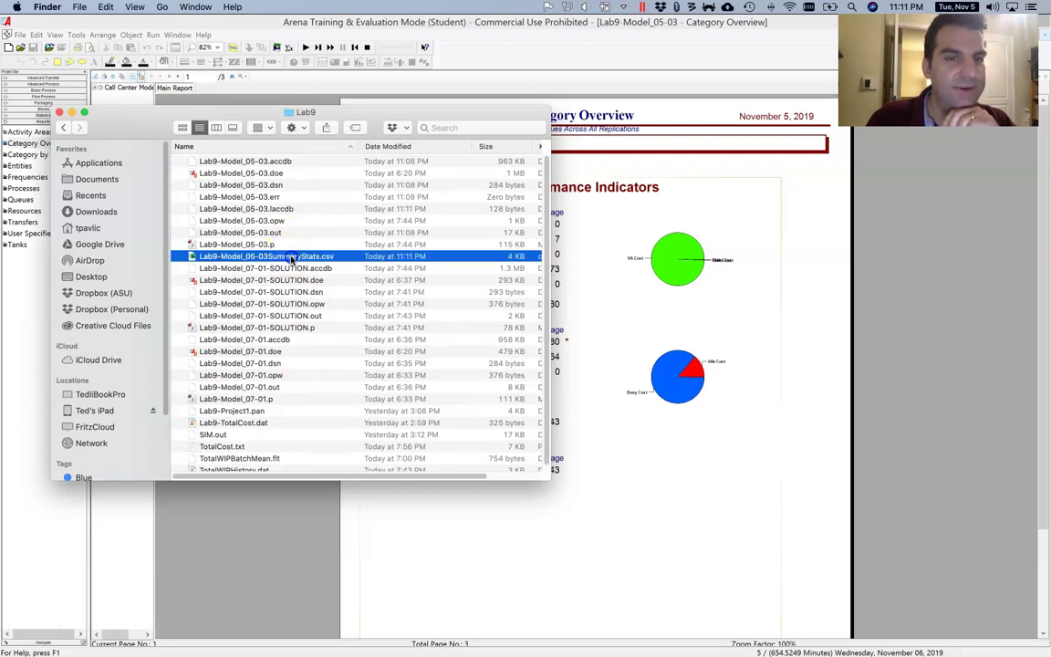
double_click(292, 258)
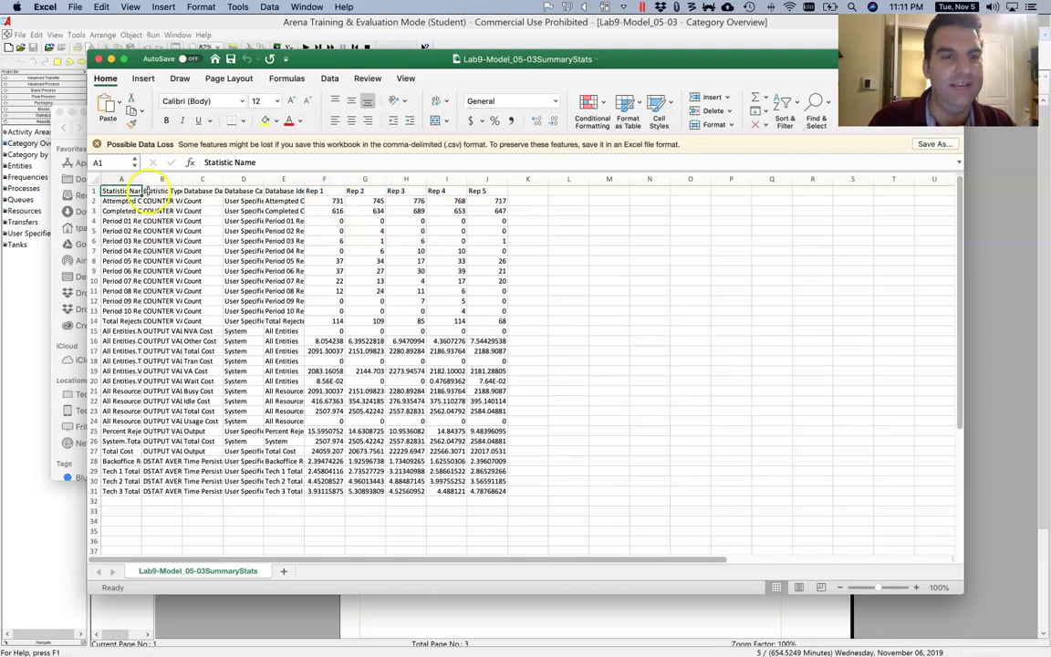
Step: Widen column A and enter =AVERAGE(F8:J8) in L8 to average the Period 05 Rejected Calls replications
left_click_drag(144, 179, 194, 179)
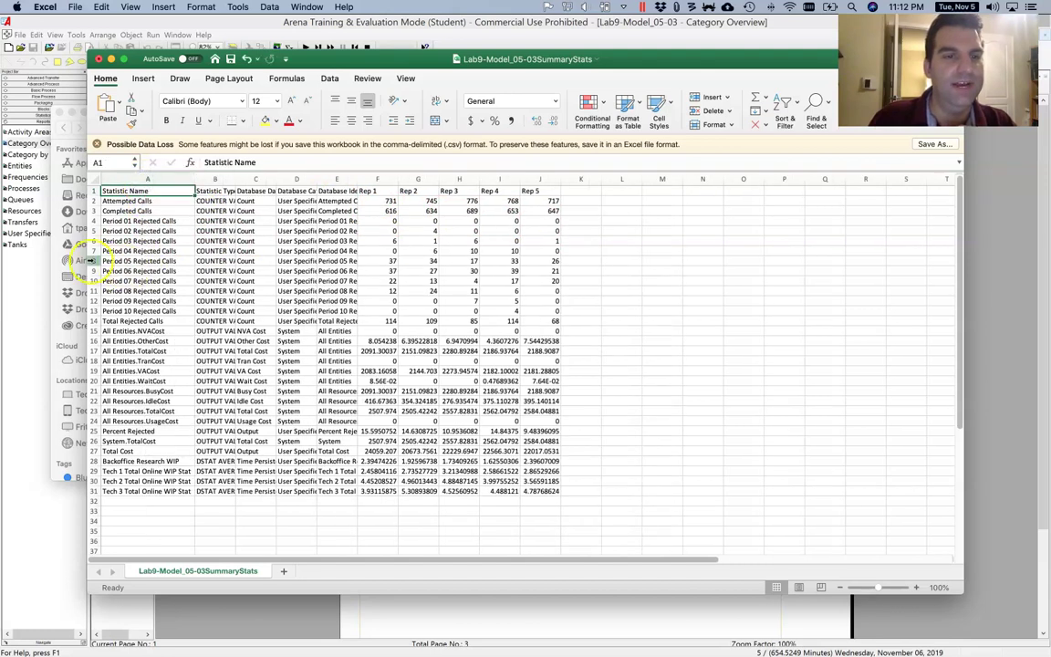
left_click(92, 261)
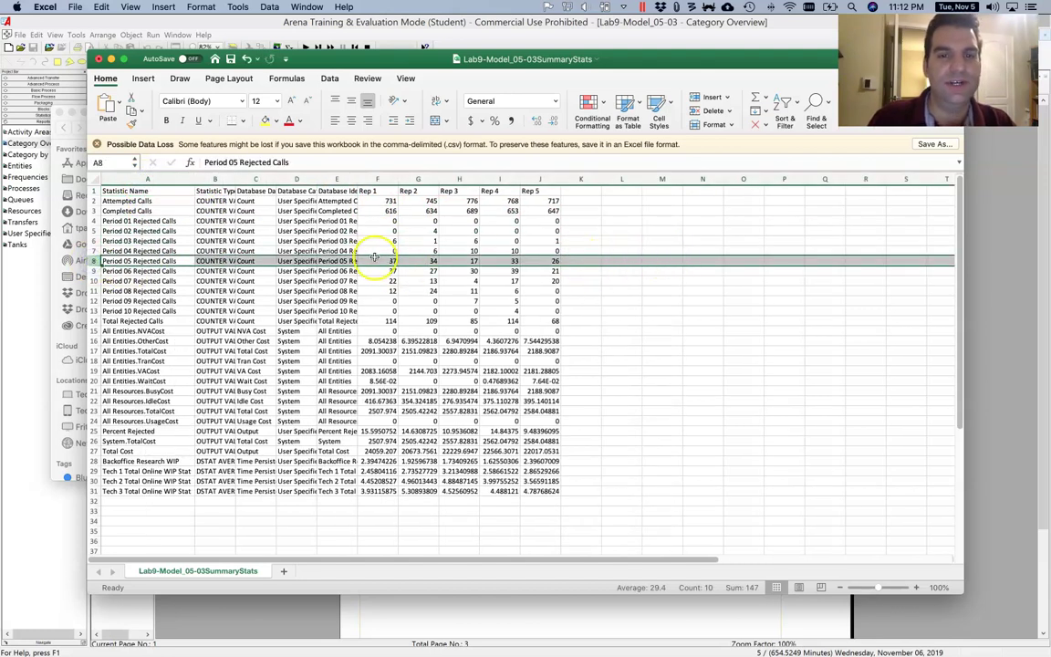
left_click_drag(382, 261, 554, 262)
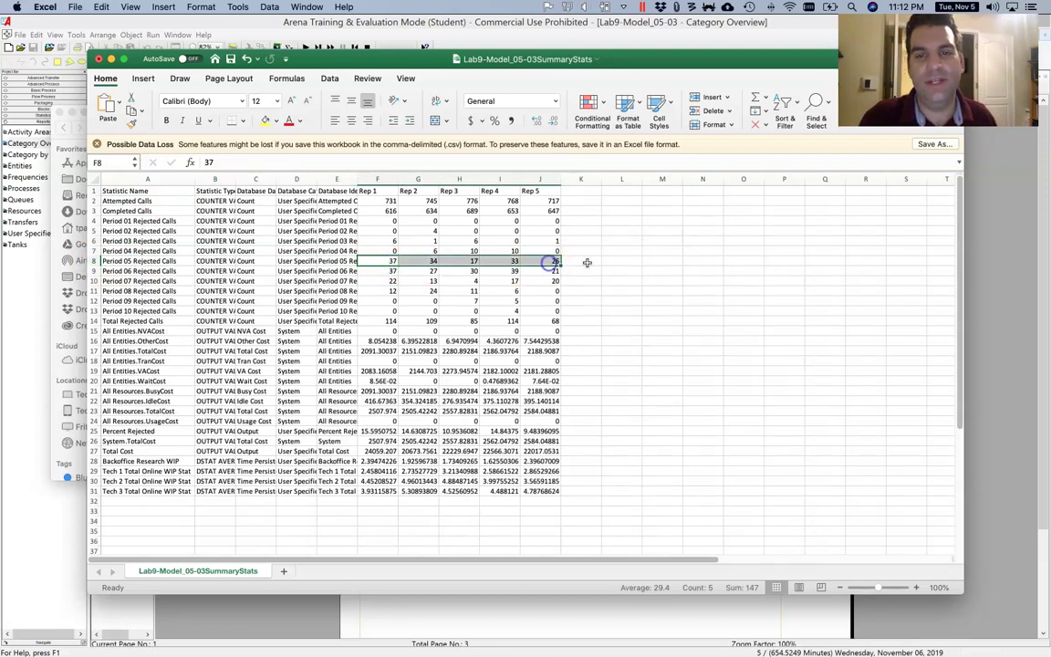
left_click(621, 261)
type("=ave")
key("Tab")
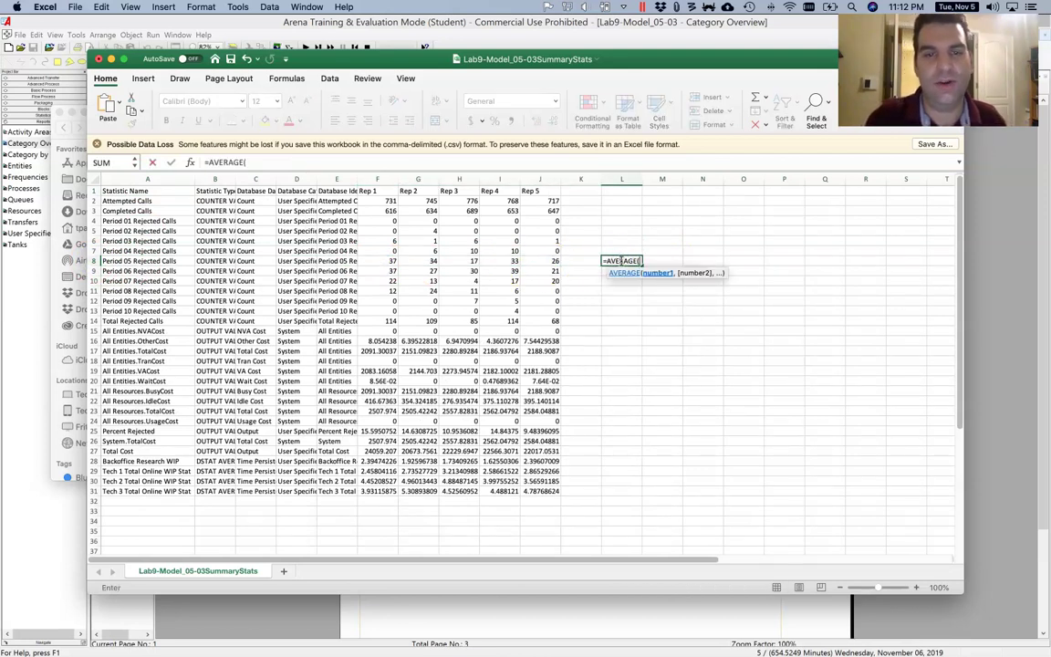
left_click_drag(393, 261, 544, 261)
type(")")
key("Tab")
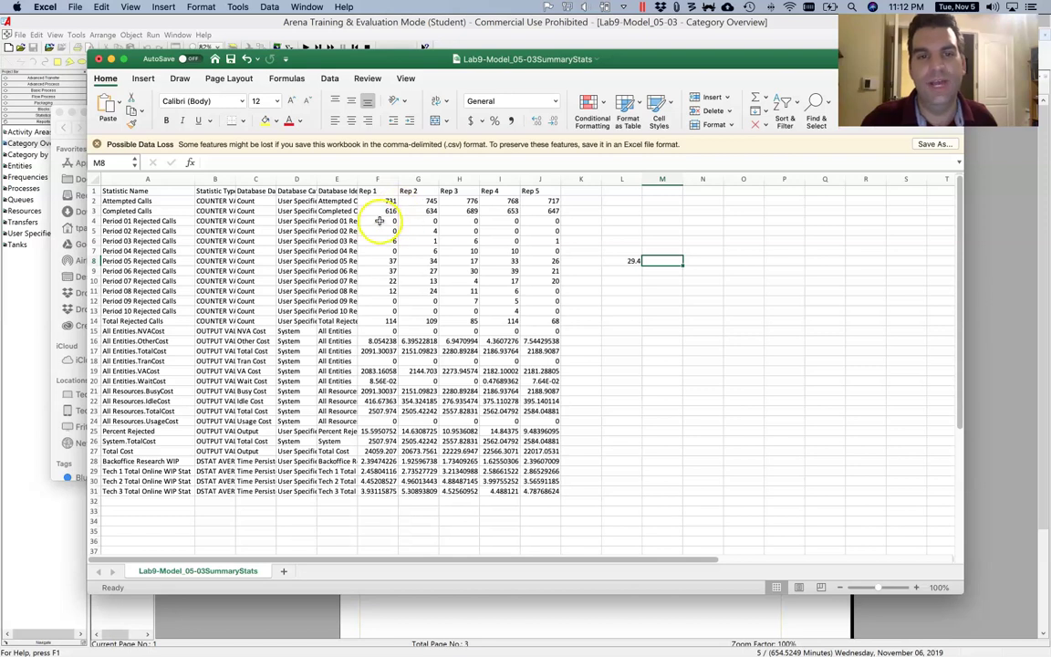
Step: Select the Rep 1–5 columns, then close the summary stats workbook without saving
left_click(387, 177)
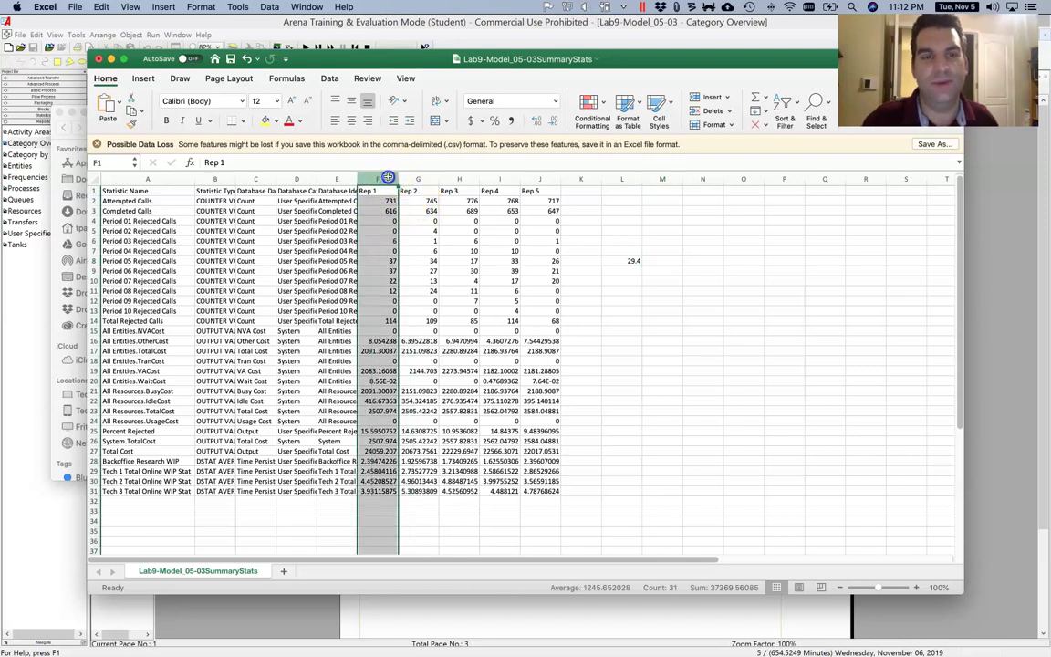
left_click(533, 178, "shift")
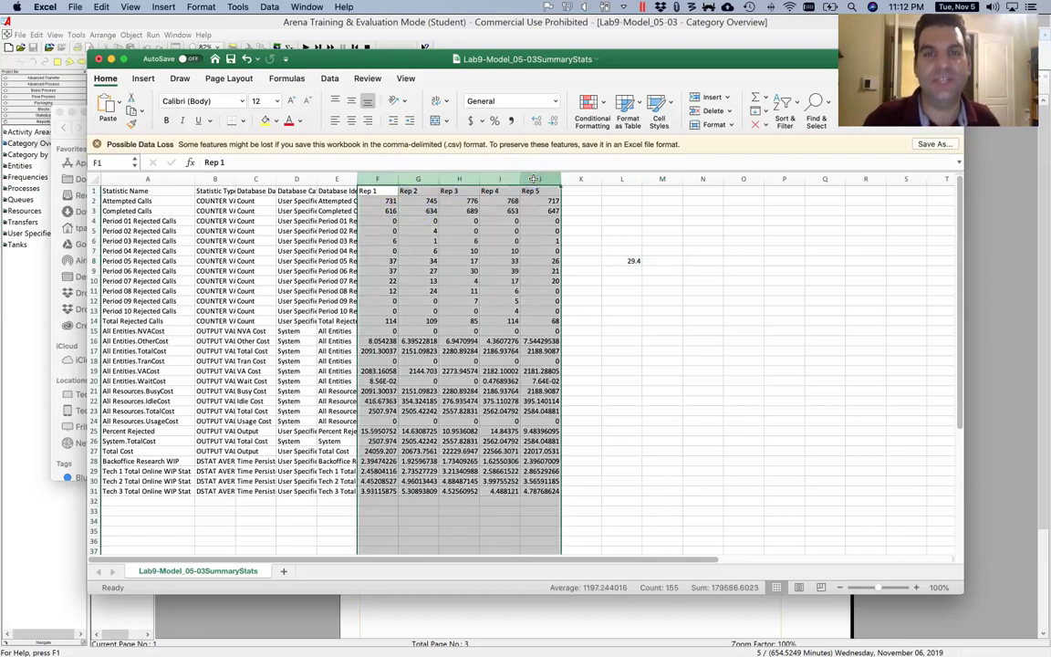
left_click(99, 59)
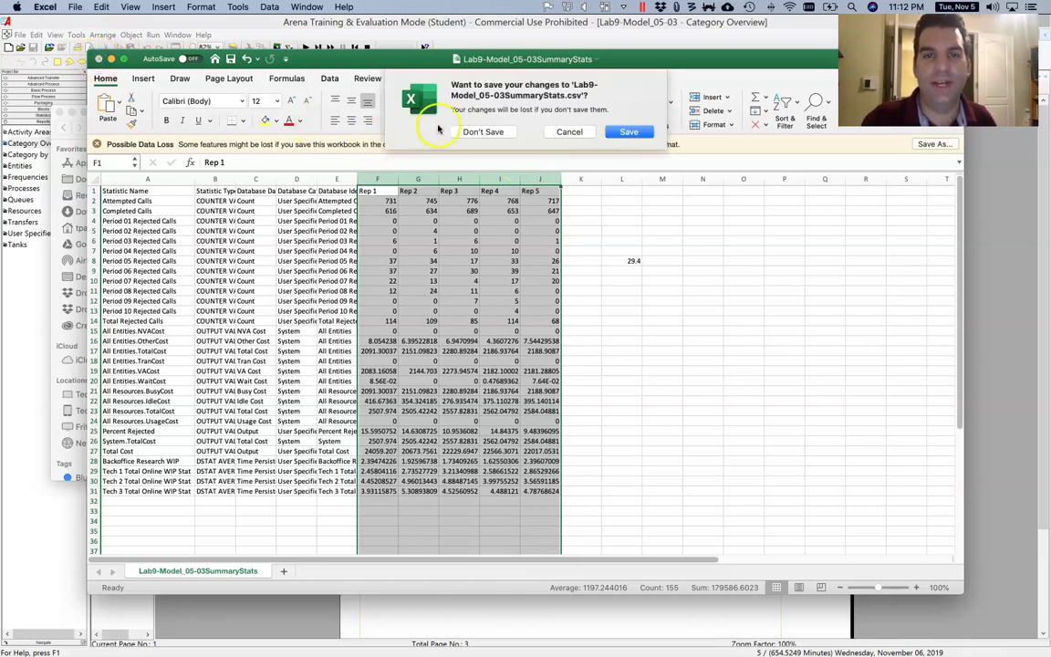
left_click(484, 132)
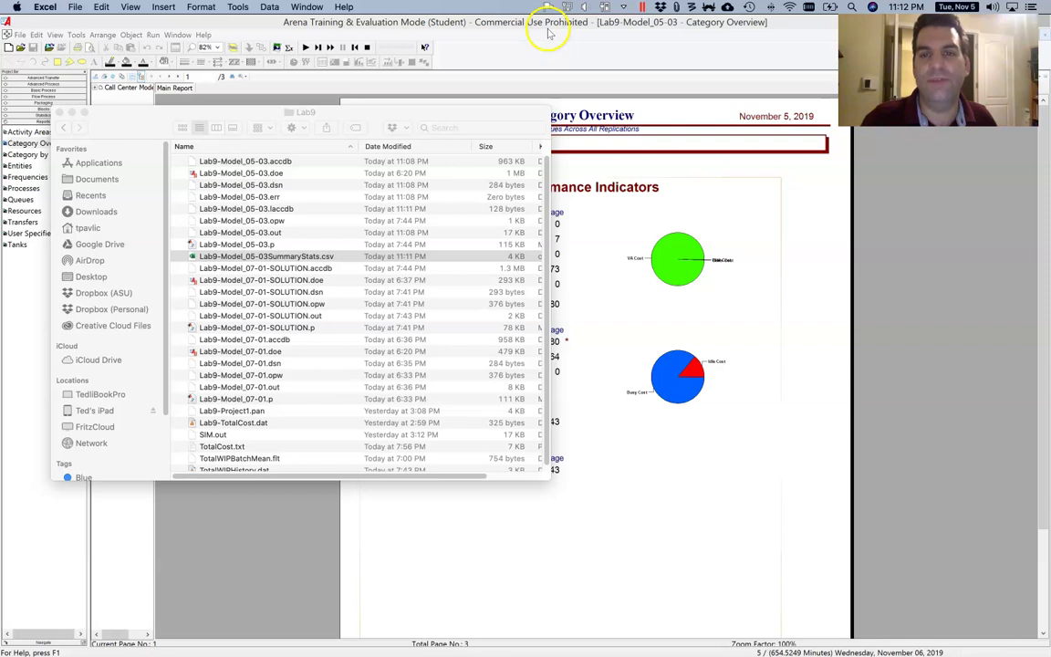
Step: End the finished Arena run and switch back to the Lab9-Model_05-03 model window
left_click(492, 22)
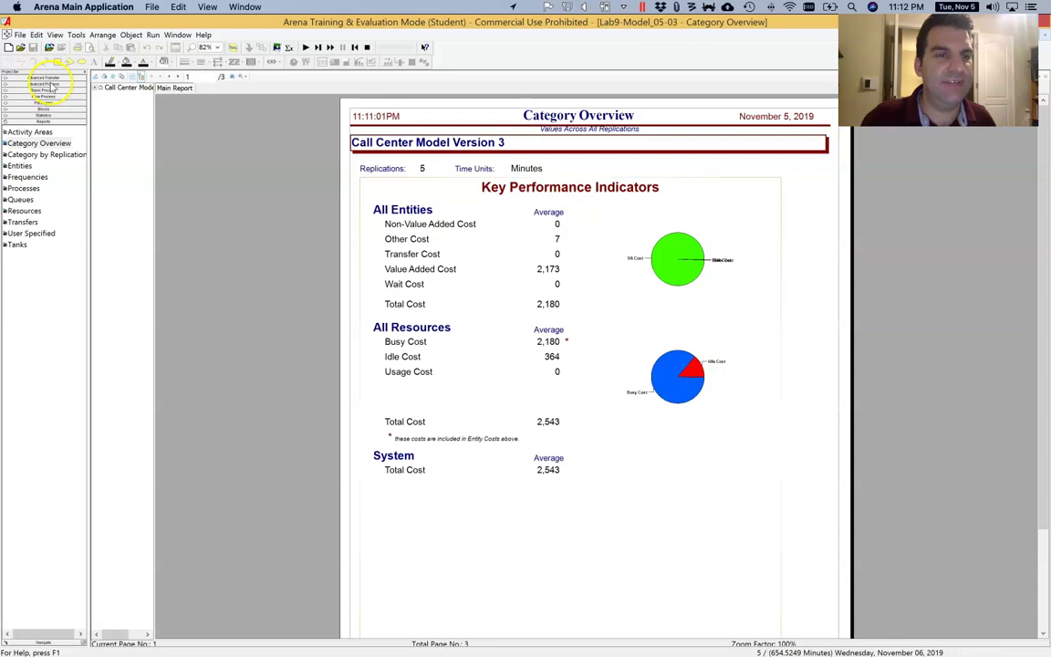
left_click(367, 46)
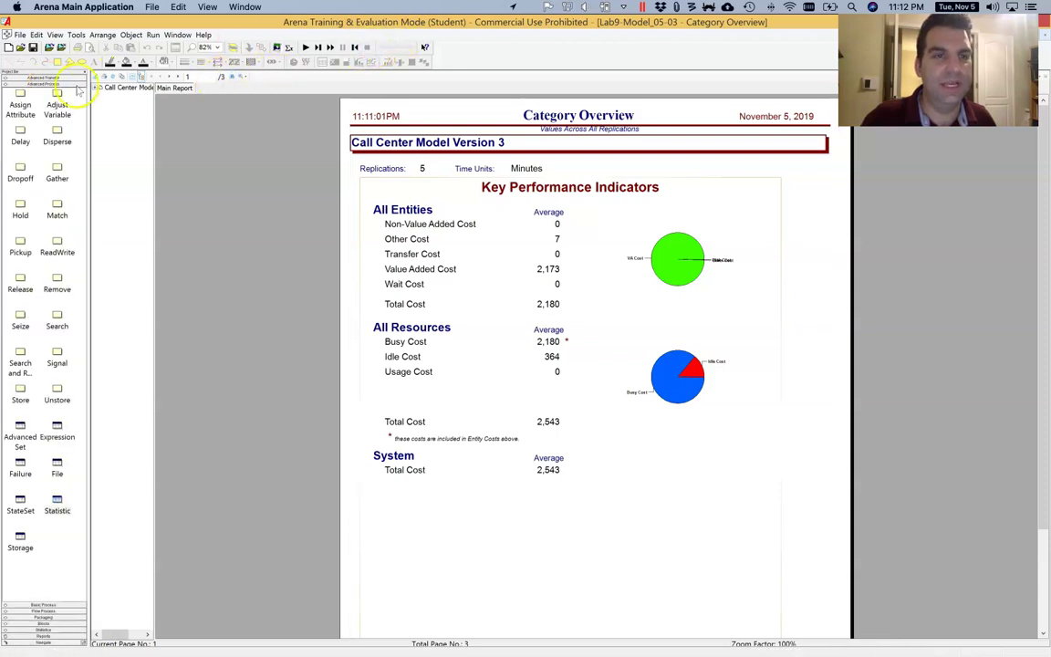
left_click(177, 35)
left_click(228, 115)
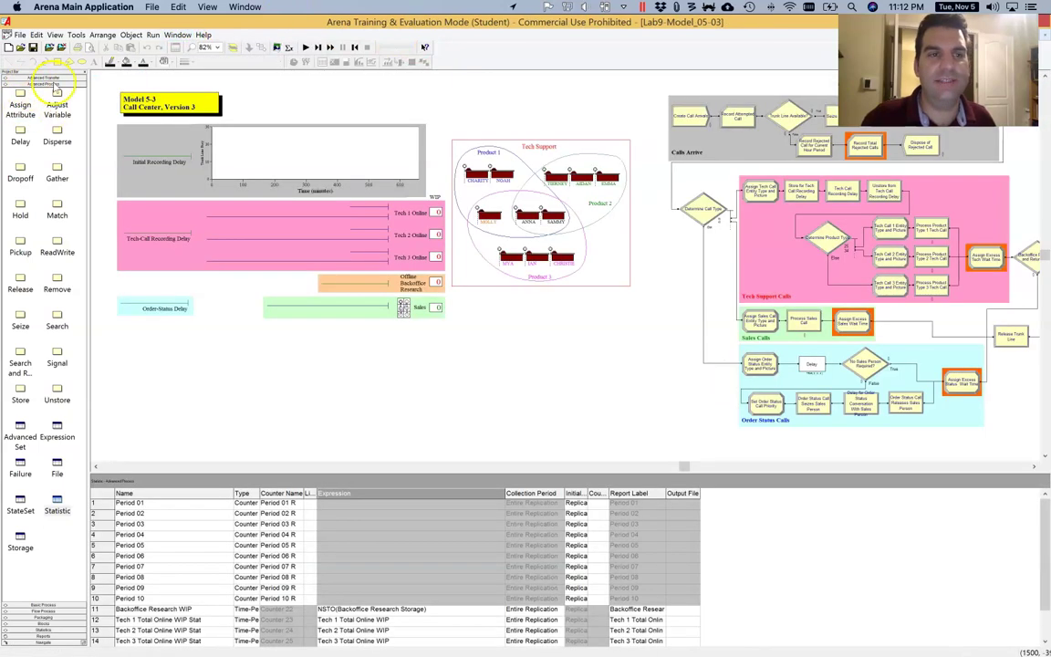
Step: Show the Statistic module's spreadsheet and select the Percent Rejected expression cell in row 16
left_click(56, 504)
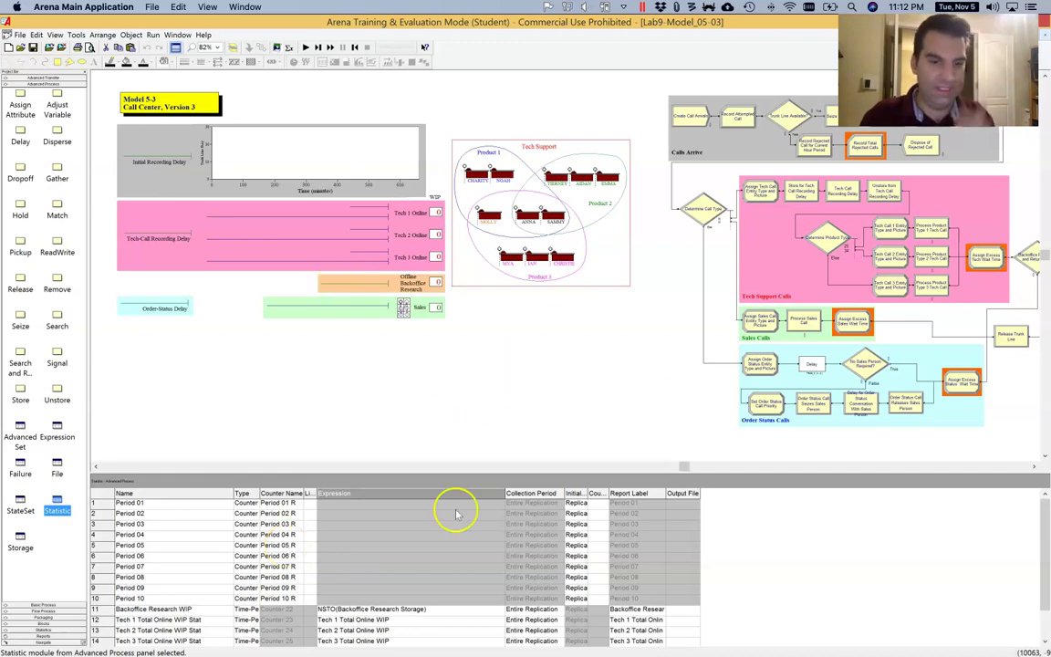
scroll(940, 511, "down", 1)
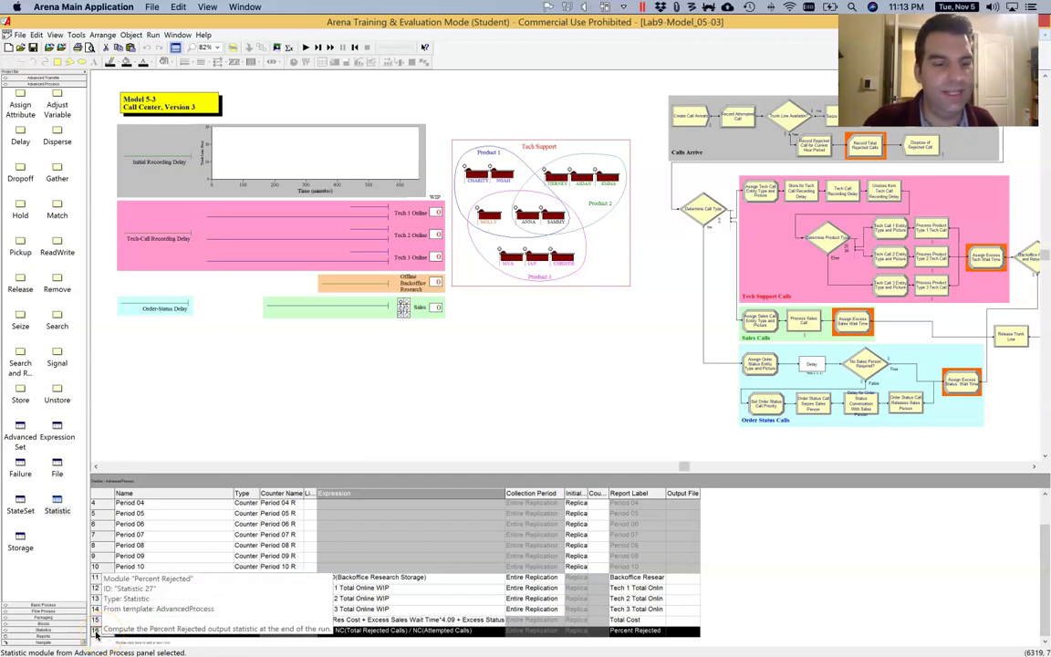
left_click(395, 627)
left_click(387, 633)
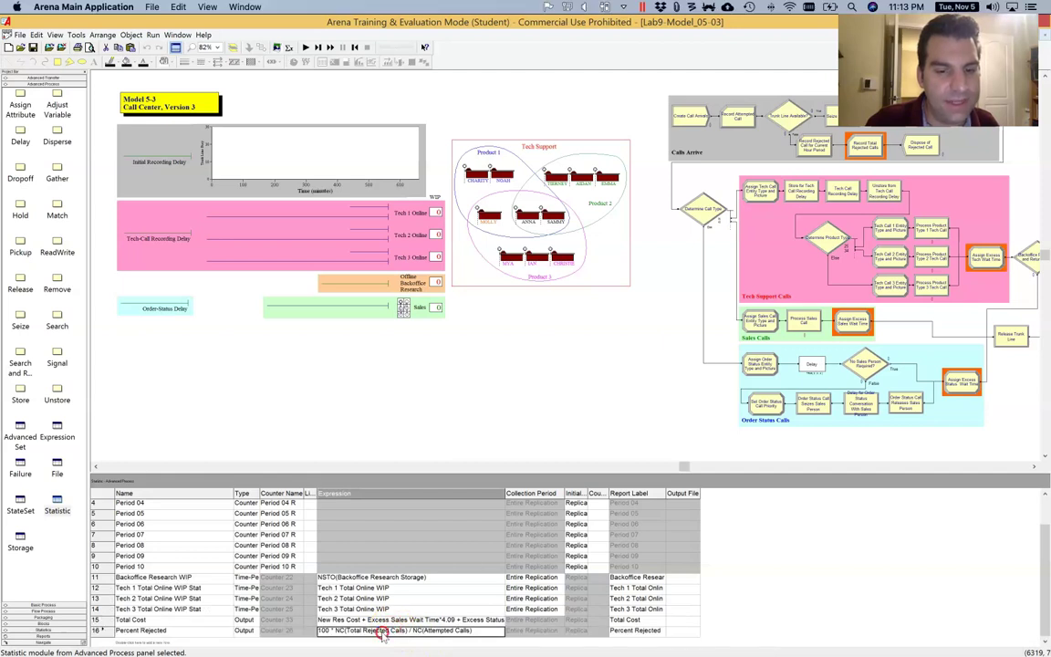
Step: Open the Percent Rejected statistic's dialog and inspect its 100 * NC(Total Rejected Calls) / NC(Attempted Calls) expression
right_click(384, 634)
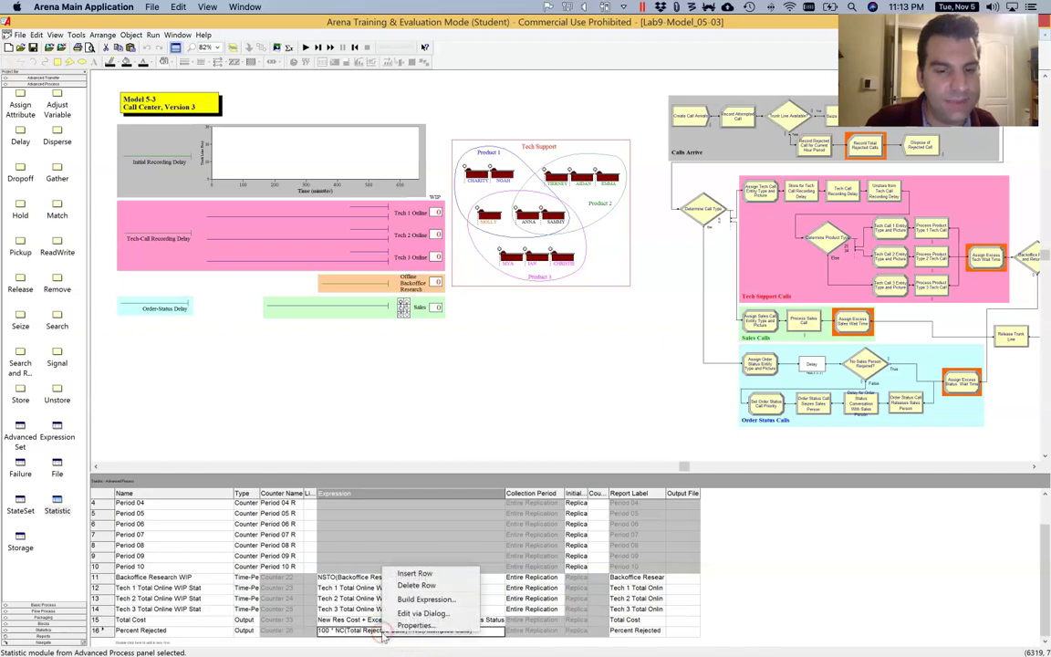
left_click(425, 613)
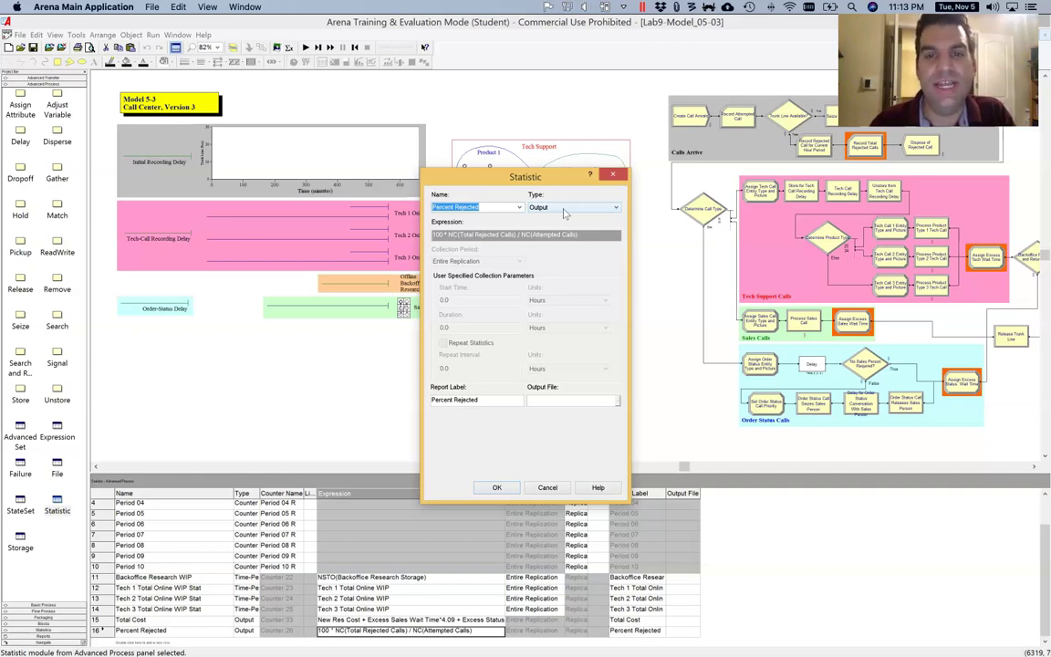
left_click_drag(639, 234, 392, 234)
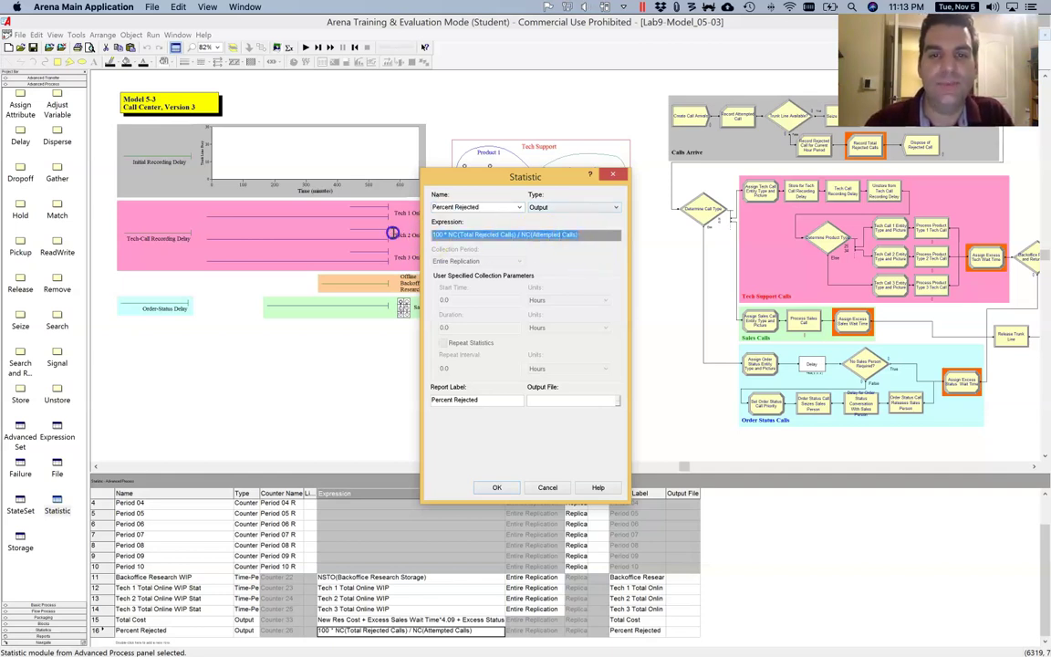
left_click(488, 236)
left_click(446, 233)
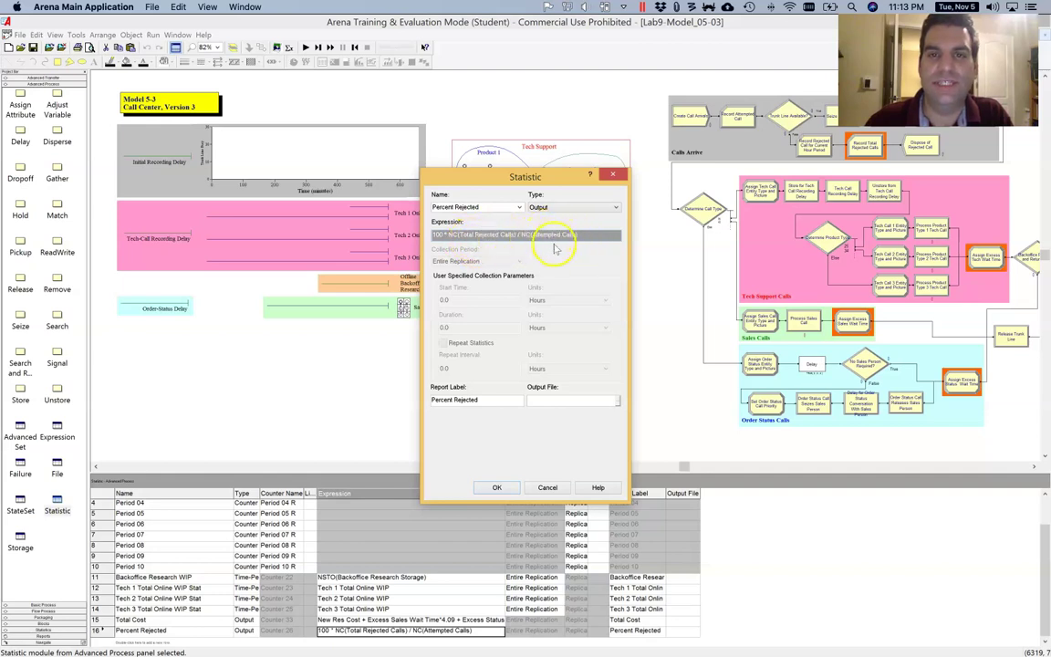
left_click(436, 234)
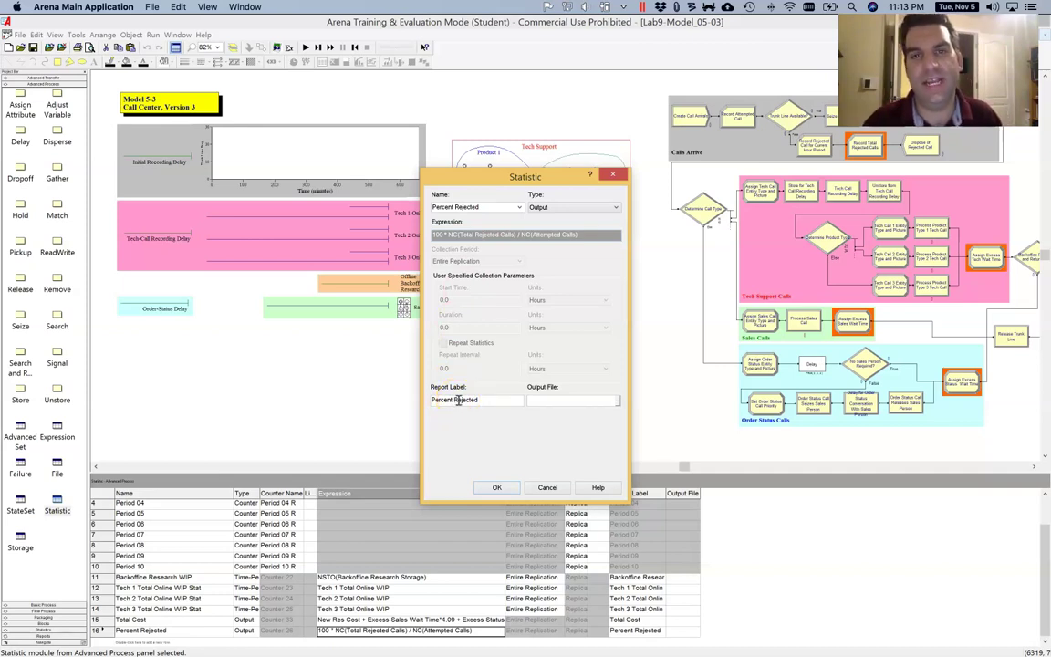
Step: Set the statistic's Output File to PercentRejected.dat and confirm the dialog
left_click(573, 399)
left_click(592, 403)
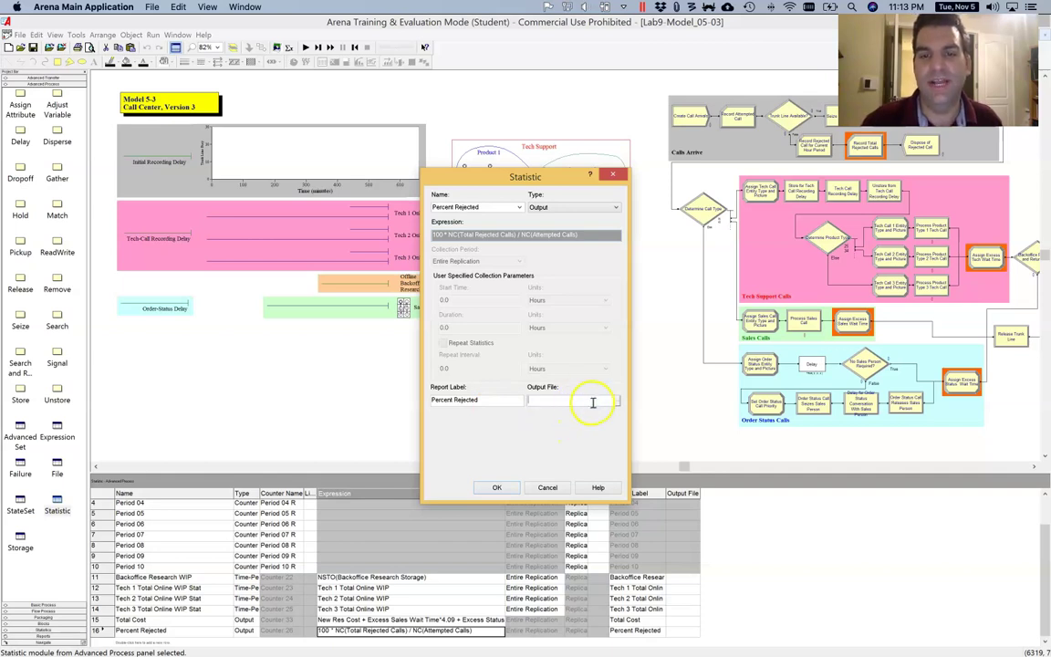
type("PercentRejected.dat")
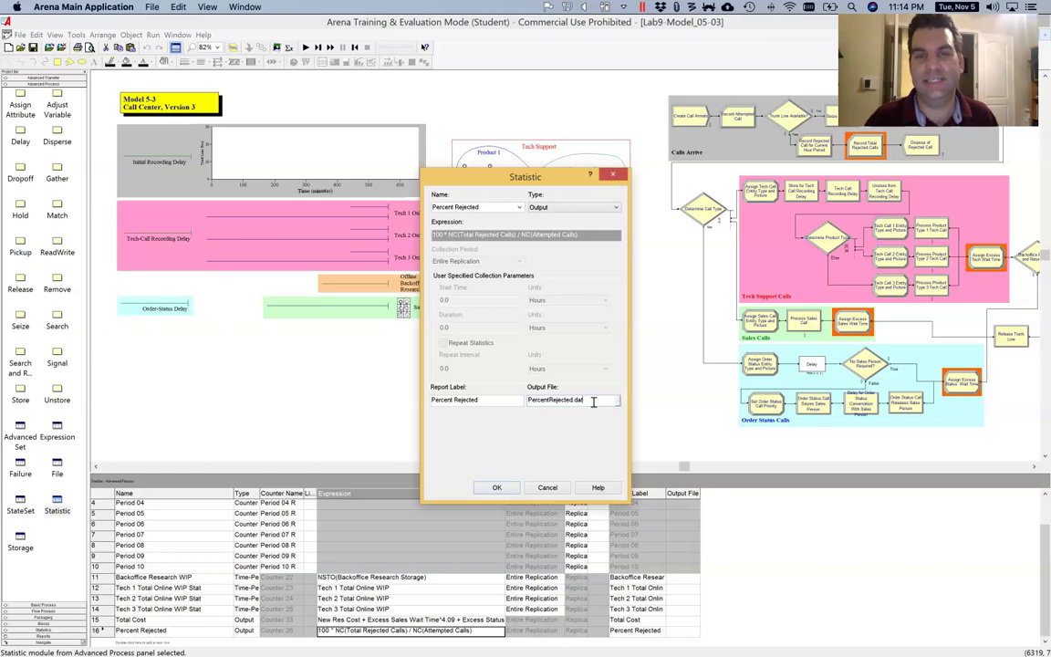
left_click(597, 400)
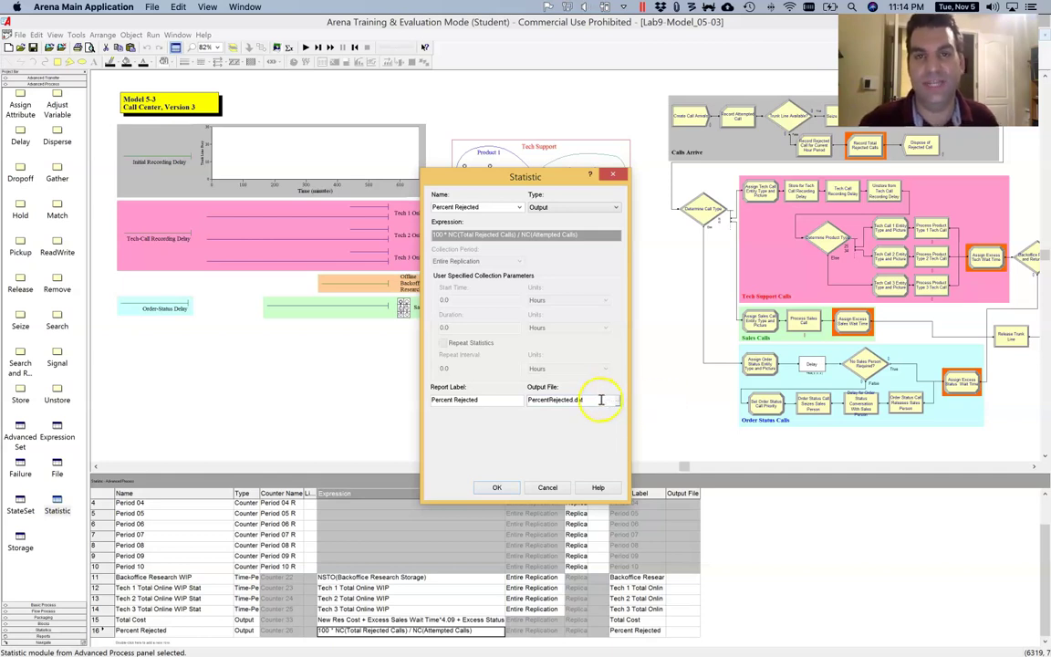
left_click(616, 401)
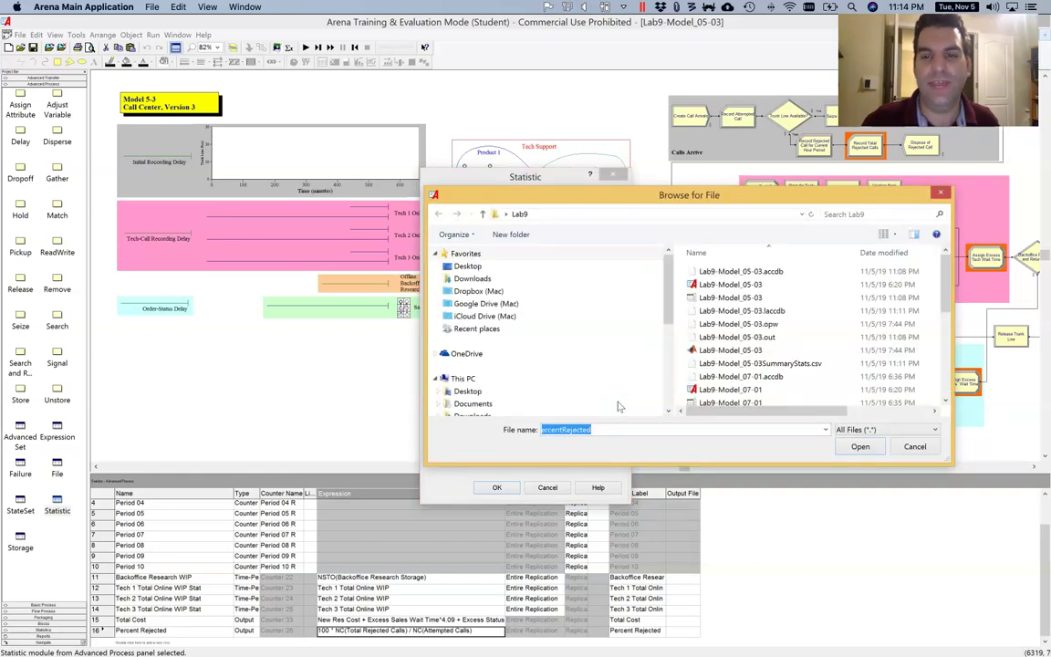
left_click(915, 446)
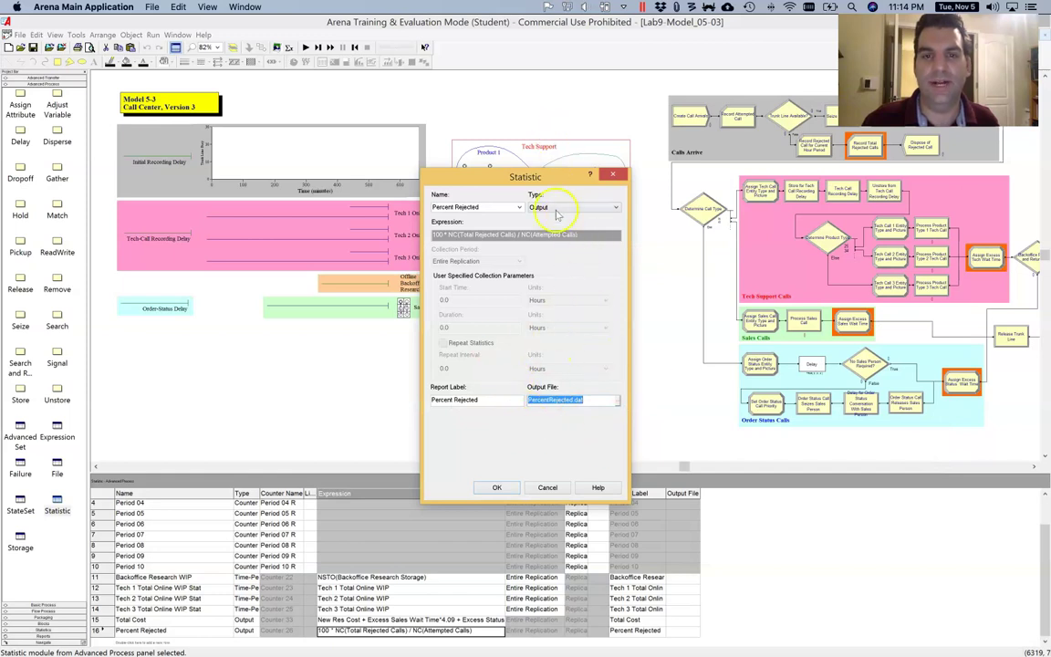
left_click(496, 486)
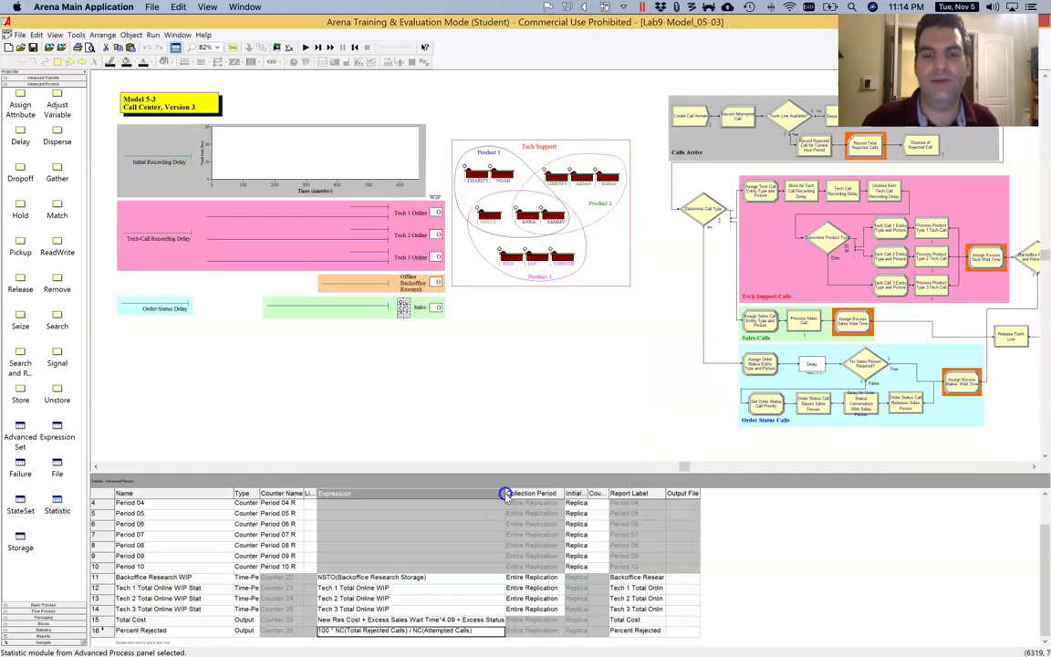
Step: Rerun the 5-replication simulation, decline viewing results, and switch to Output Analyzer
left_click(306, 48)
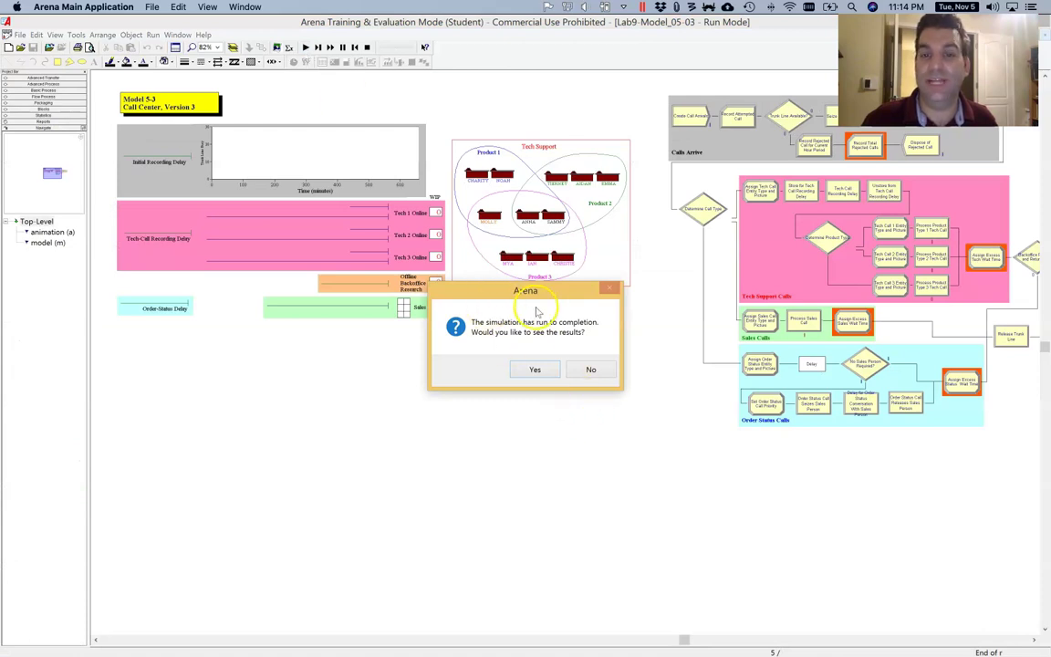
left_click(606, 369)
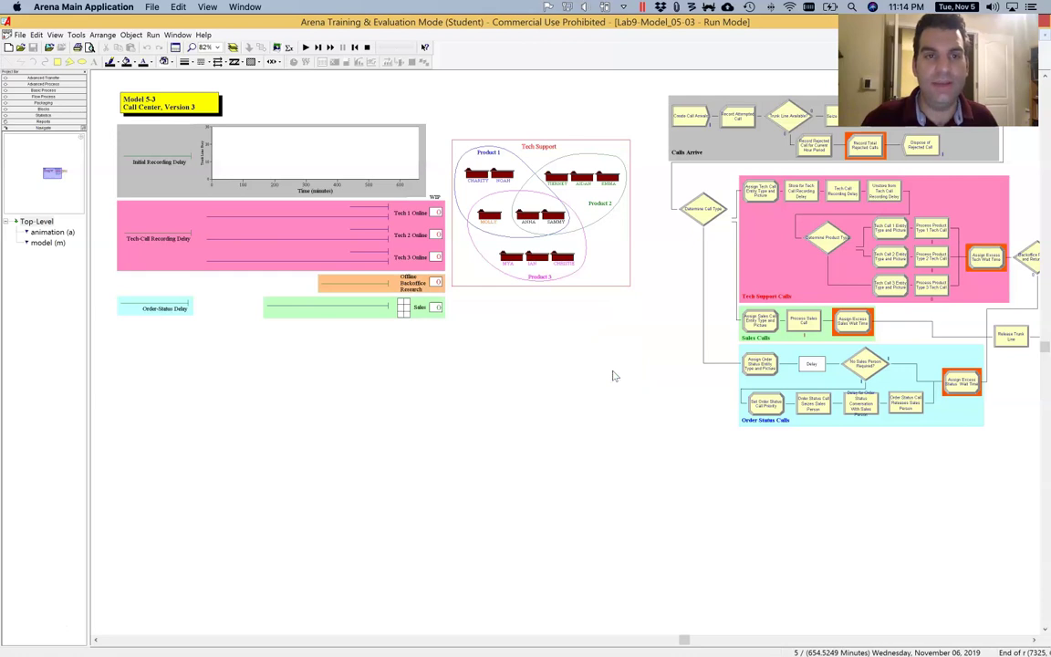
key("super+Tab")
key("super+Tab")
key("super+Tab")
key("super+Tab")
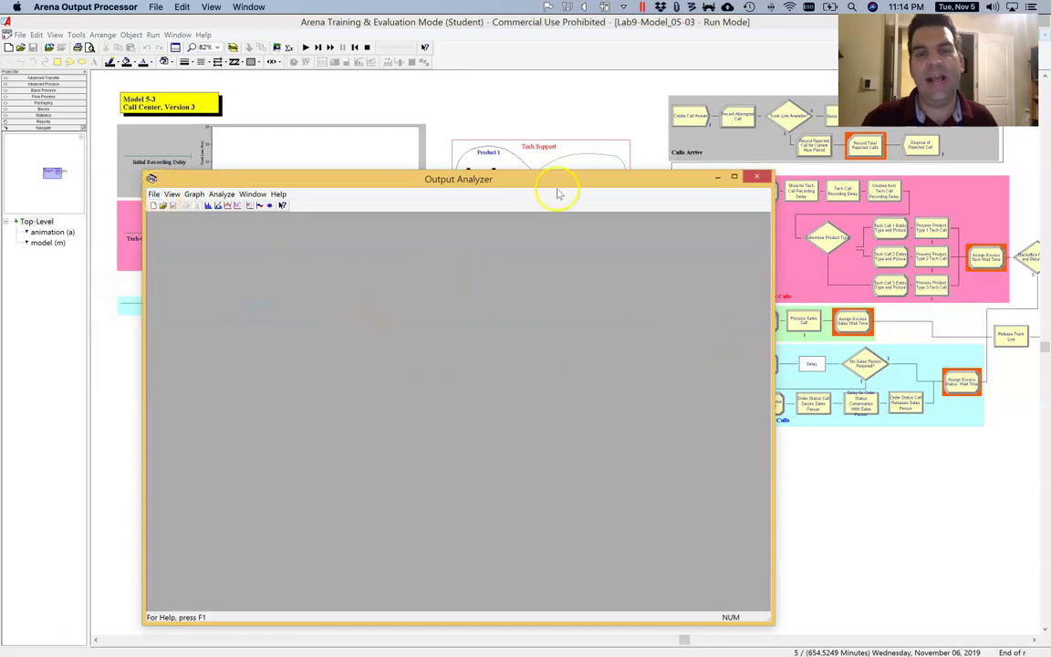
Step: Move the Output Analyzer window up and look over the File menu's data file options
left_click_drag(542, 182, 581, 70)
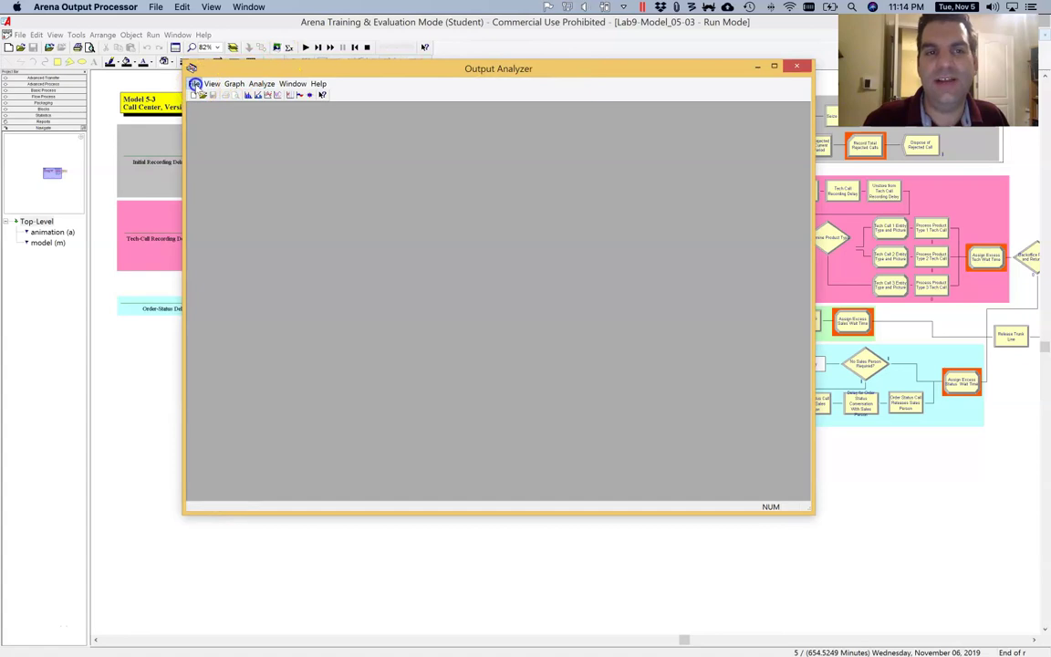
left_click(195, 84)
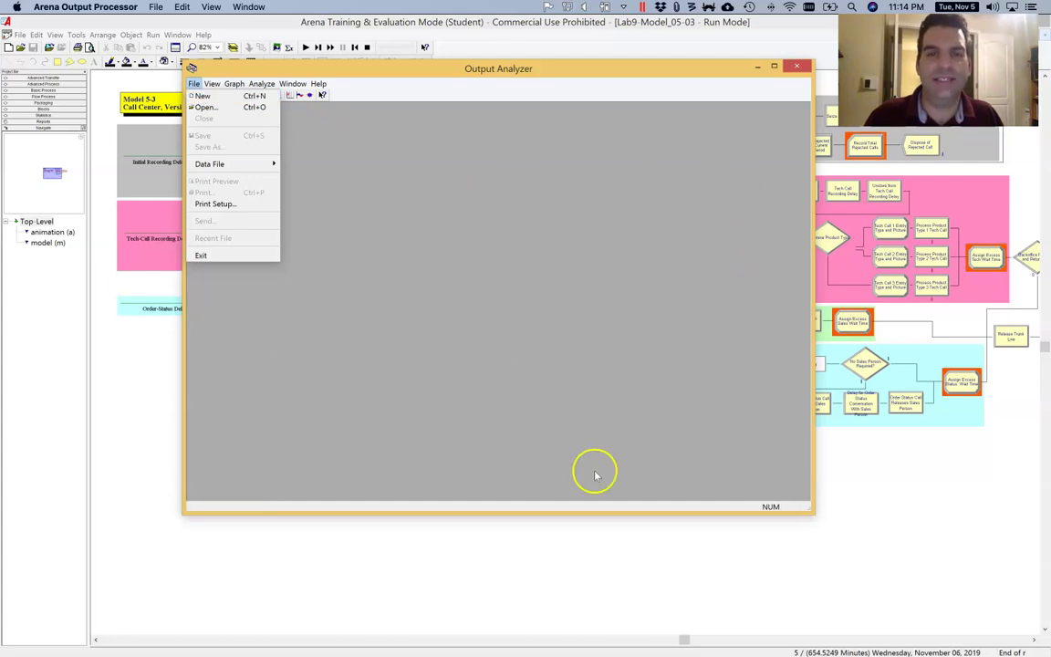
mouse_move(216, 166)
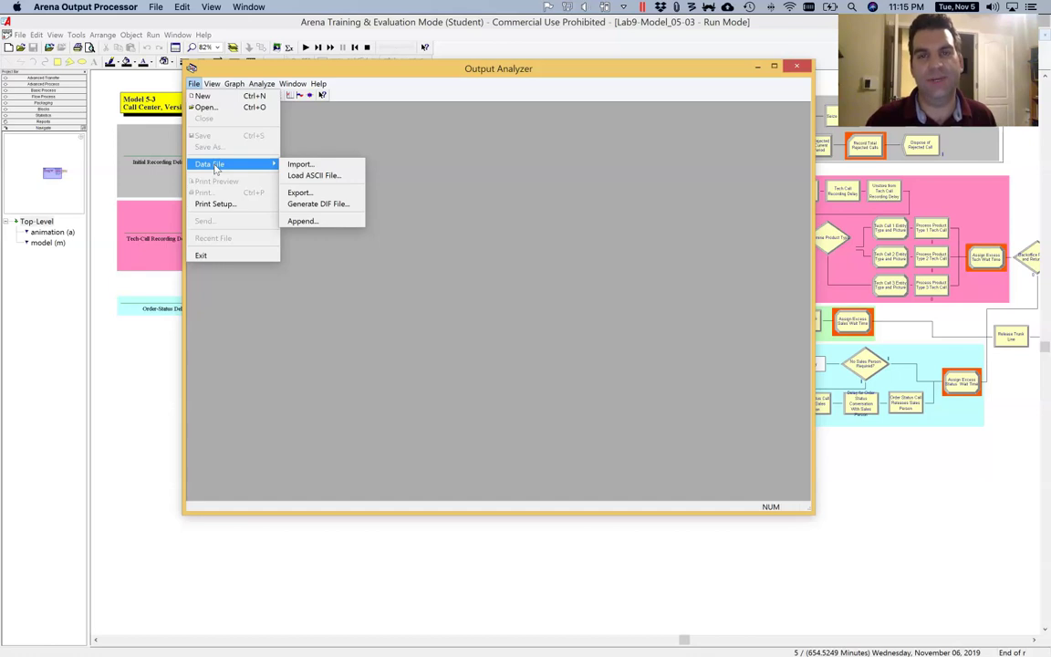
left_click(220, 166)
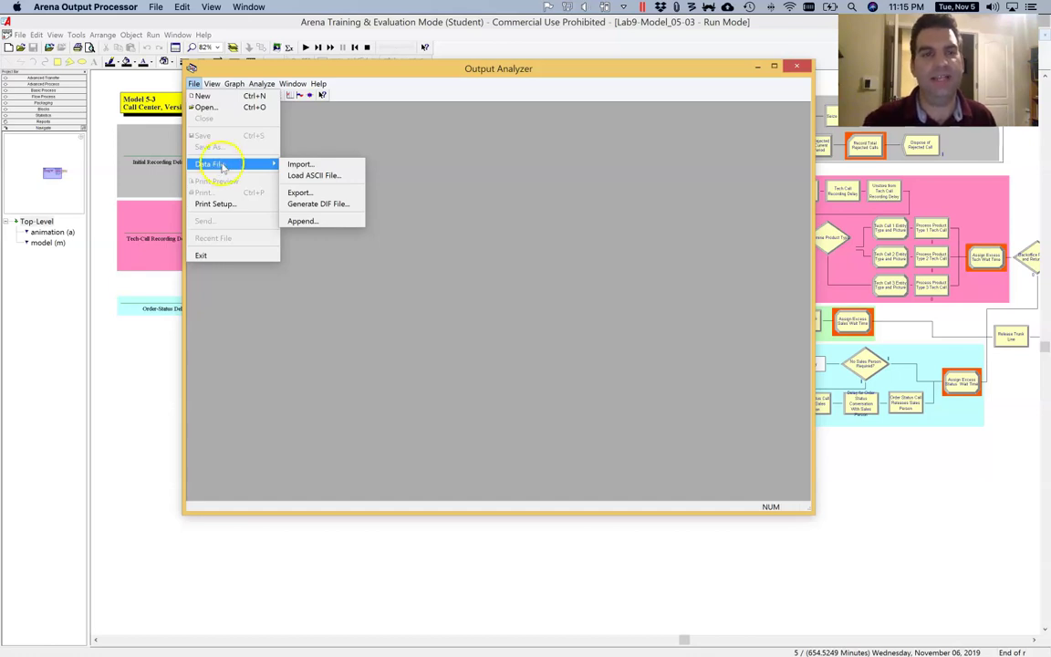
left_click(420, 146)
Step: Browse the Graph and Analyze menus, ending at Analyze > Conf. Interval on Mean
left_click(235, 84)
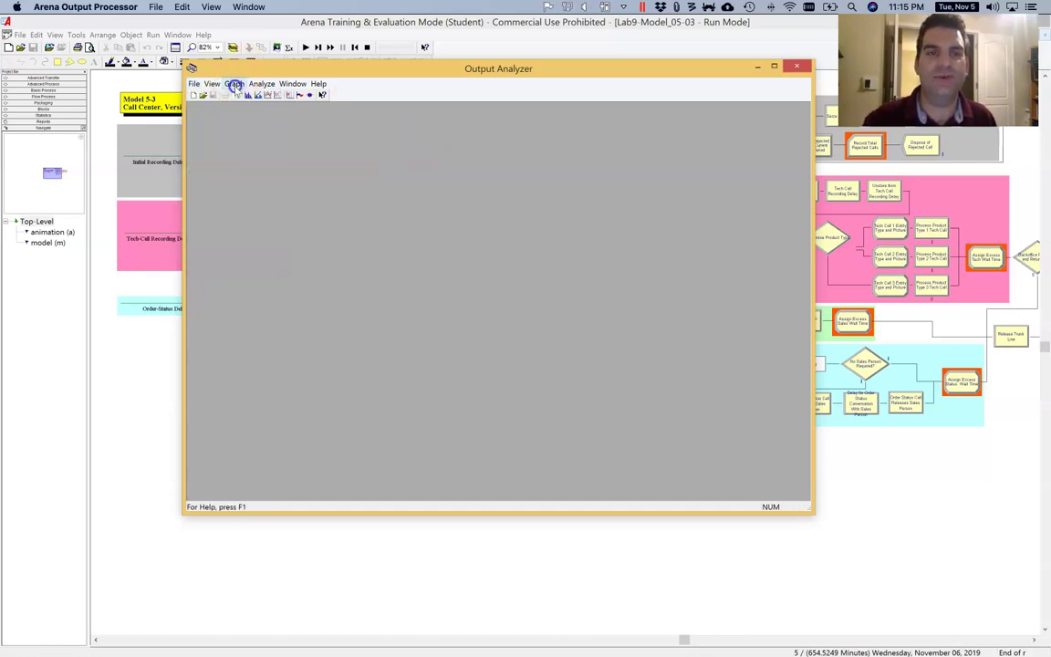
left_click(261, 84)
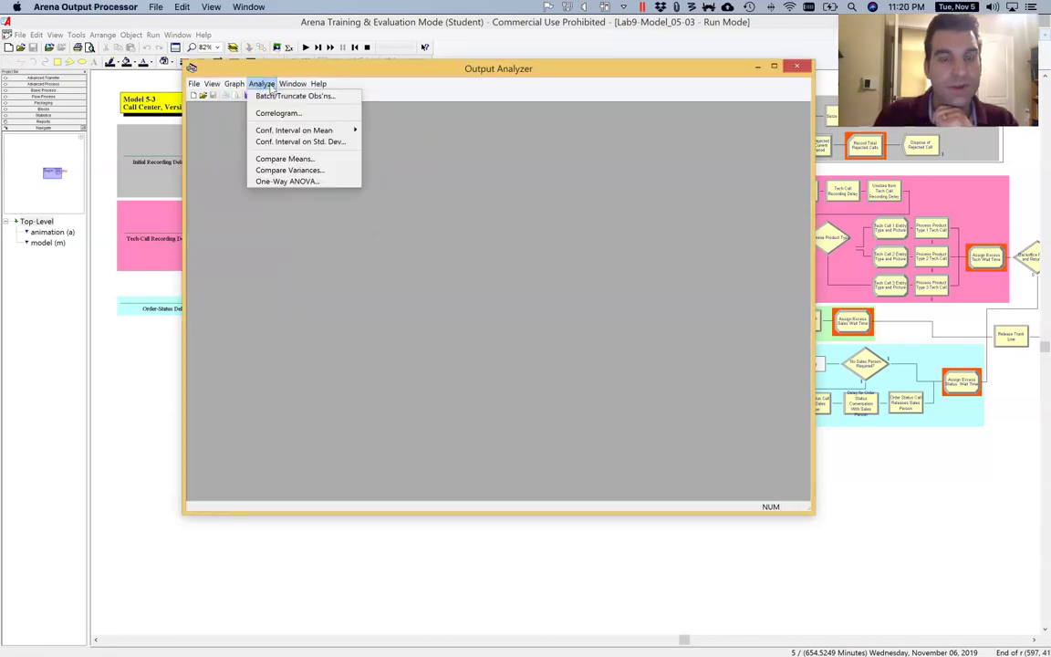
left_click(241, 85)
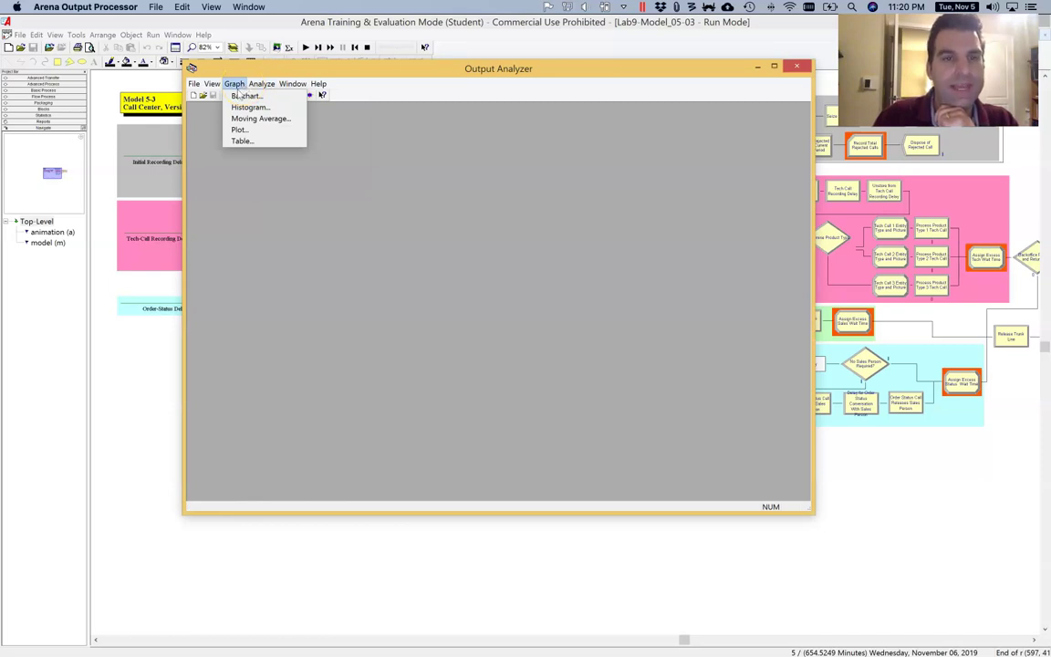
left_click(248, 85)
left_click(234, 84)
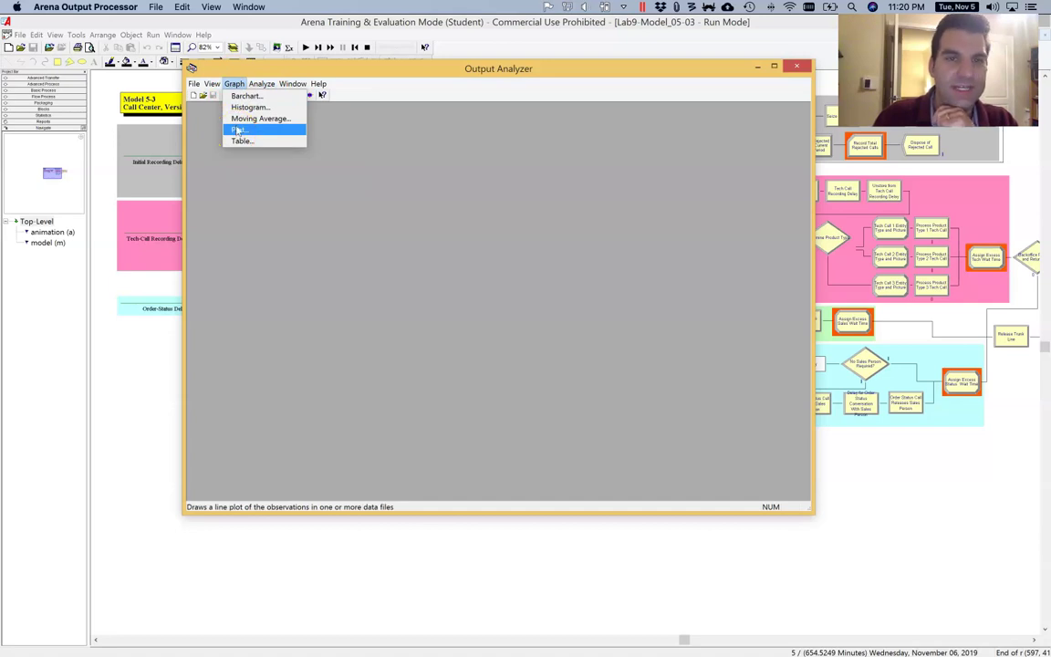
left_click(241, 108)
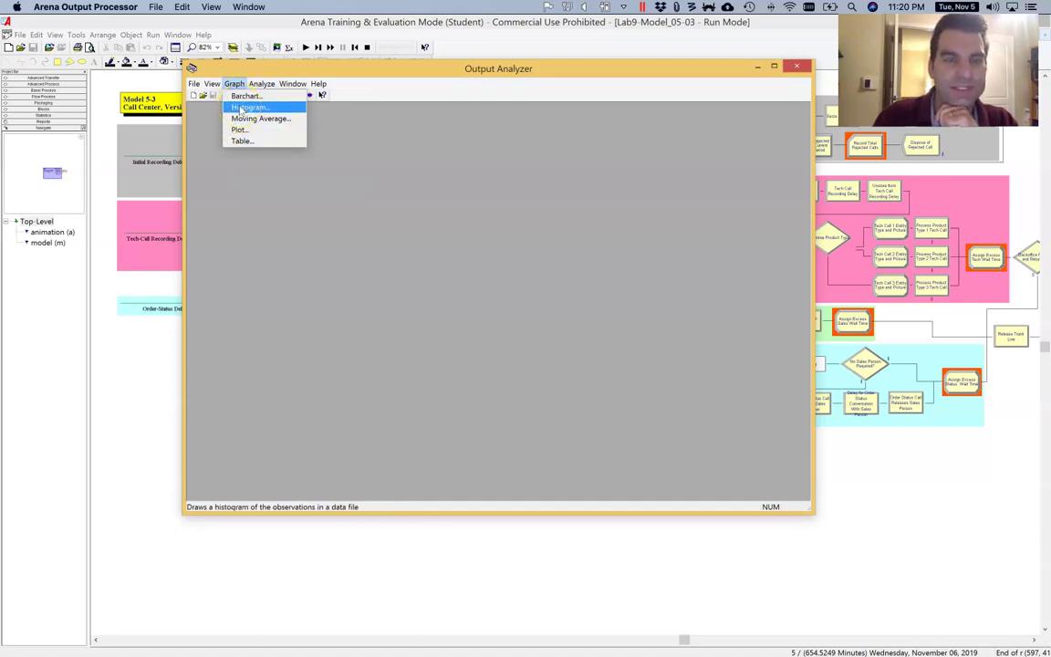
left_click(271, 85)
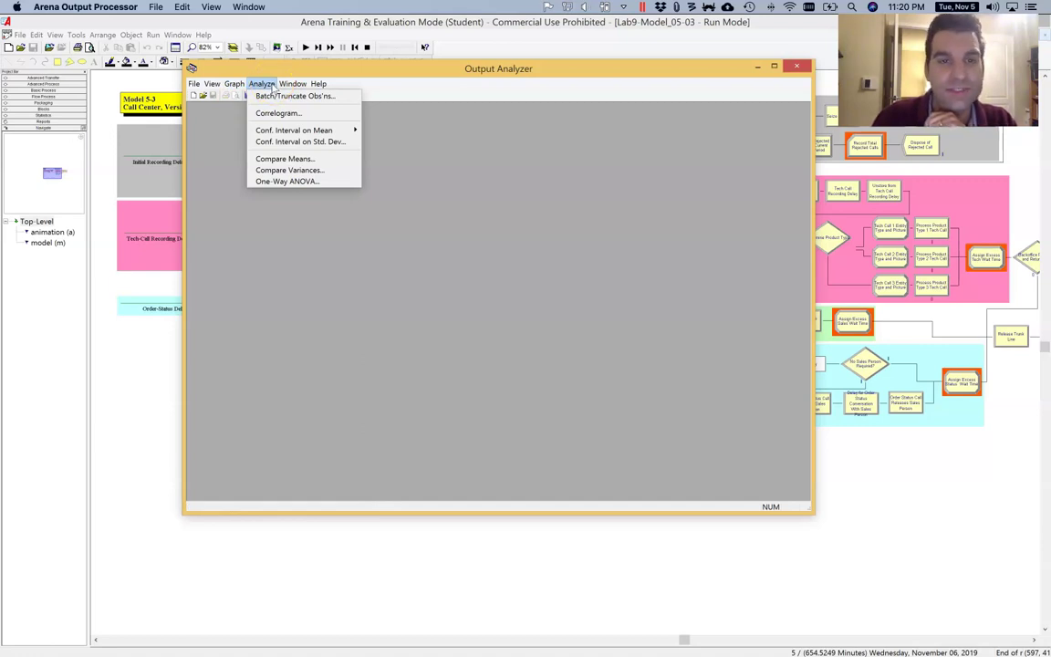
left_click(370, 173)
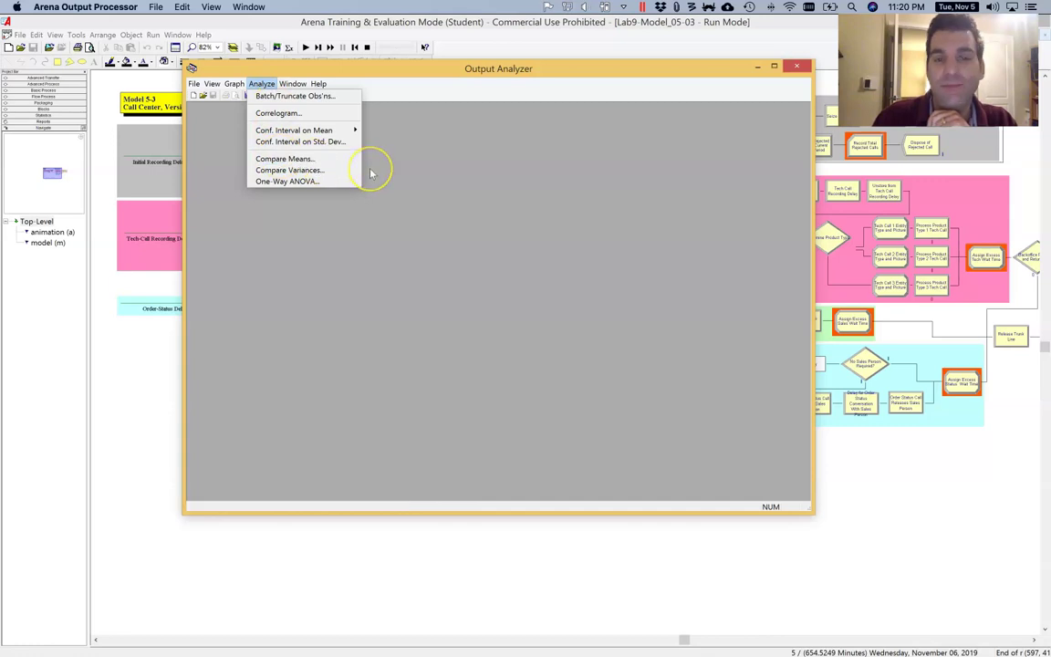
Step: Start a Classical confidence interval and replace the old data file with PercentRejected.dat
mouse_move(332, 134)
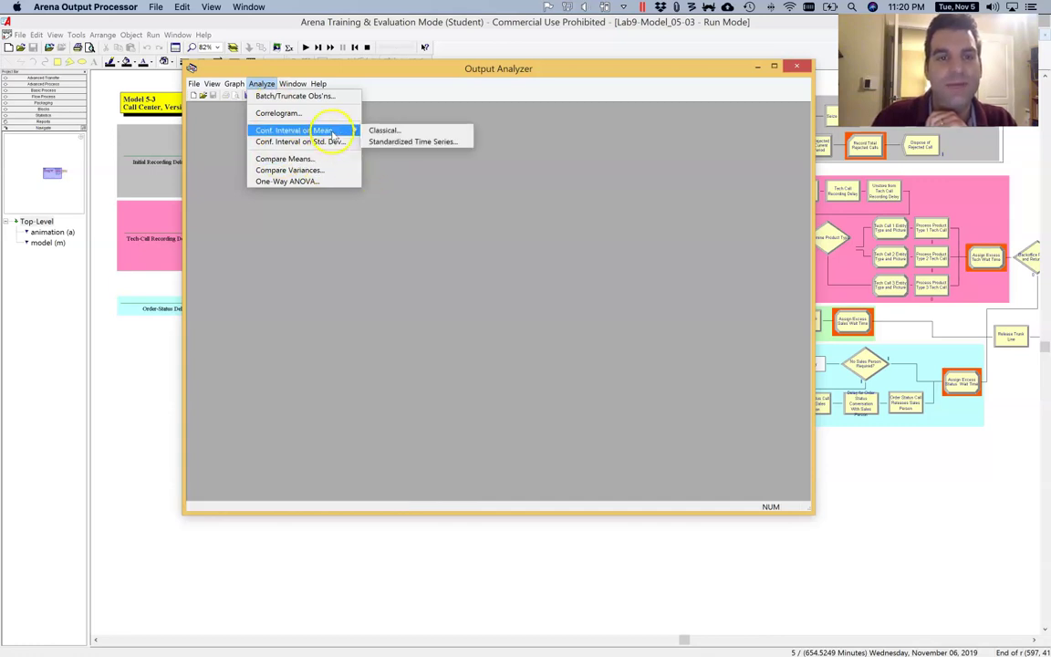
left_click(389, 131)
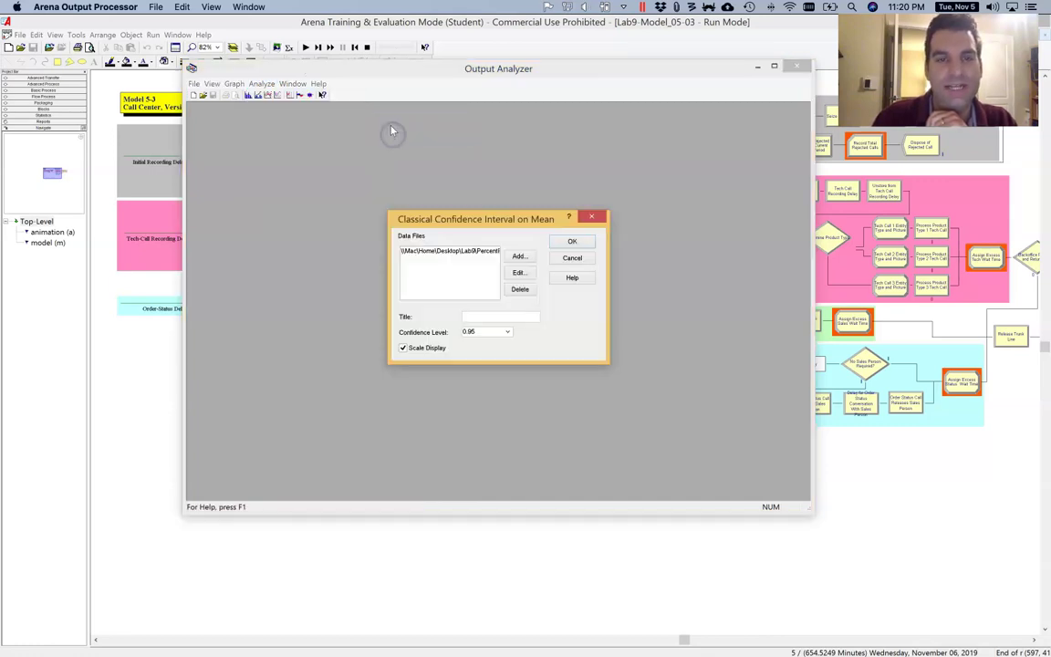
left_click(452, 251)
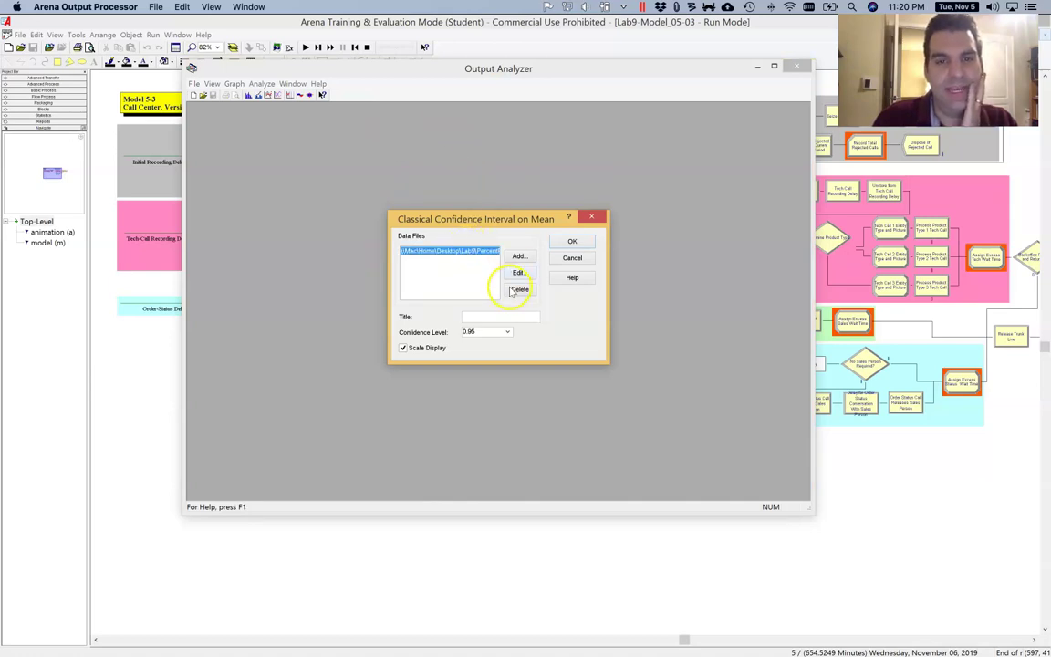
left_click(518, 289)
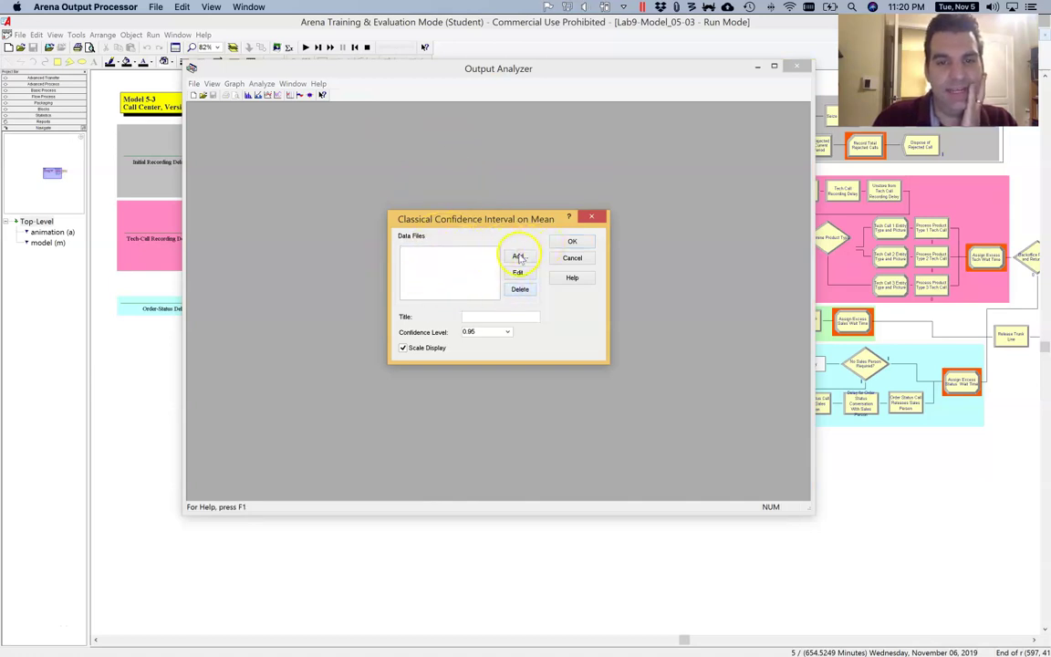
left_click(519, 258)
left_click(527, 275)
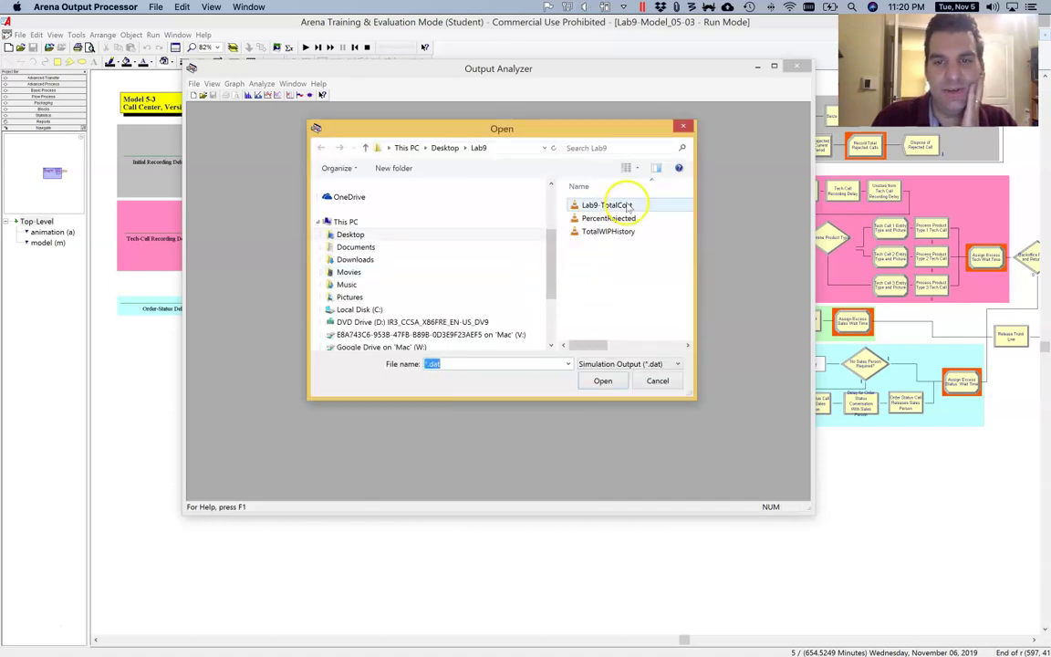
left_click(619, 219)
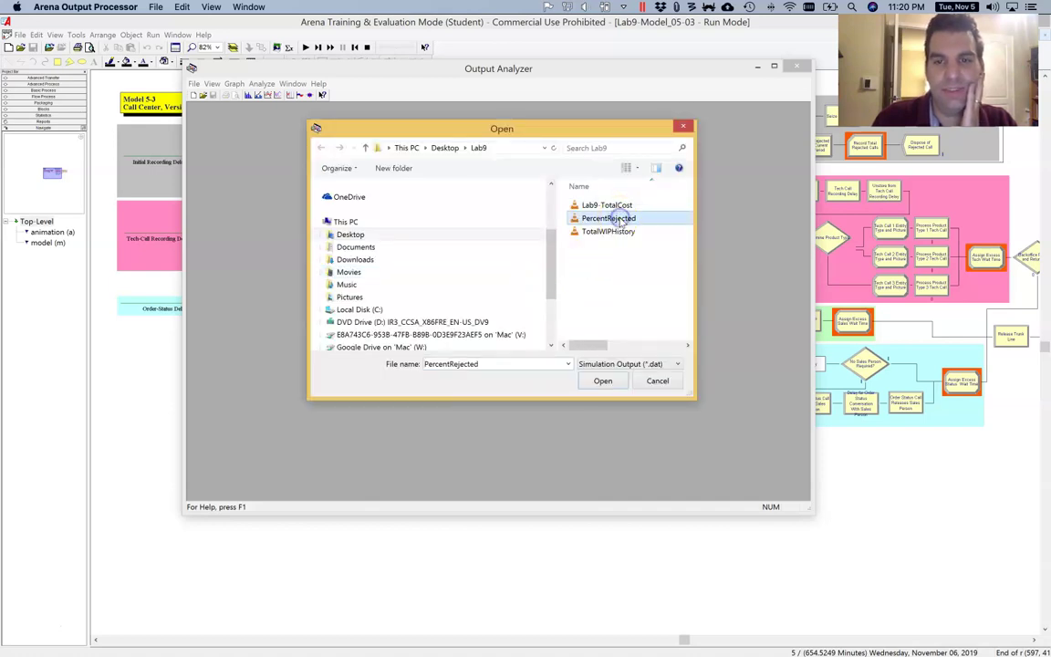
left_click(607, 381)
Step: Set Replications to All for PercentRejected.dat and run the interval analysis
left_click(502, 290)
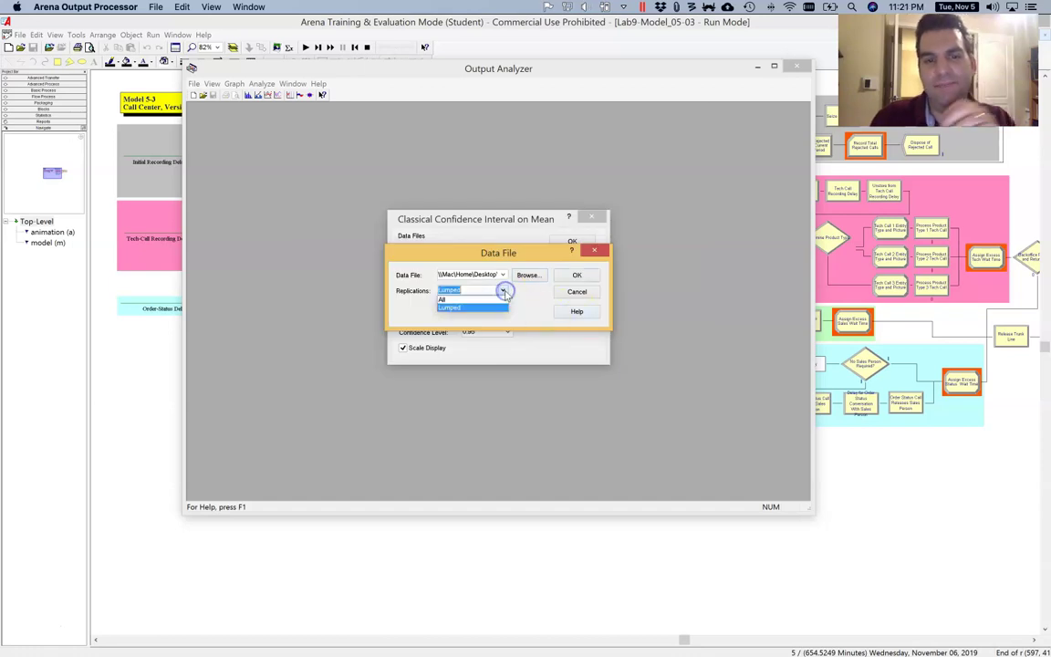
left_click(482, 299)
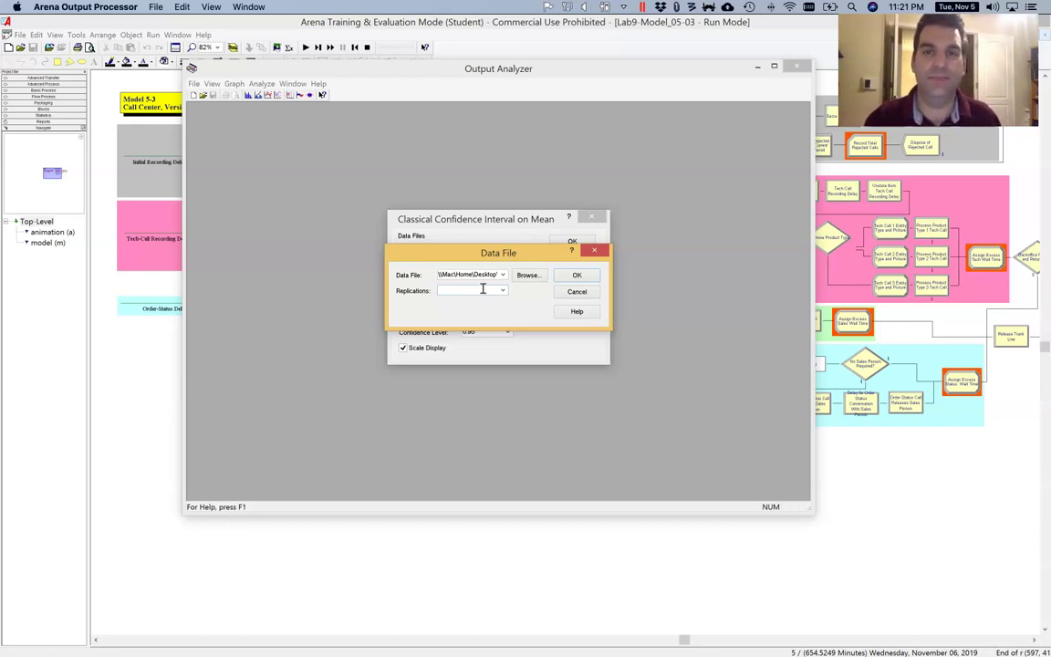
left_click(468, 290)
left_click(501, 293)
left_click(465, 298)
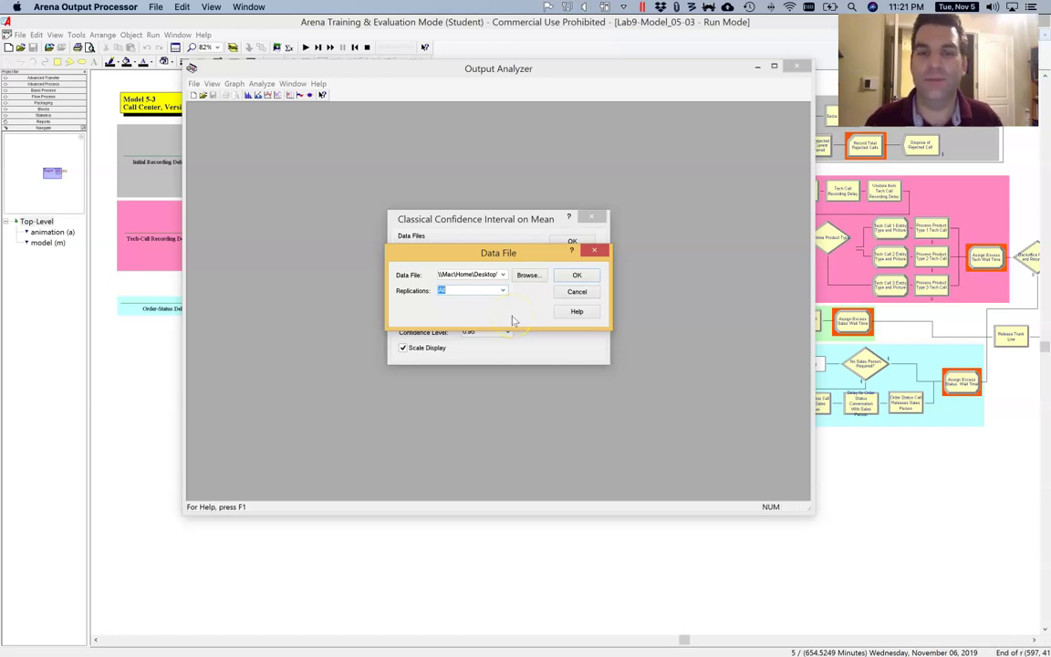
left_click(578, 275)
left_click(587, 243)
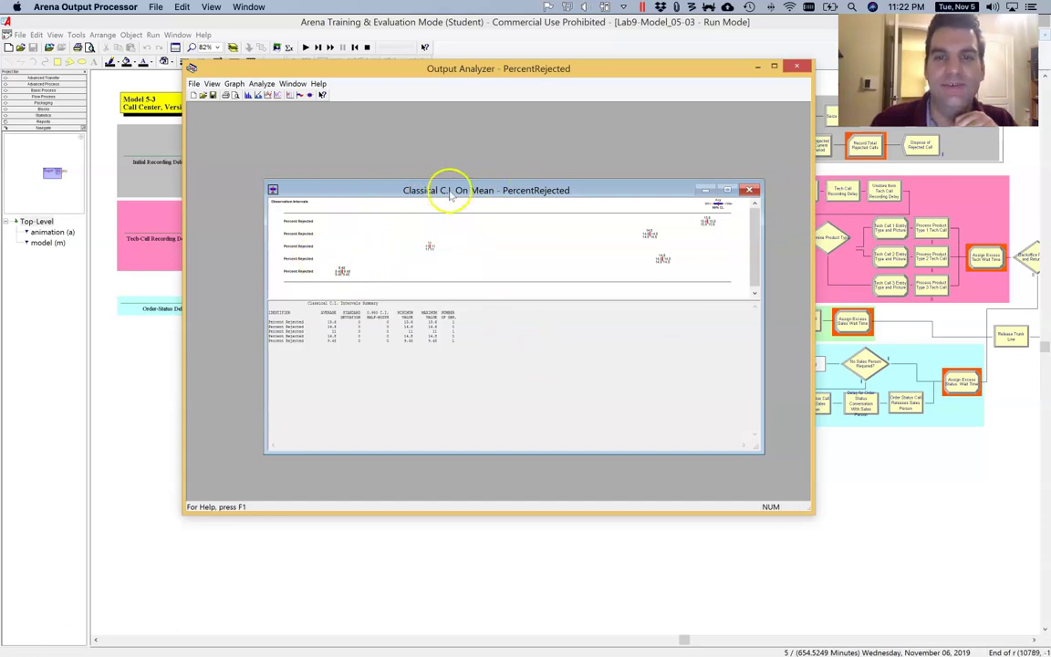
left_click_drag(470, 190, 449, 151)
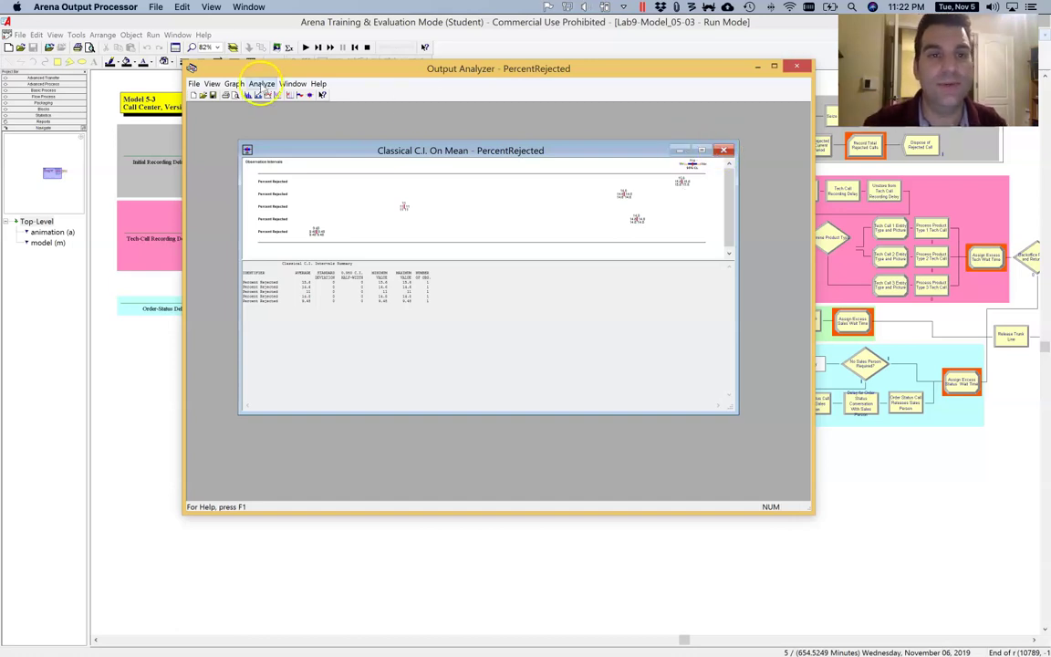
Step: Rerun the Classical interval on PercentRejected.dat with Lumped replications: average 13.1, half-width 3.36
left_click(723, 150)
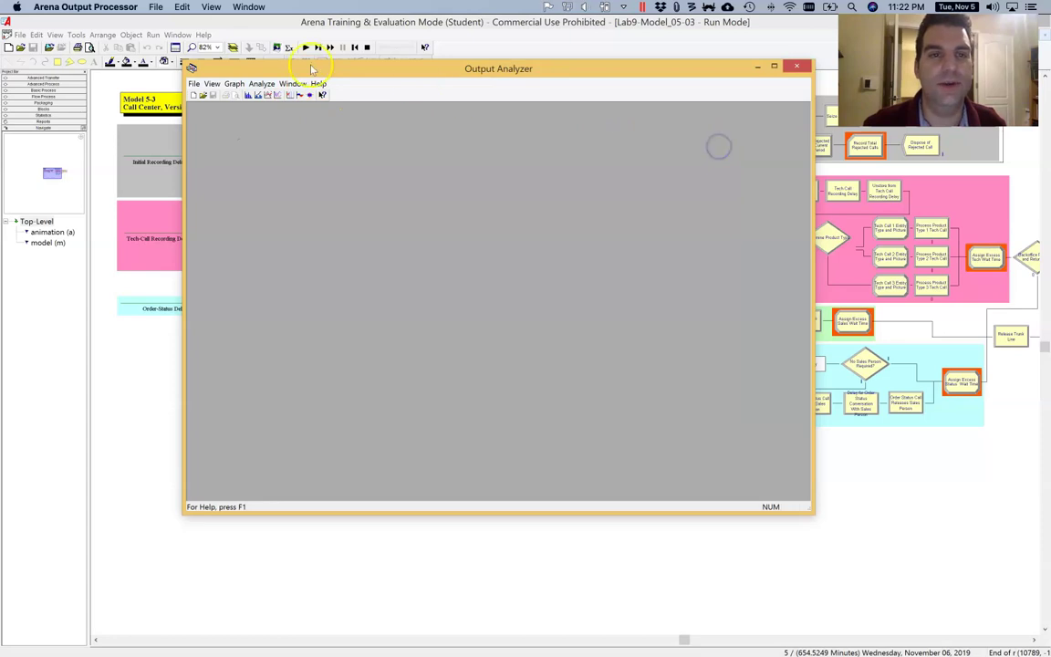
left_click(262, 84)
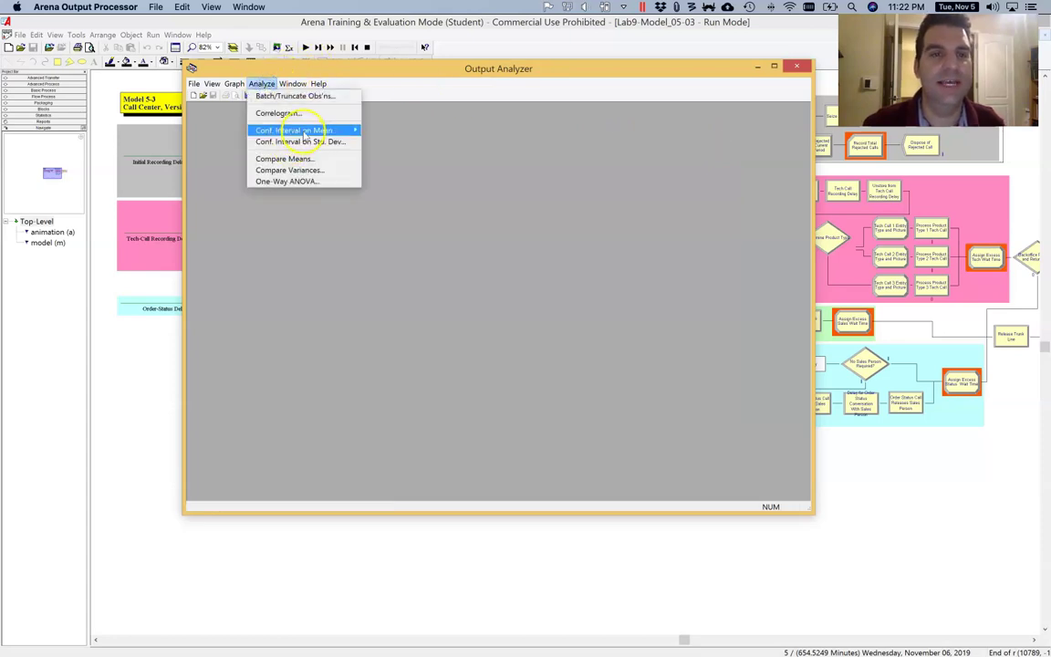
mouse_move(310, 130)
left_click(386, 129)
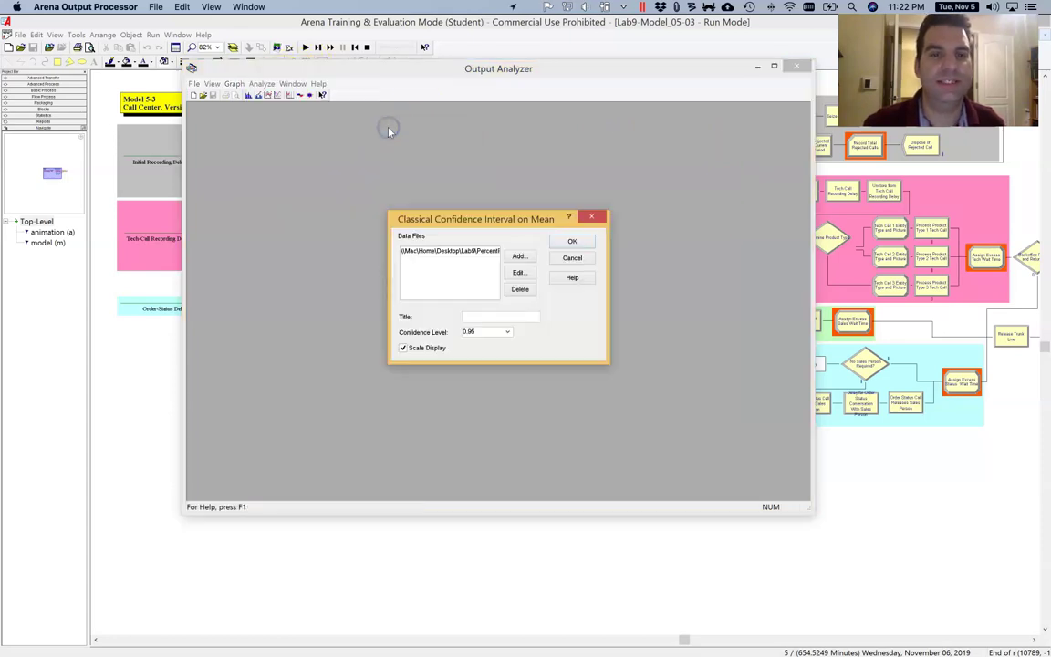
left_click(479, 250)
left_click(516, 276)
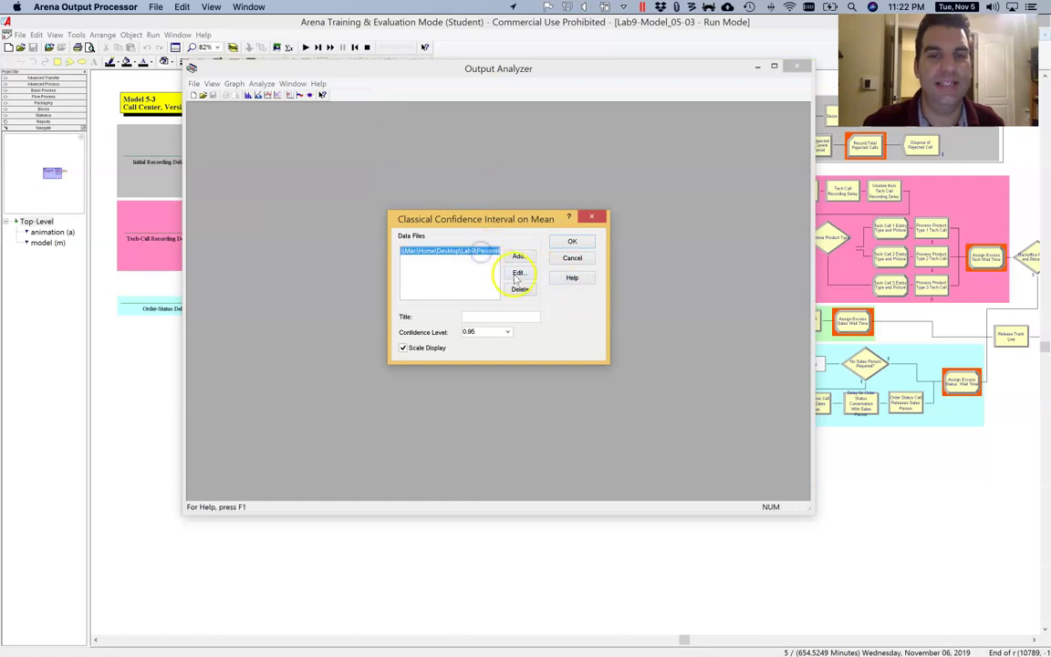
left_click(523, 275)
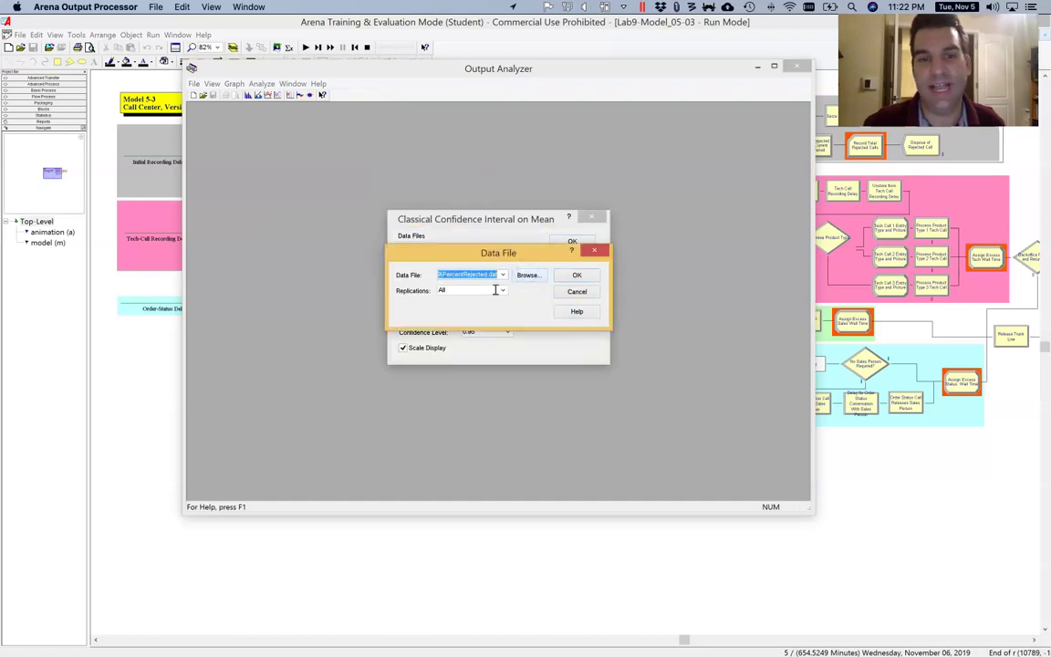
left_click(502, 288)
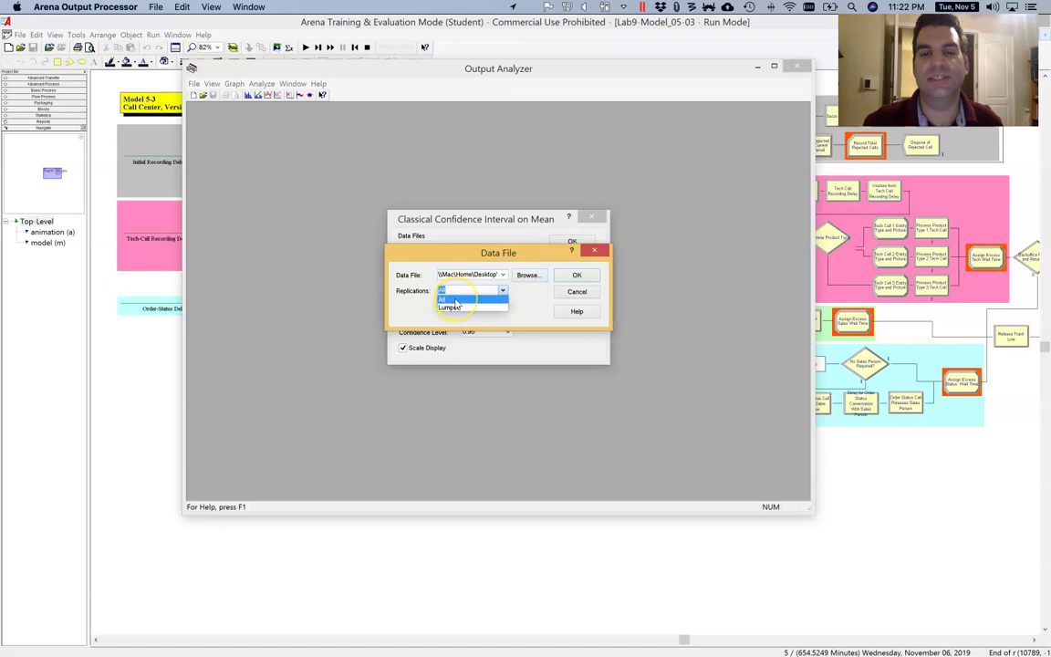
left_click(452, 307)
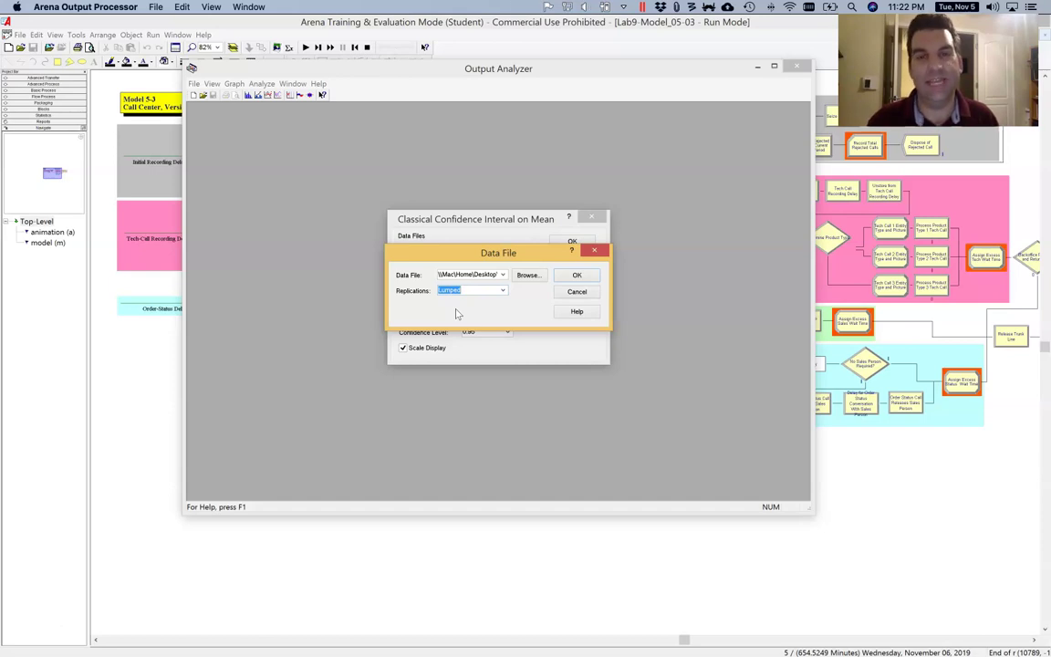
left_click(576, 276)
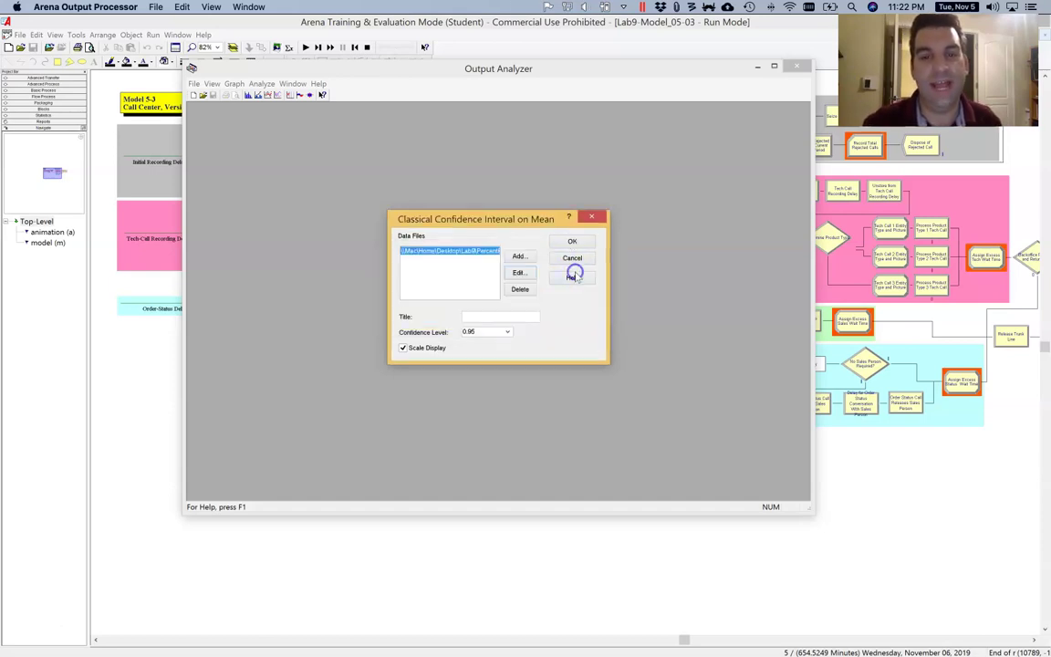
left_click(572, 241)
left_click_drag(469, 206, 440, 177)
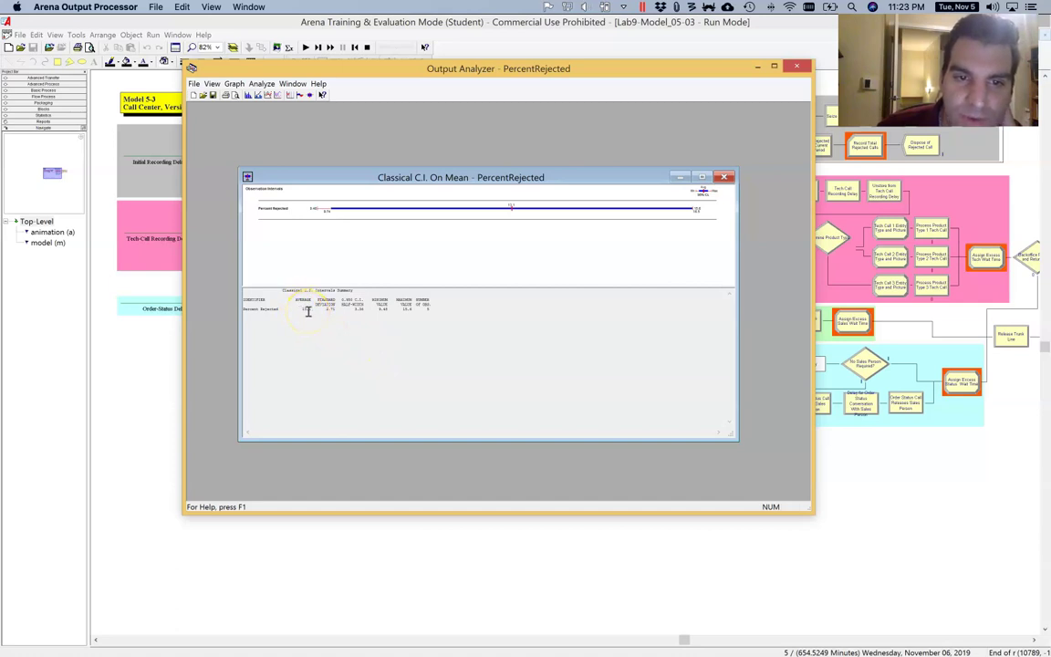
Step: Review the summary row's half-width and observation count, then close the results window
left_click(359, 310)
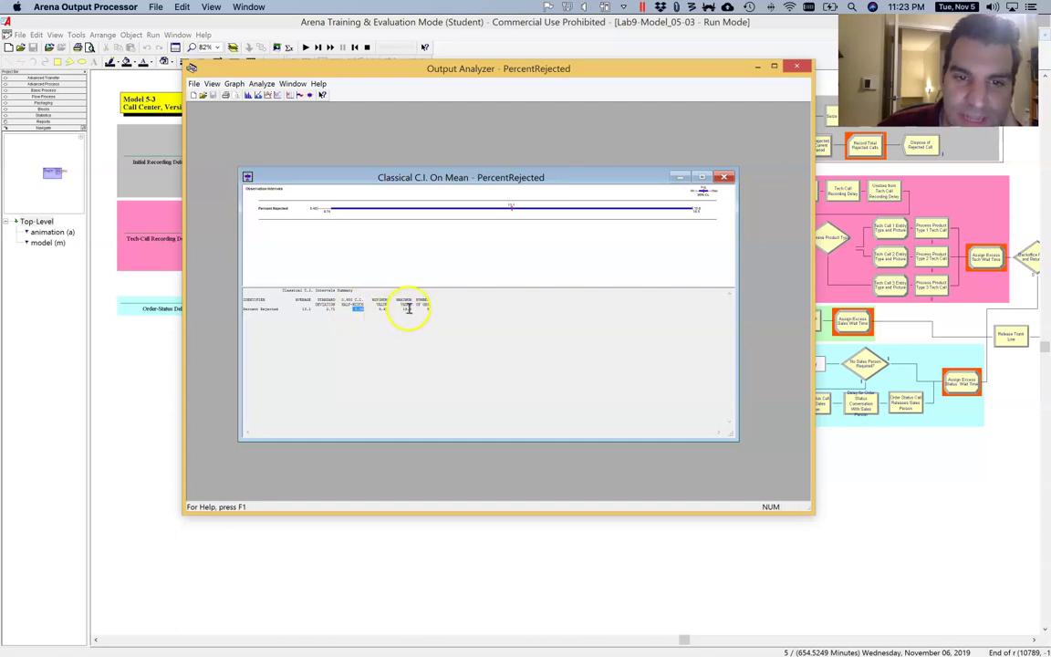
left_click(424, 309)
left_click_drag(438, 310, 216, 302)
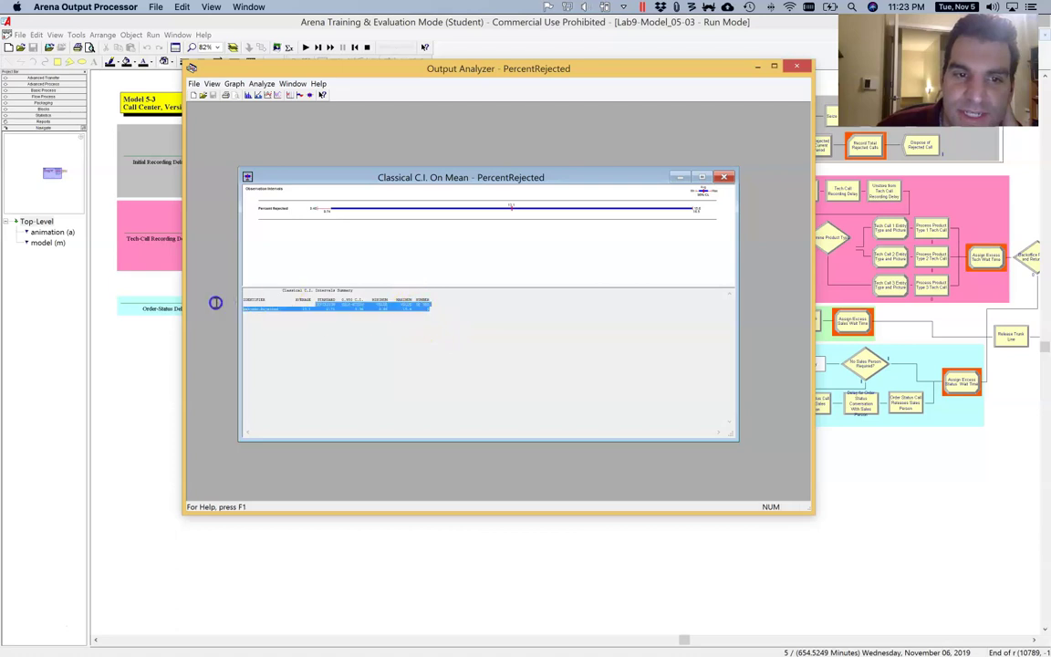
left_click(352, 309)
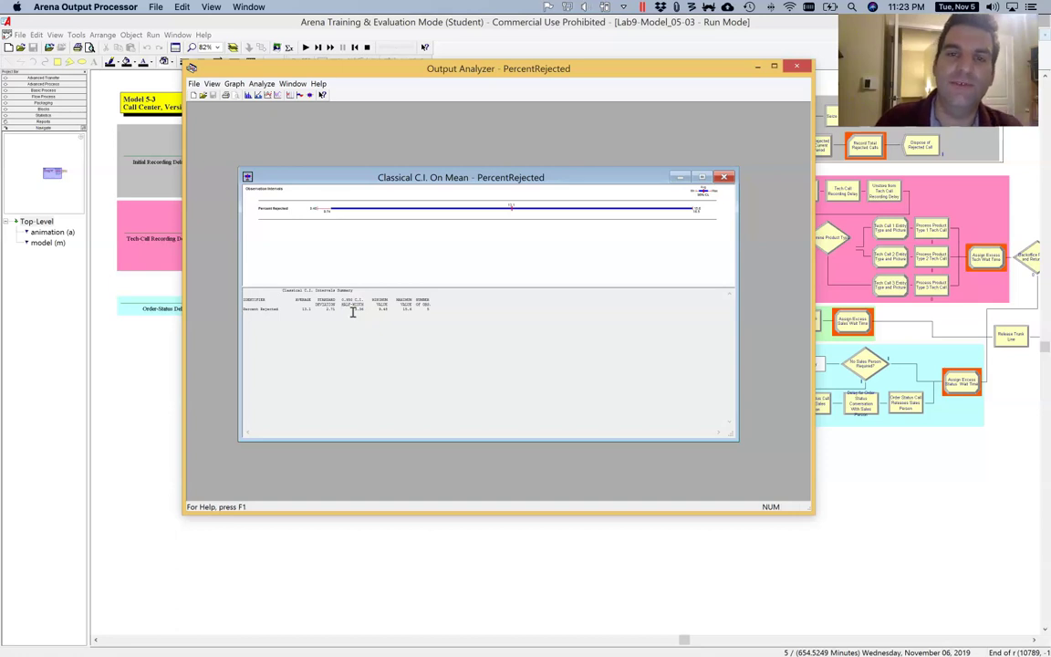
left_click_drag(292, 309, 477, 309)
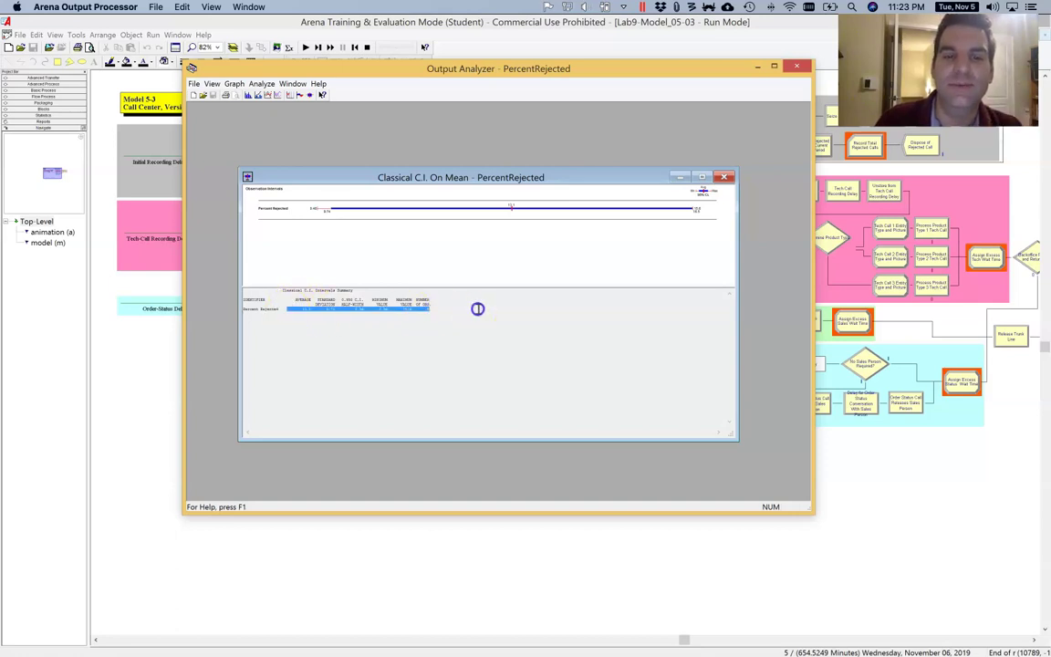
left_click(477, 308)
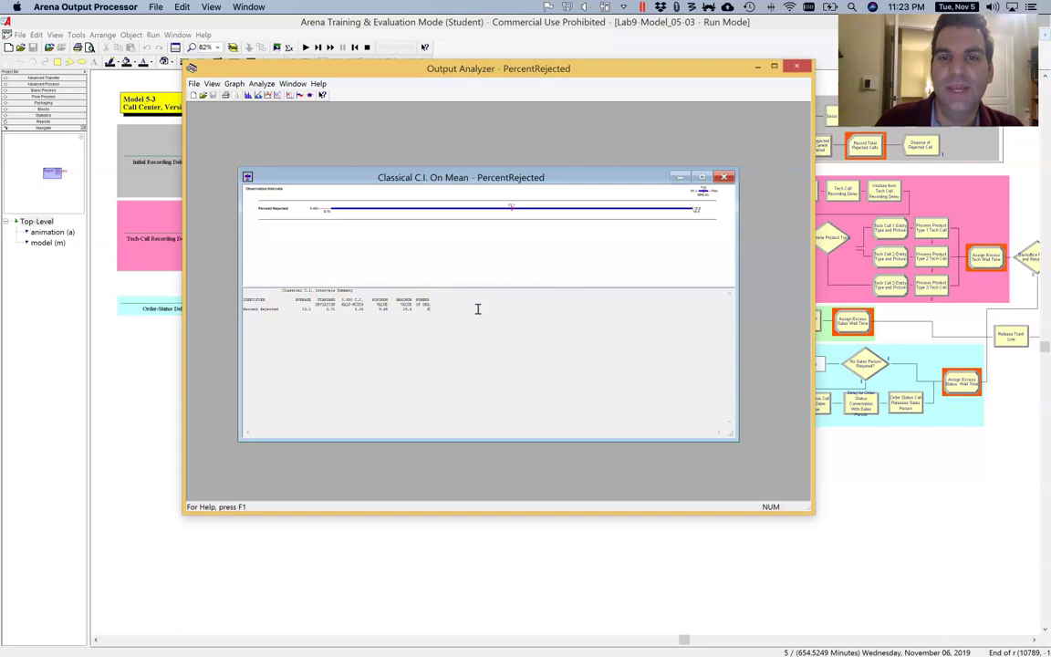
left_click(732, 177)
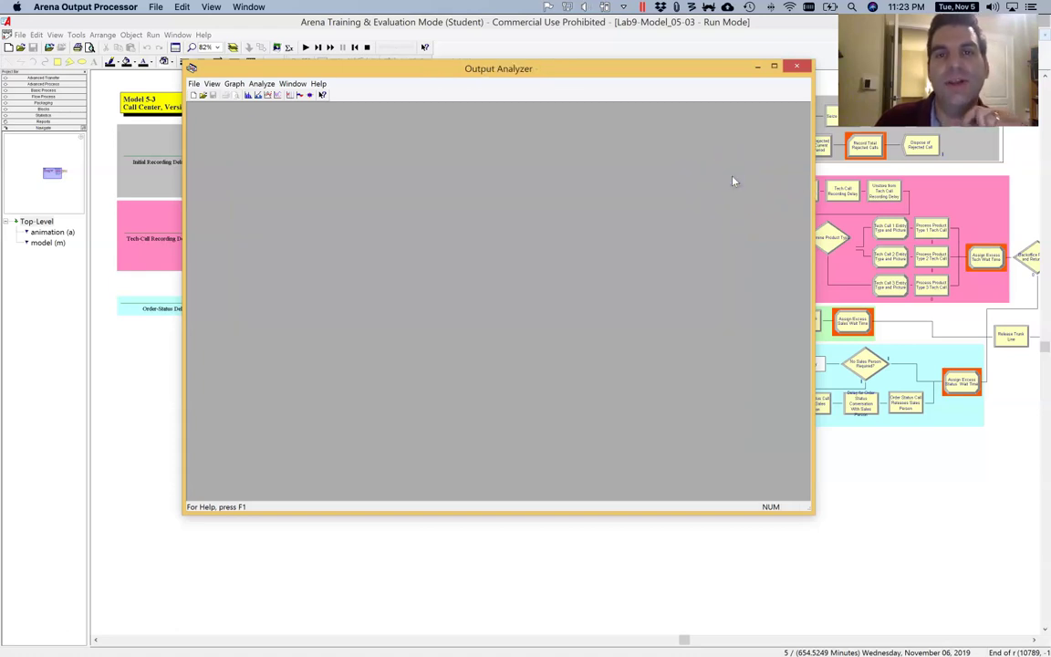
Step: Start a Compare Means analysis with a 0.99 confidence level
left_click(261, 83)
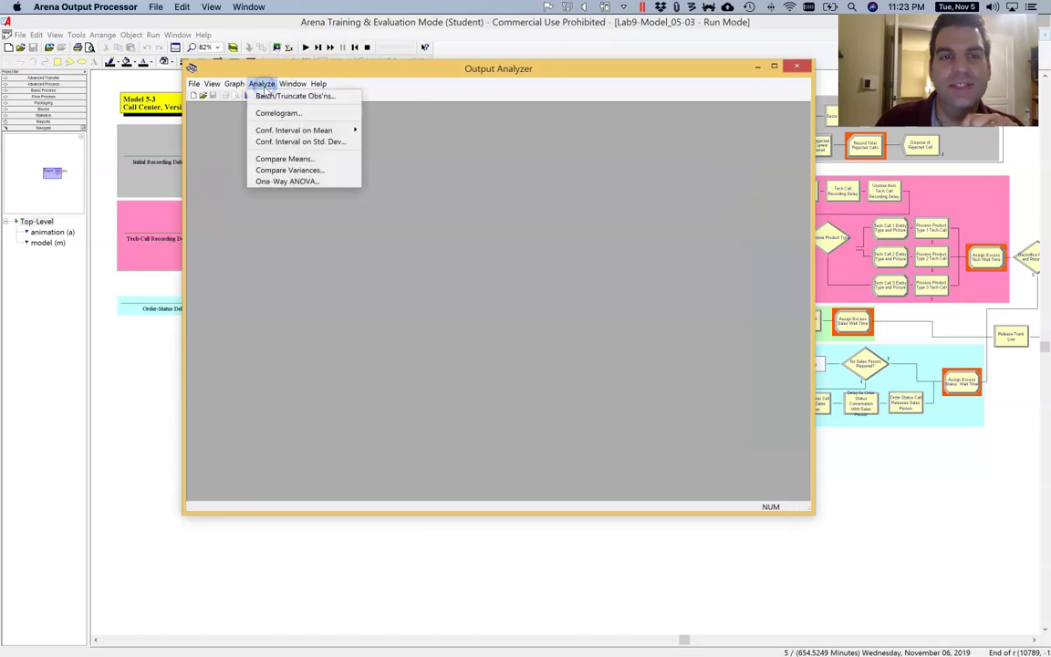
left_click(310, 160)
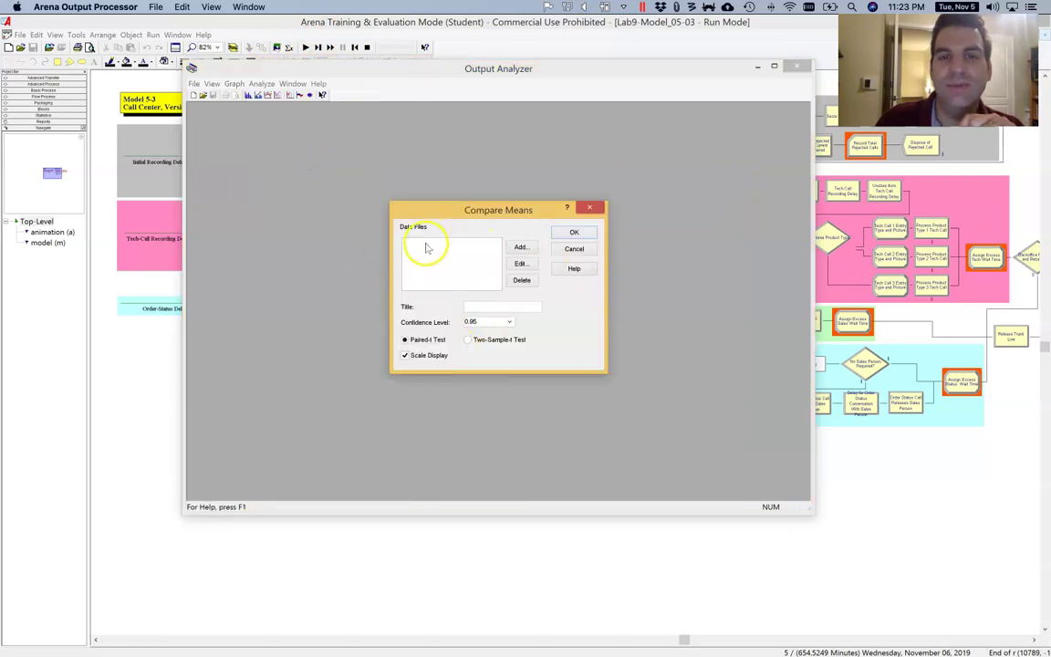
left_click(509, 322)
left_click(487, 350)
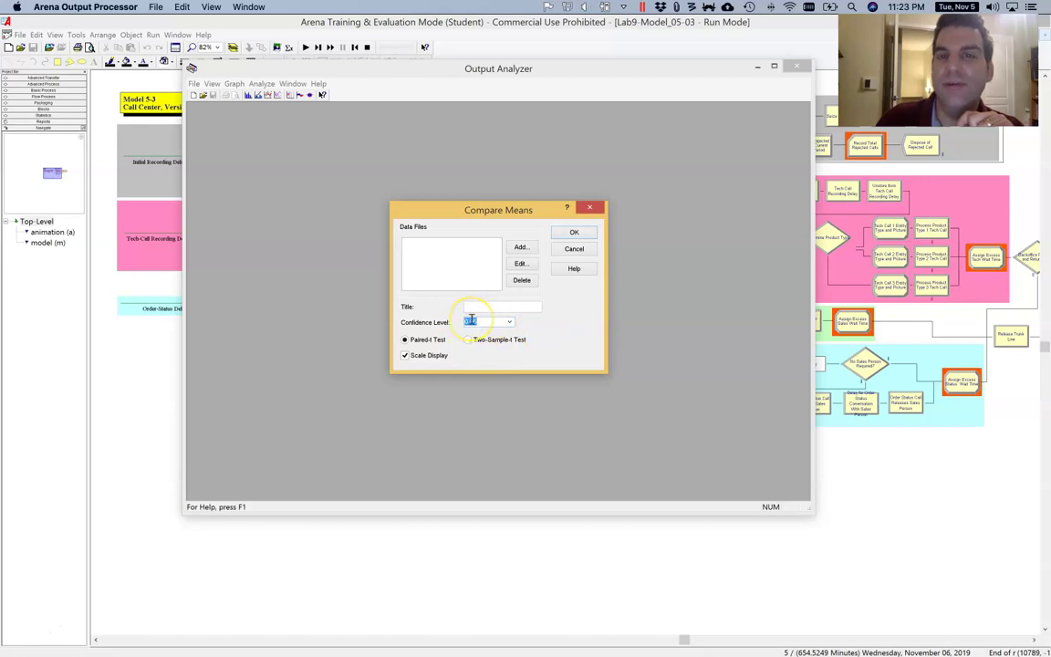
left_click(484, 322)
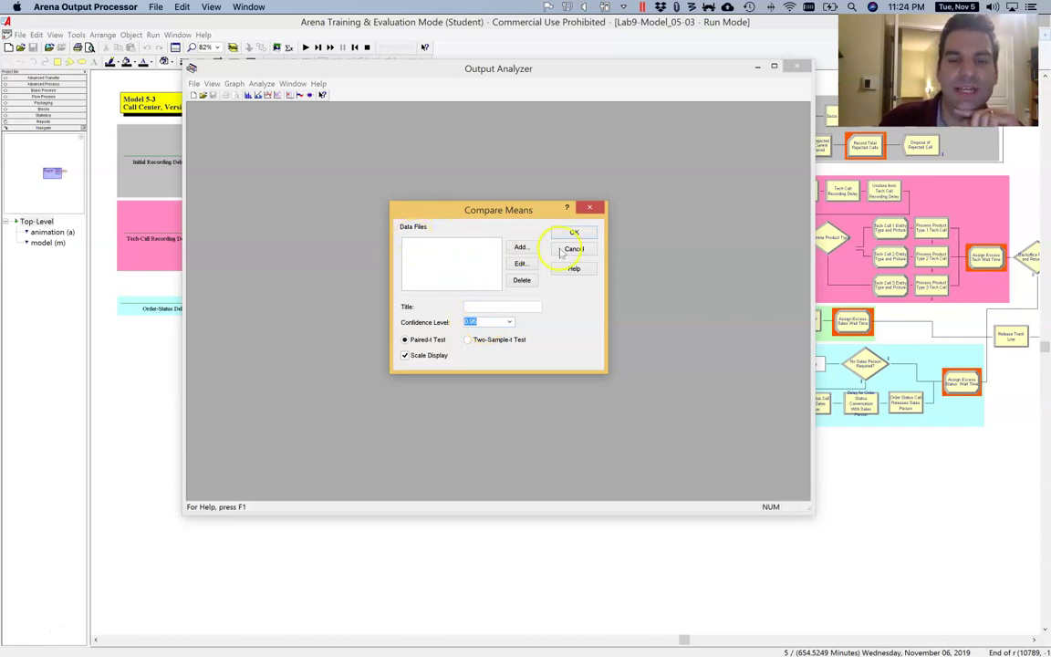
Step: Add a file pair from OAExample: CycleTime1 as data file A, CycleTime2 as data file B
left_click(520, 248)
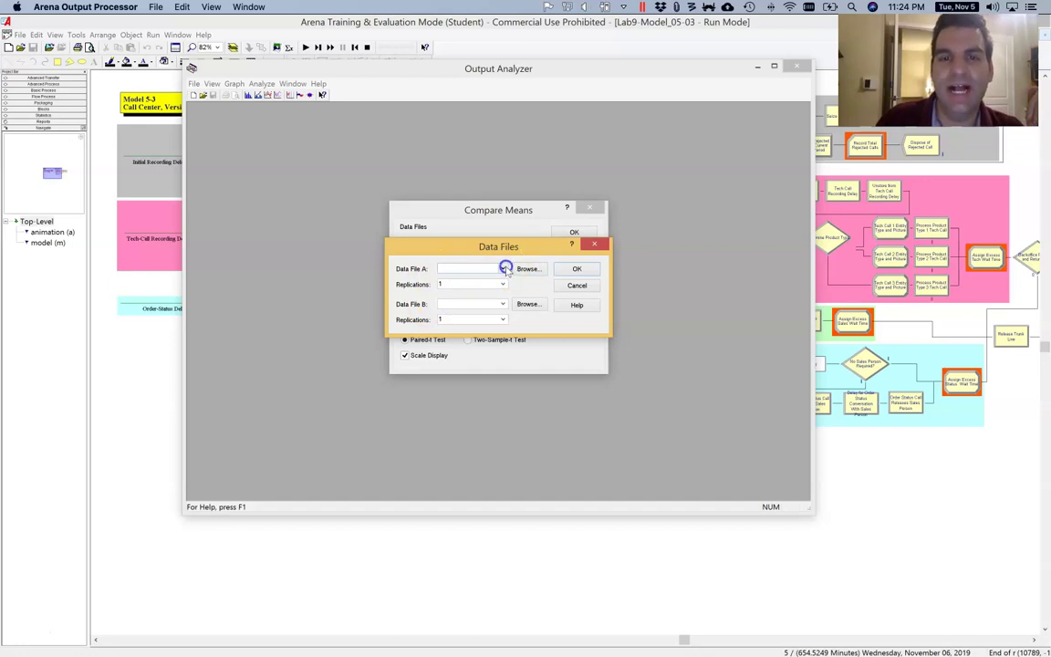
left_click(524, 269)
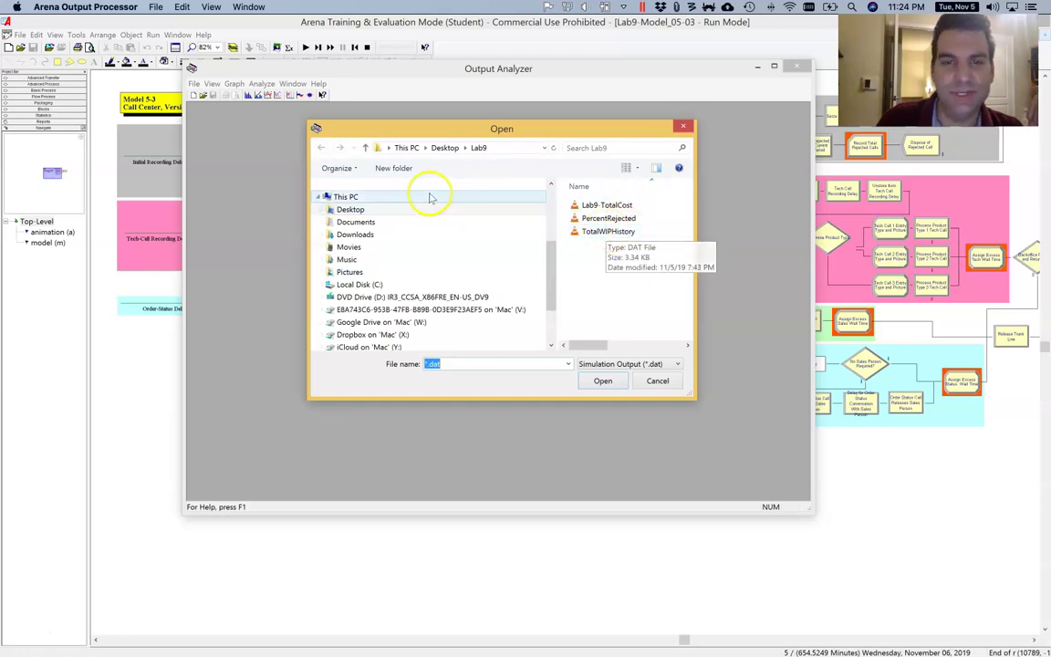
left_click(321, 209)
left_click(347, 247)
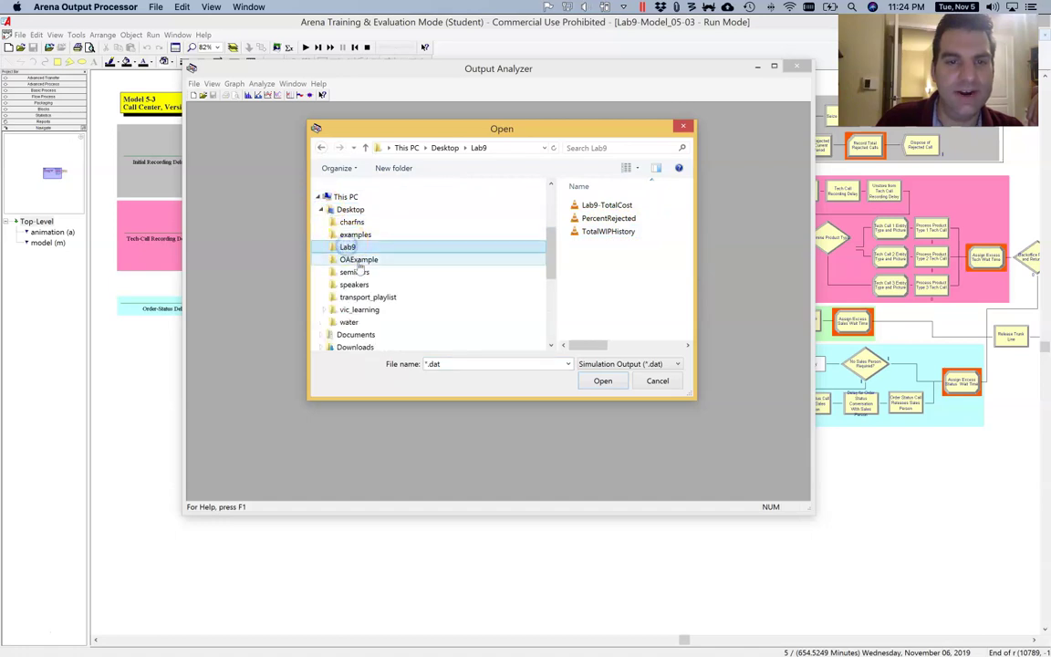
left_click(357, 259)
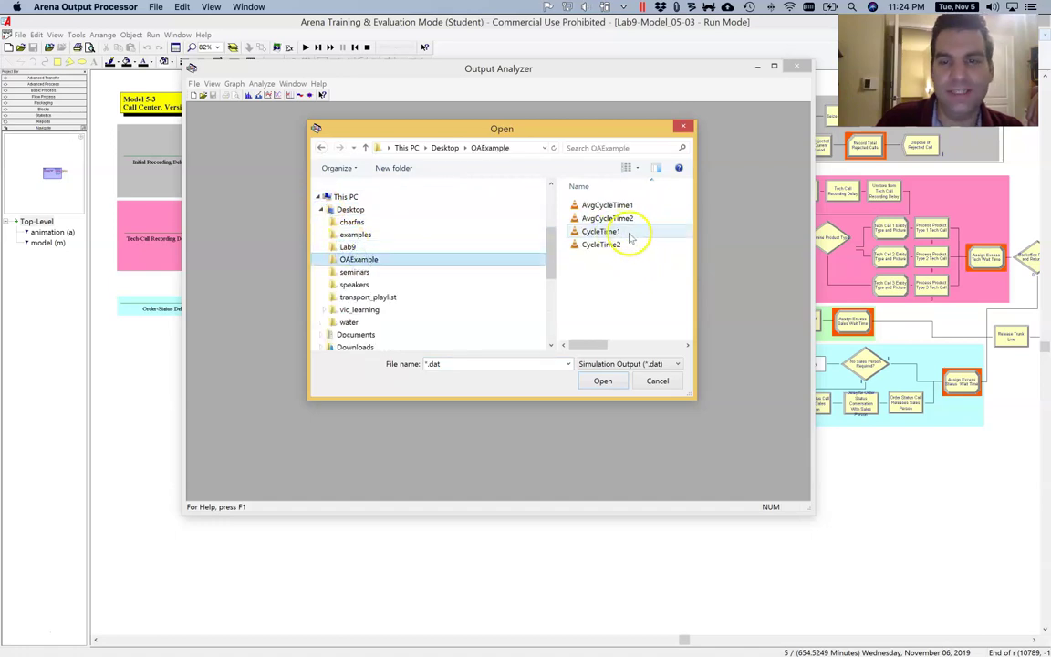
left_click(616, 231)
left_click(602, 381)
left_click(527, 304)
left_click(600, 244)
left_click(602, 382)
Step: Set both files' replications to Lumped and run the paired-t comparison
left_click(501, 284)
left_click(477, 302)
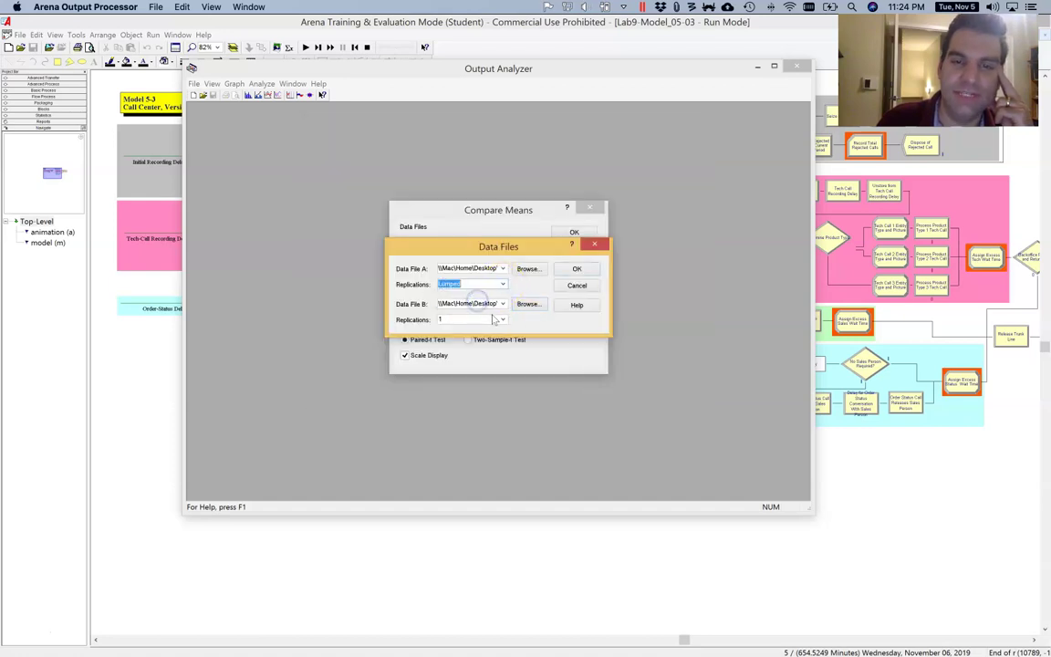
left_click(502, 320)
left_click(474, 338)
left_click(577, 268)
left_click(574, 236)
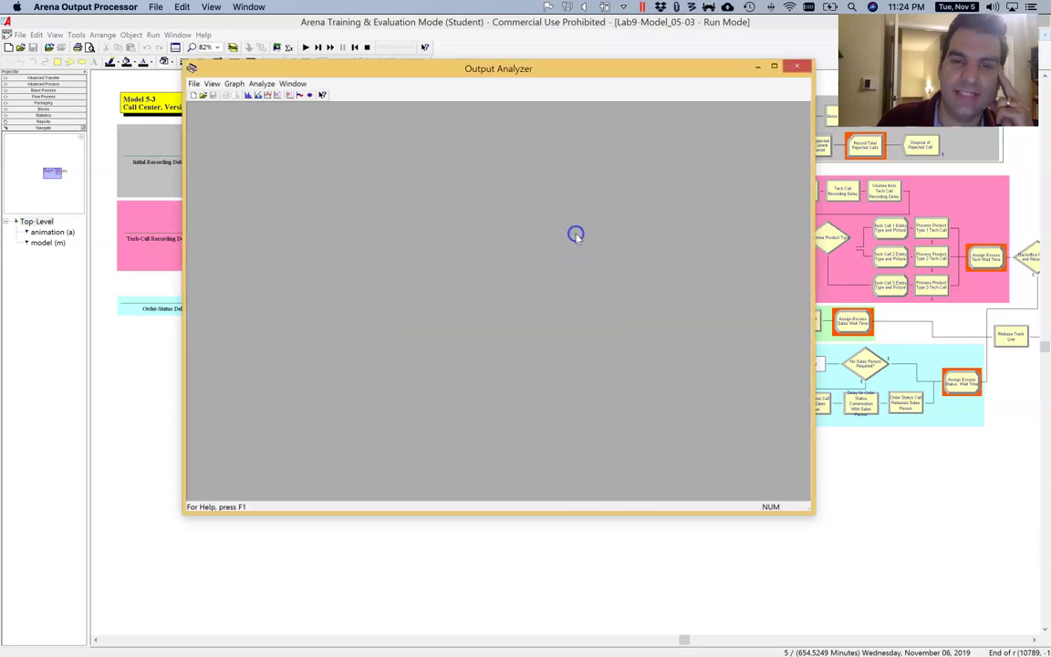
Step: Highlight the REJECT H0 conclusion (cycle-time means differ at 0.99), then close the Compare Means window
left_click_drag(633, 224, 593, 158)
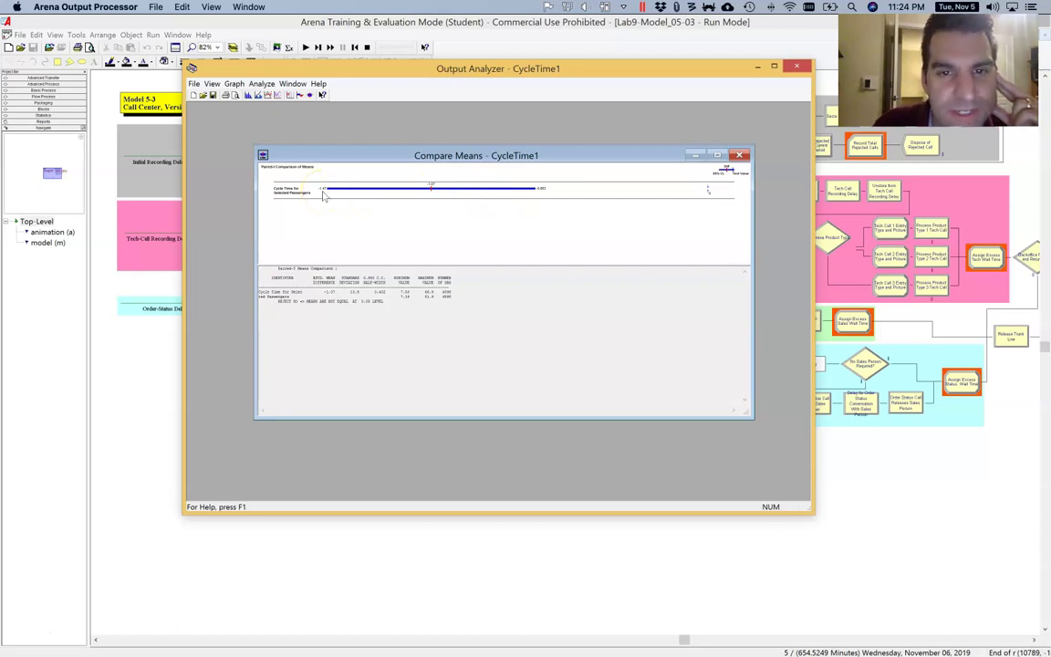
left_click(538, 199)
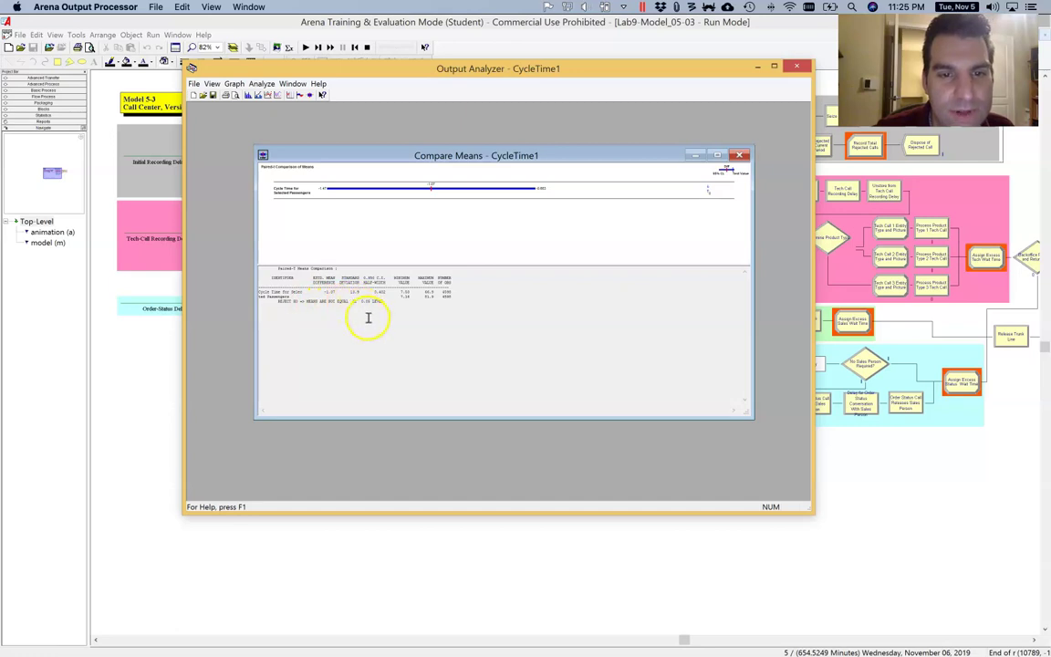
left_click_drag(374, 301, 263, 300)
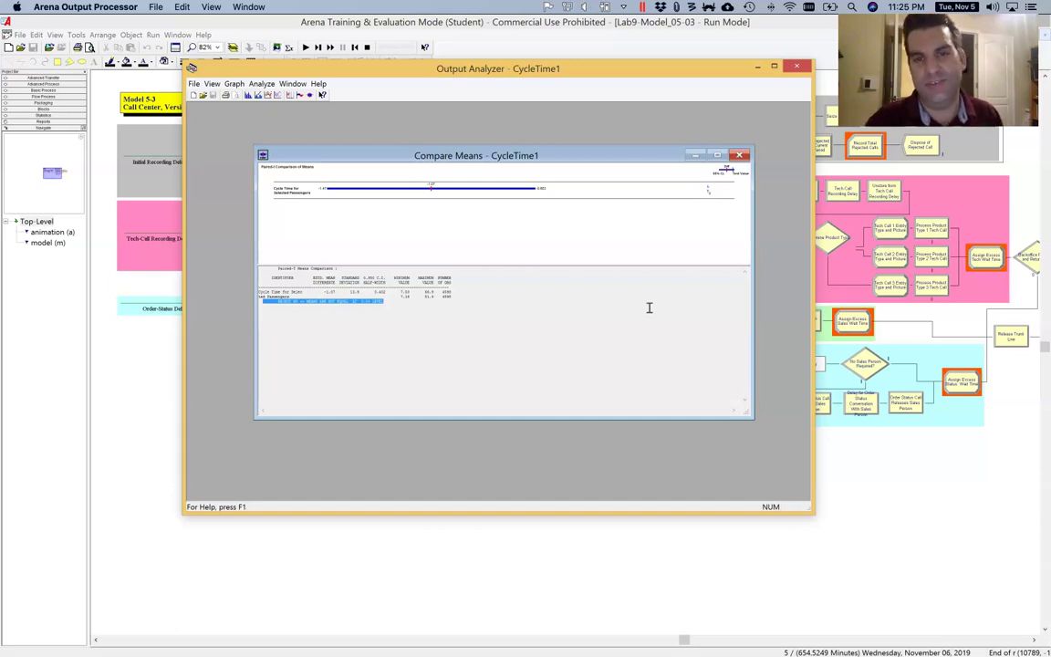
left_click(736, 155)
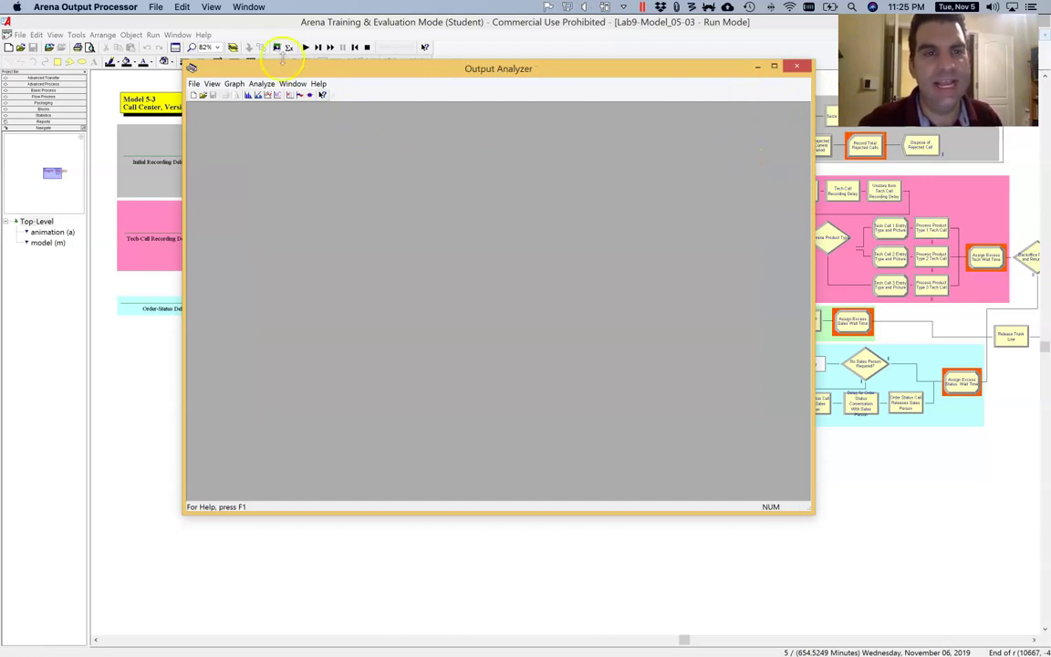
left_click(262, 84)
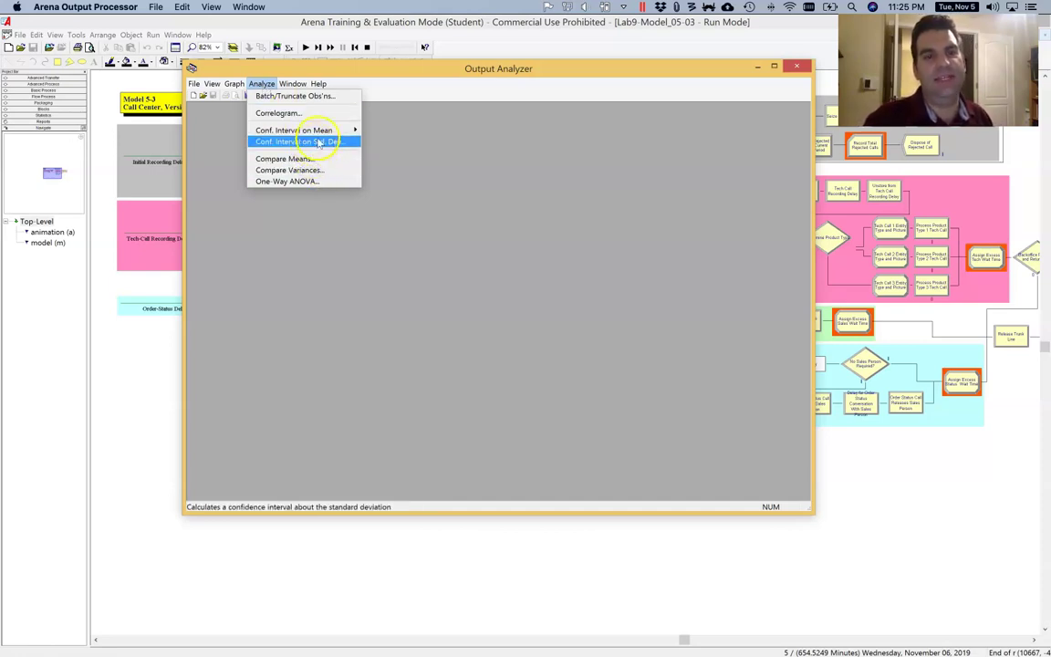
mouse_move(351, 130)
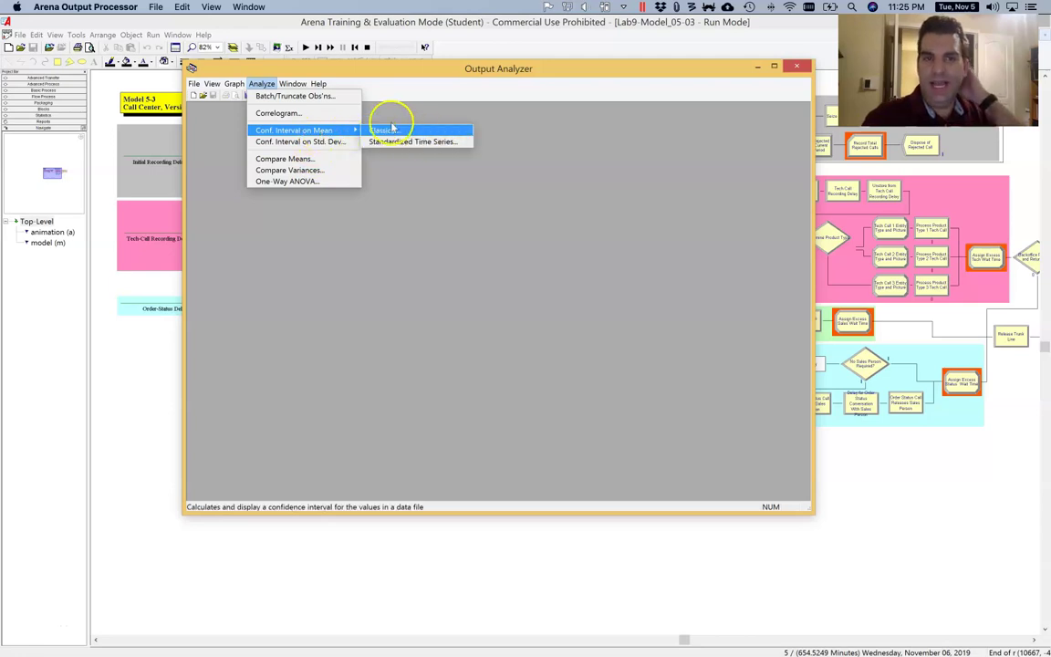
mouse_move(232, 83)
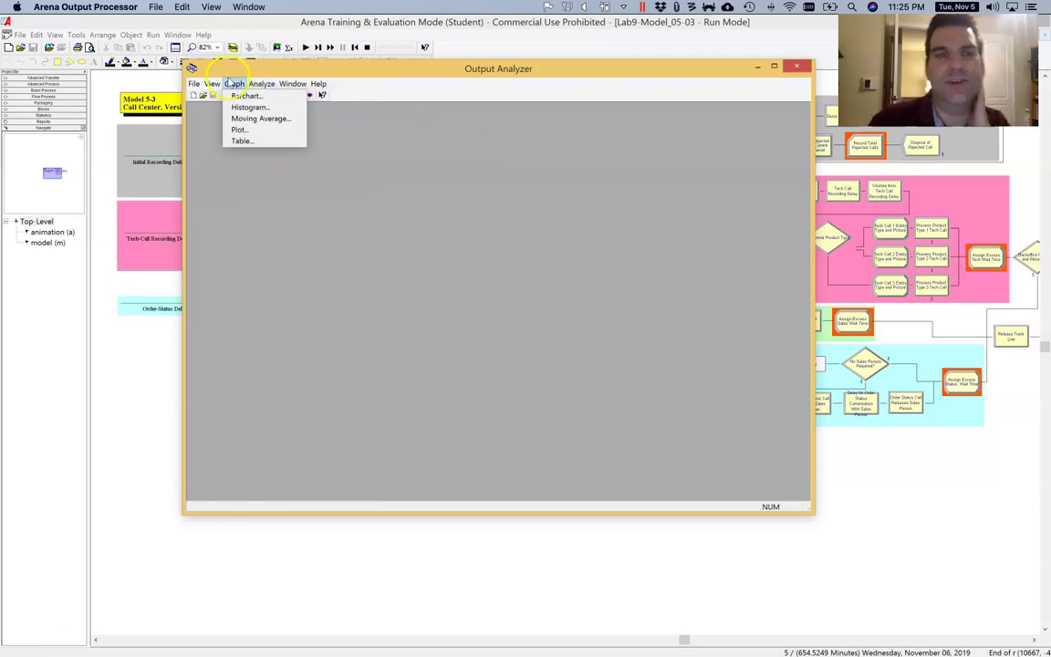
left_click(270, 129)
left_click(471, 237)
left_click(521, 273)
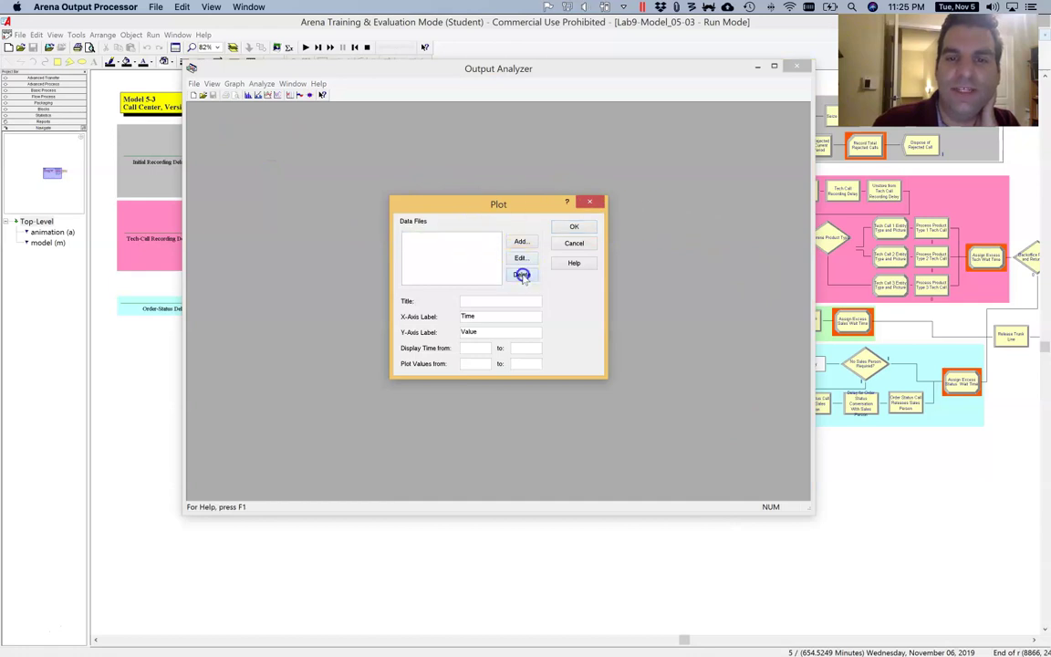
left_click(588, 201)
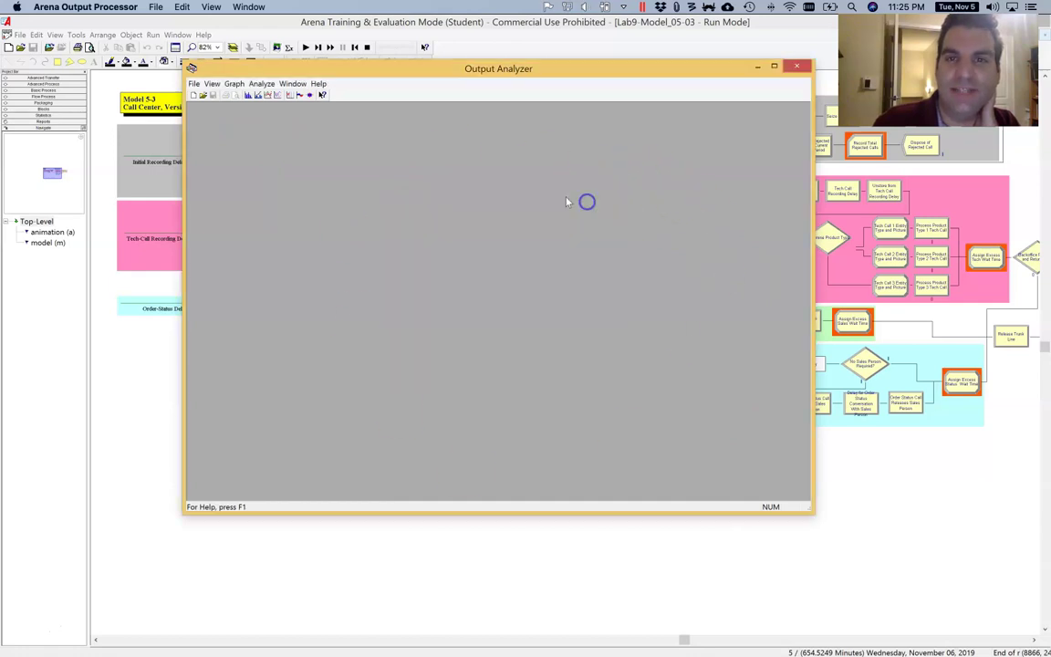
Step: Exit Output Analyzer and return to PowerPoint's Lab 9 Part 1 instructions slide
left_click(798, 67)
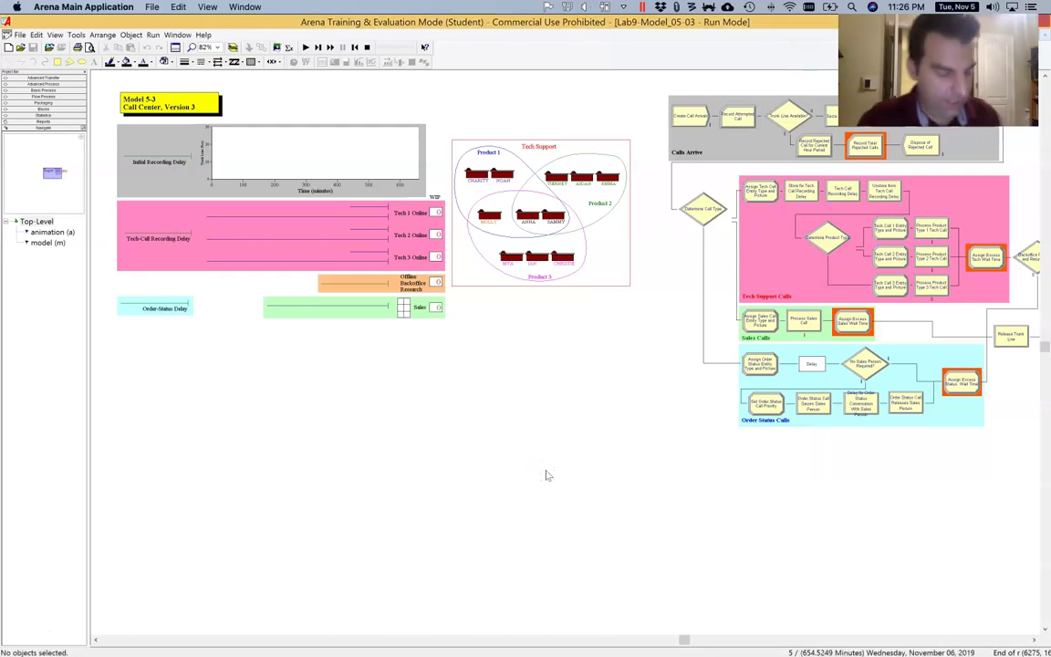
key("super+Tab")
key("super+Tab")
key("super+Tab")
key("super+Tab")
key("super+Tab")
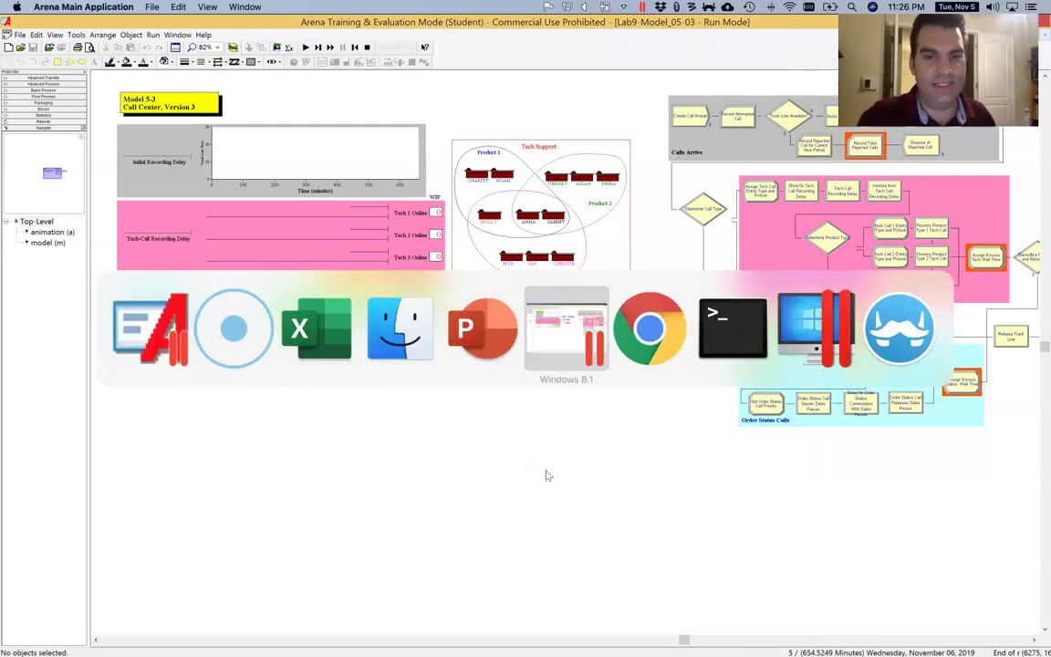
key("super+Tab")
key("super+Tab")
key("super+Tab")
key("super+Tab")
key("super+Tab")
key("super+Tab")
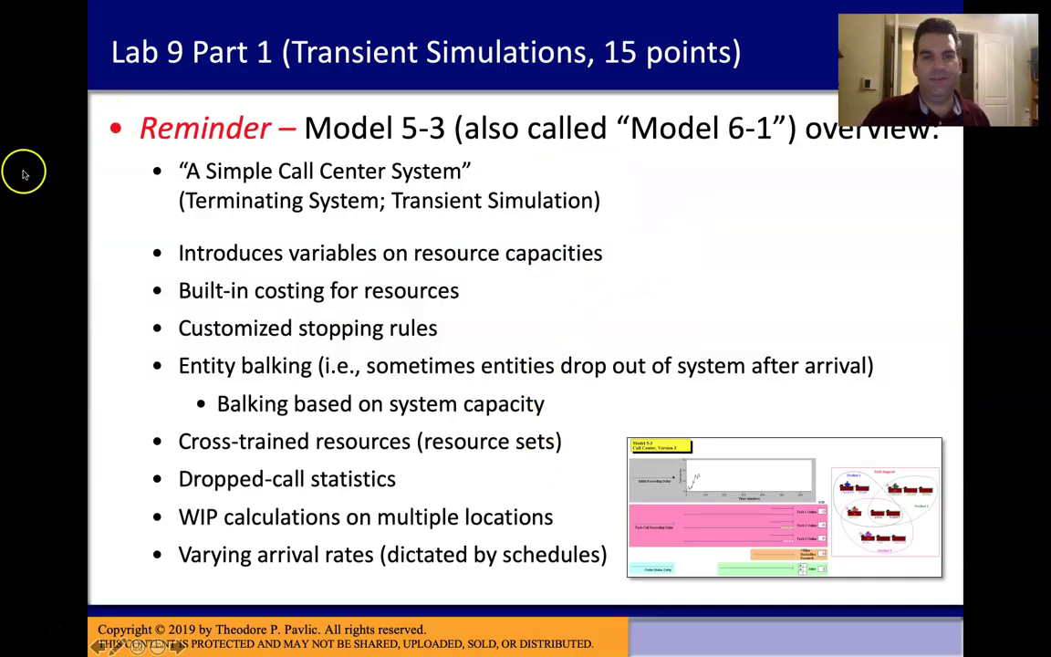
left_click(70, 239)
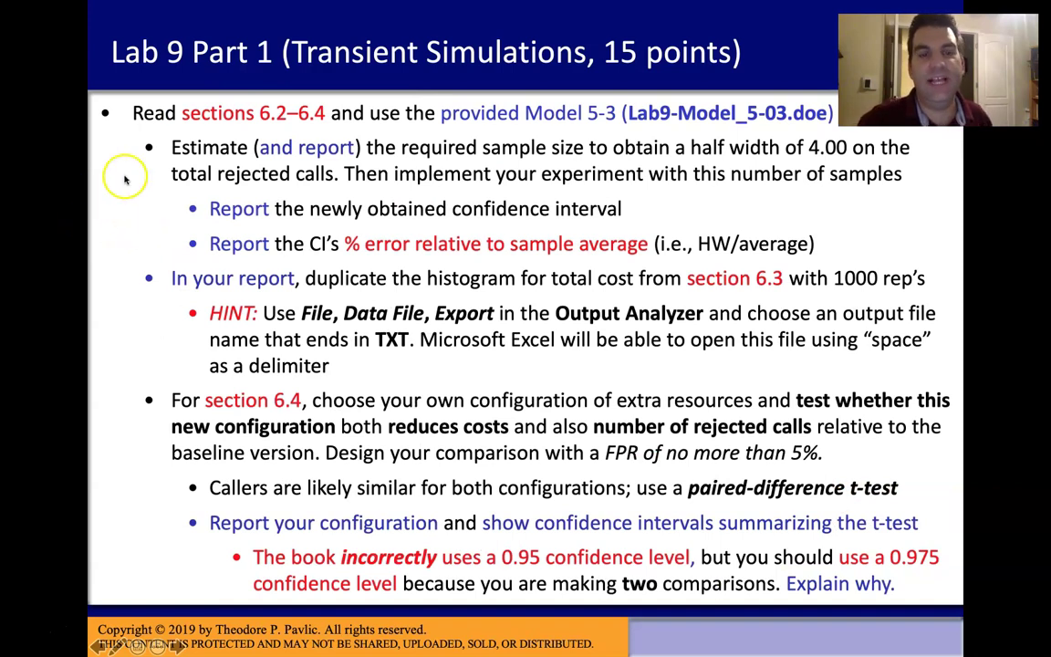